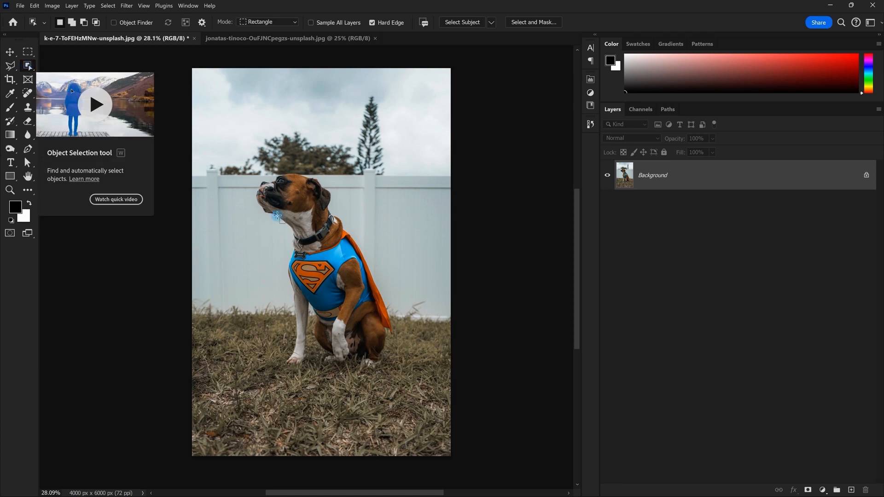
# Box-select the superhero-costumed boxer dog with Object Selection and check the edge around its head
pyautogui.moveTo(242, 164); pyautogui.dragTo(433, 373)
pyautogui.scroll(8, 283, 176)
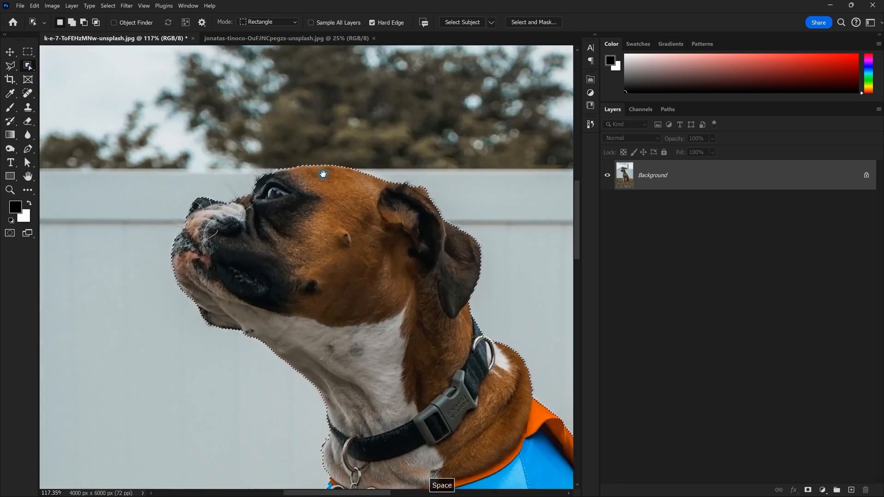
pyautogui.scroll(6, 300, 179)
pyautogui.moveTo(323, 173); pyautogui.dragTo(296, 81)
pyautogui.moveTo(390, 150); pyautogui.dragTo(252, 113)
pyautogui.moveTo(301, 129); pyautogui.dragTo(327, 128)
pyautogui.scroll(-3, 393, 193)
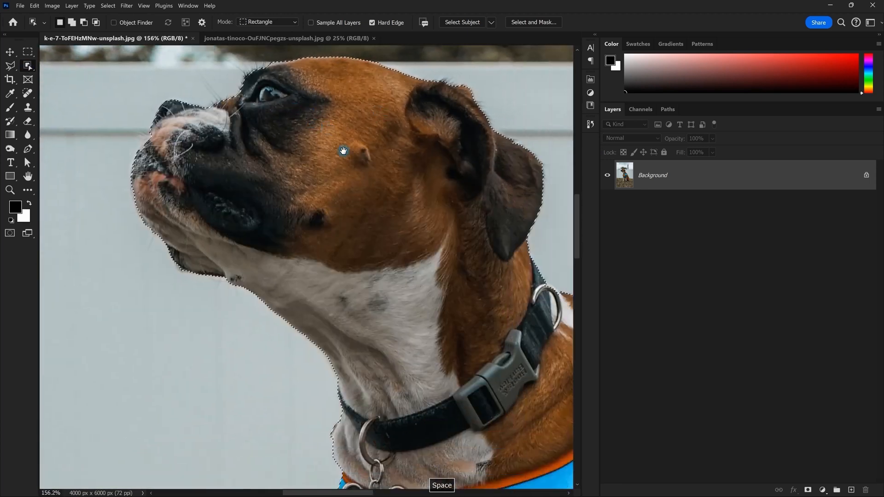
pyautogui.moveTo(376, 201); pyautogui.dragTo(340, 143)
pyautogui.scroll(-4, 329, 184)
pyautogui.scroll(2, 244, 152)
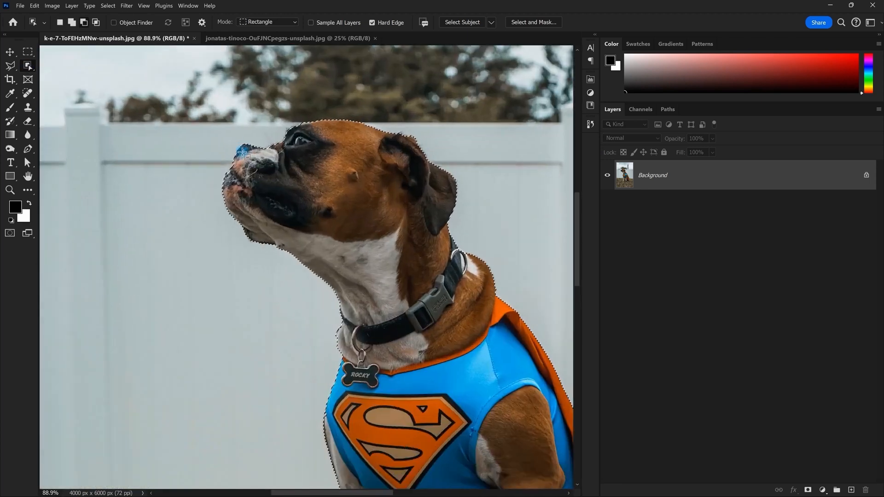
pyautogui.scroll(-3, 242, 152)
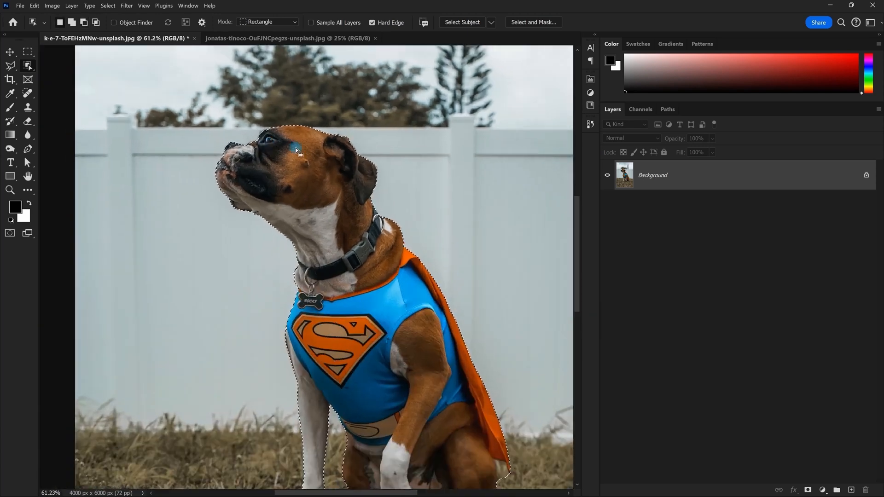
# Feather the dog selection by 50 pixels and inspect the result around the head and ear
pyautogui.click(113, 6)
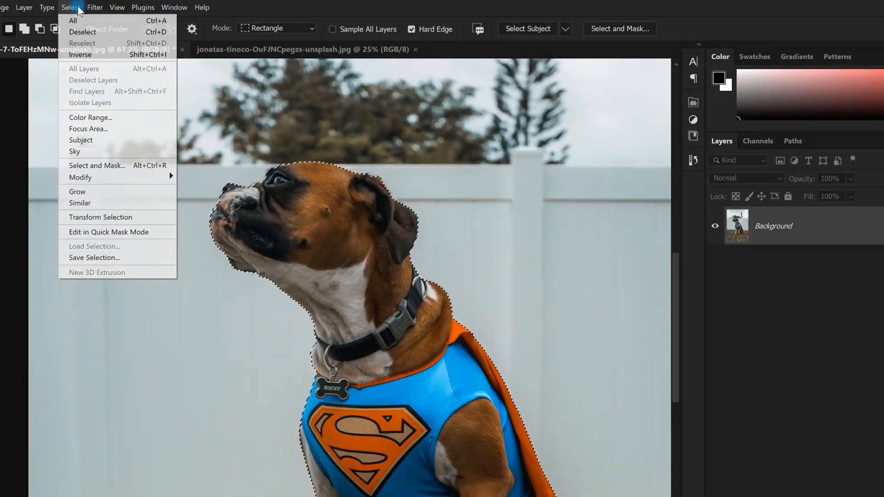
pyautogui.moveTo(98, 178)
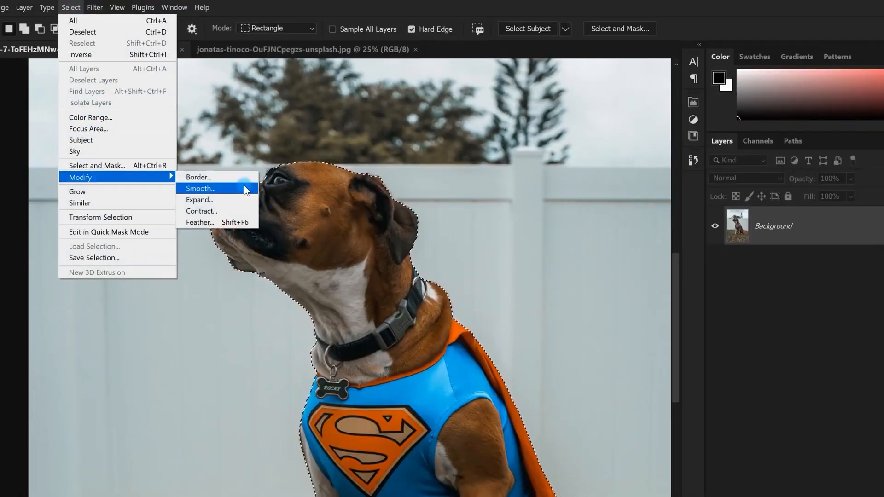
pyautogui.click(209, 223)
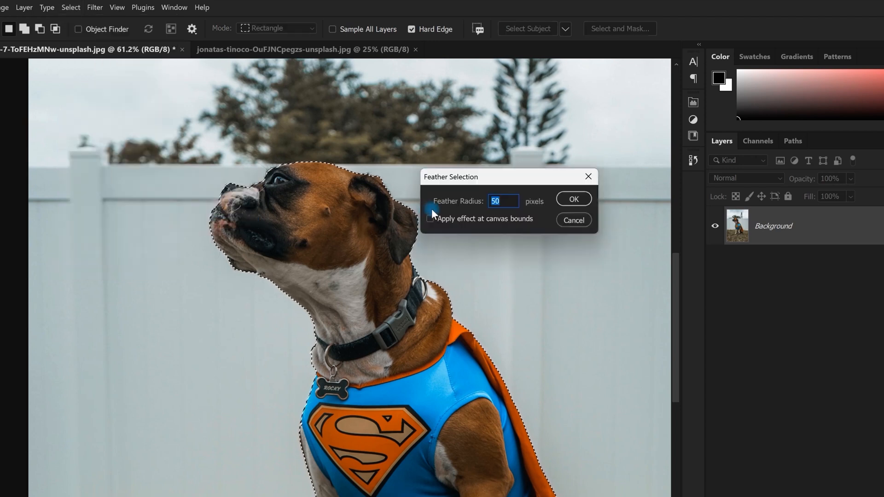
pyautogui.moveTo(517, 173); pyautogui.dragTo(521, 151)
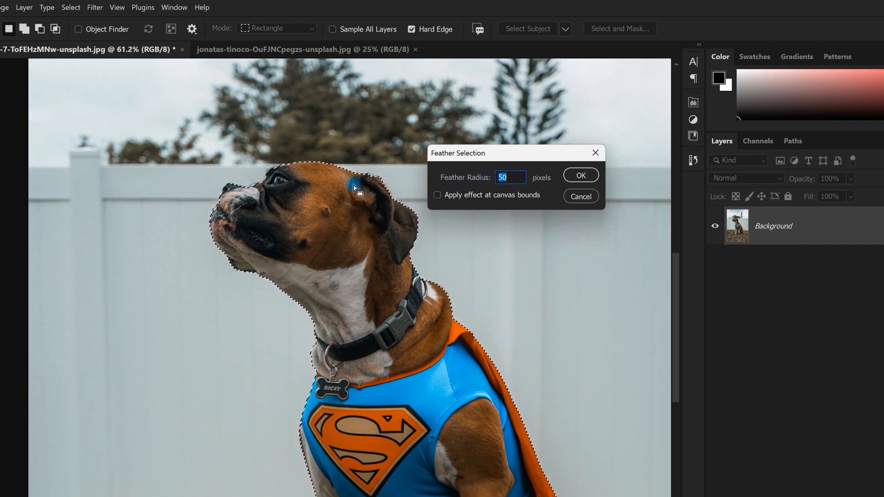
pyautogui.click(580, 176)
pyautogui.scroll(5, 376, 158)
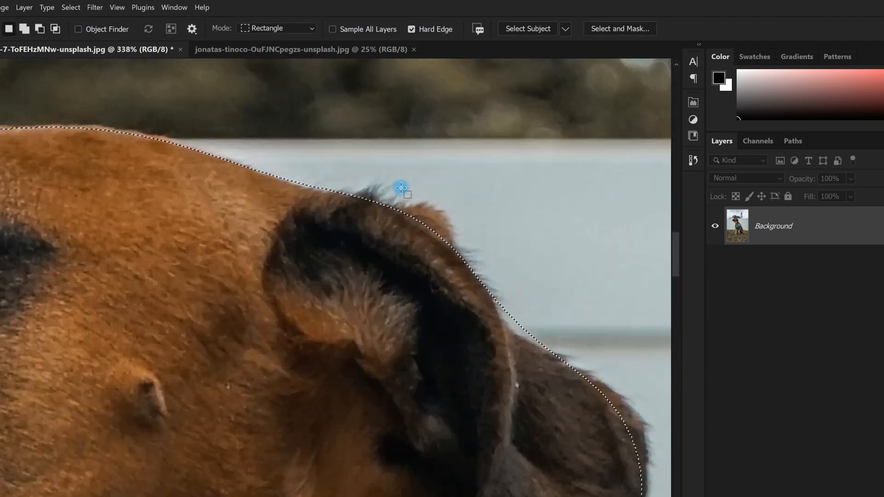
pyautogui.scroll(-3, 401, 189)
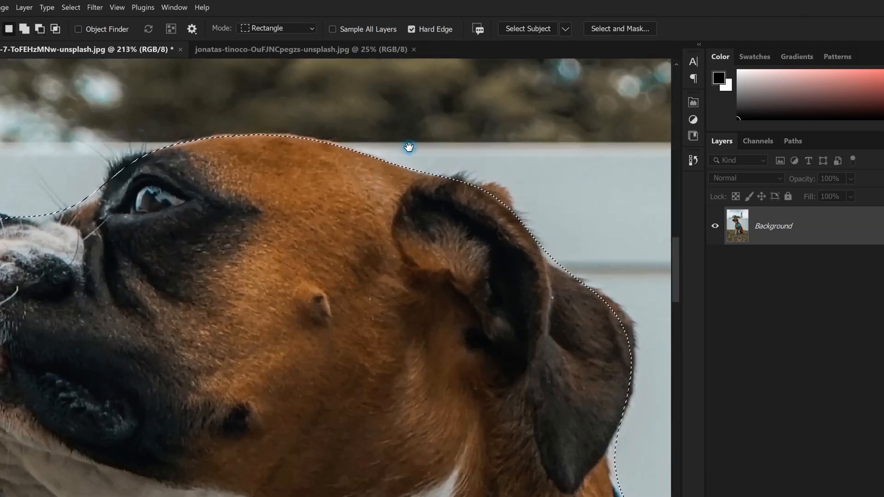
pyautogui.moveTo(409, 147); pyautogui.dragTo(400, 157)
pyautogui.scroll(-3, 400, 156)
pyautogui.scroll(4, 387, 166)
# Undo the 50-pixel feather and bring up the Select menu again
pyautogui.hotkey('ctrl', 'z')
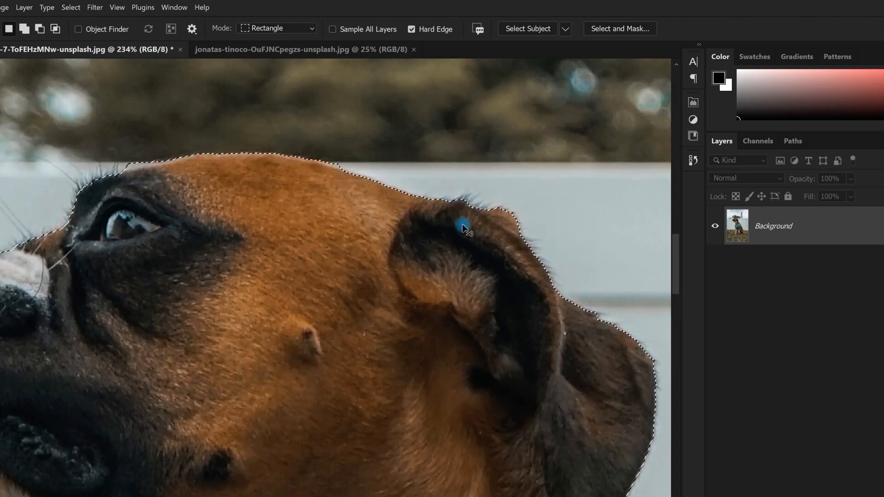
pyautogui.scroll(-4, 462, 225)
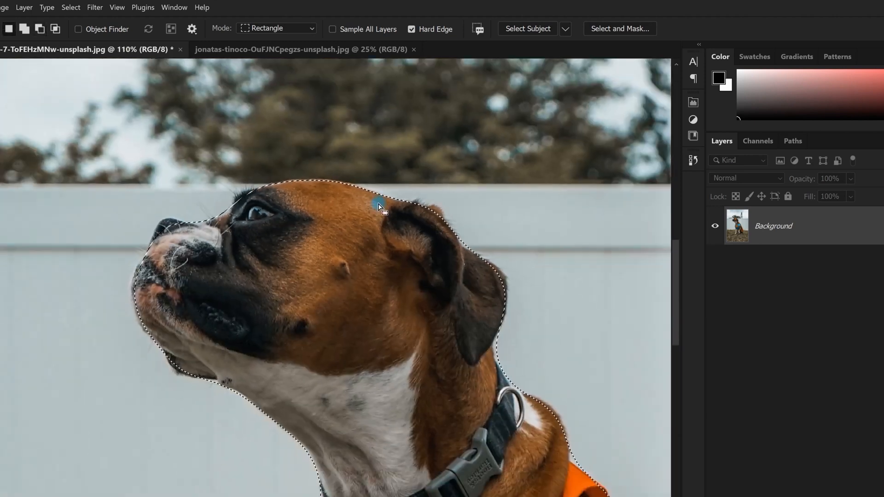
pyautogui.scroll(-4, 379, 206)
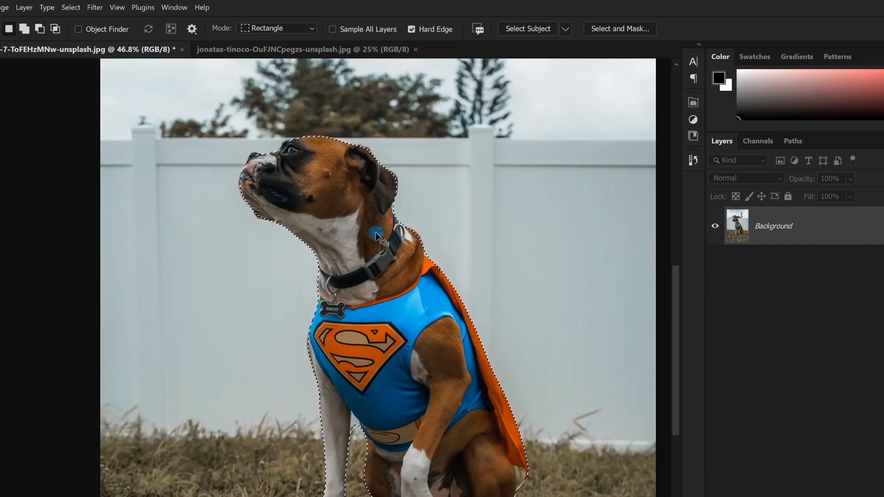
pyautogui.scroll(1, 374, 232)
pyautogui.click(71, 7)
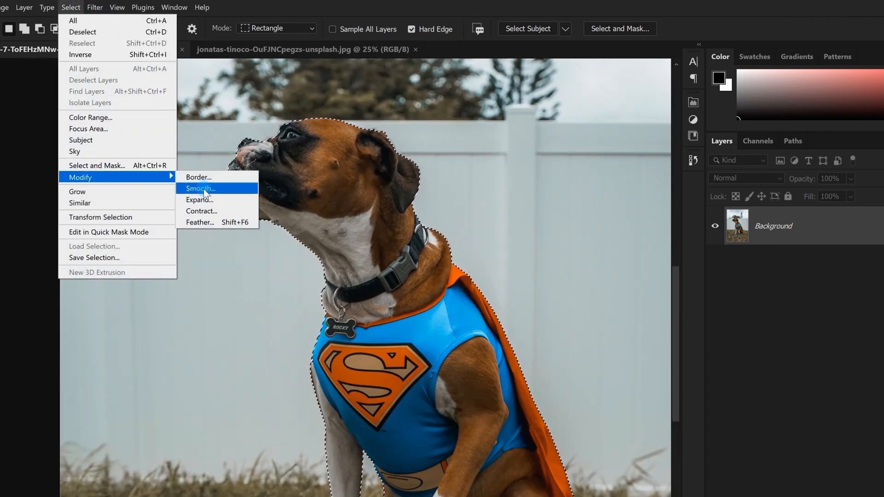
# Smooth the dog selection with a 50-pixel sample radius
pyautogui.click(204, 189)
pyautogui.click(483, 210)
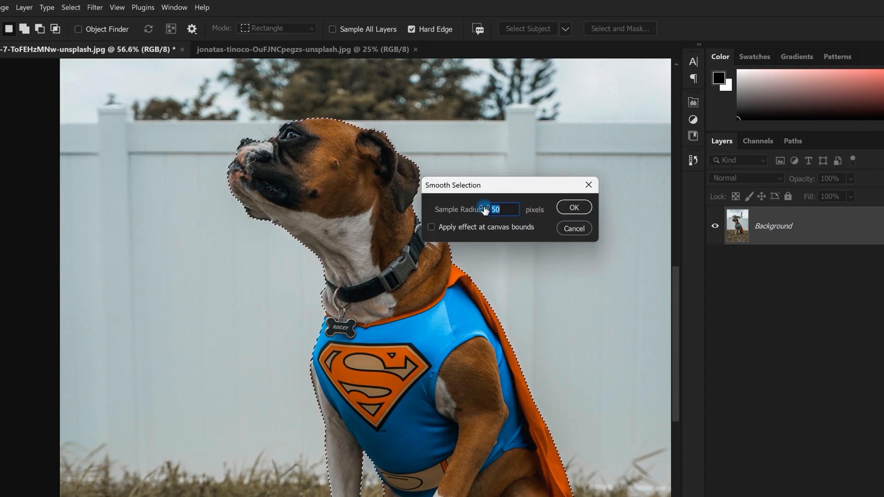
pyautogui.moveTo(477, 193); pyautogui.dragTo(458, 173)
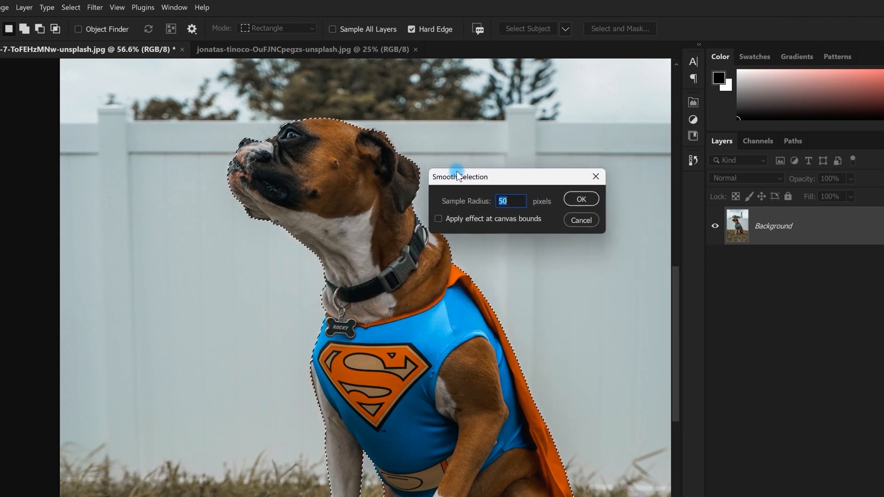
pyautogui.click(583, 198)
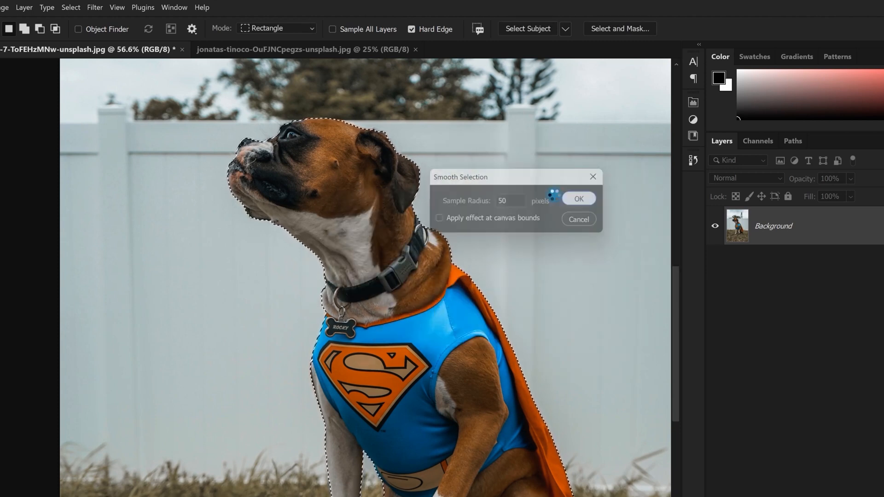
# Inspect the smoothed edge at the head and ear, then view it as a Quick Mask overlay
pyautogui.scroll(8, 380, 143)
pyautogui.moveTo(379, 143); pyautogui.dragTo(475, 253)
pyautogui.scroll(3, 337, 174)
pyautogui.moveTo(634, 229); pyautogui.dragTo(455, 122)
pyautogui.scroll(-10, 429, 121)
pyautogui.scroll(4, 412, 147)
pyautogui.scroll(-5, 444, 158)
pyautogui.scroll(2, 433, 152)
pyautogui.scroll(-2, 426, 147)
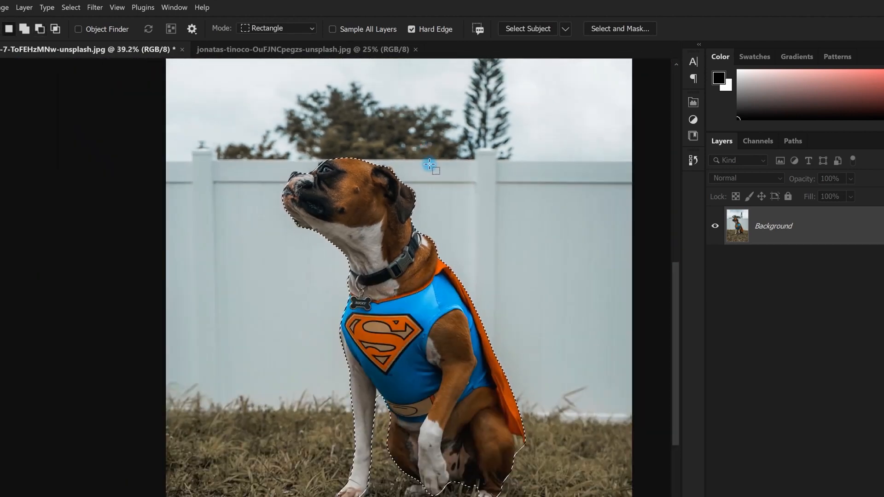
pyautogui.press('q')
pyautogui.scroll(5, 313, 155)
pyautogui.scroll(-2, 493, 272)
pyautogui.scroll(4, 507, 309)
pyautogui.moveTo(507, 309); pyautogui.dragTo(377, 146)
pyautogui.moveTo(470, 240); pyautogui.dragTo(518, 352)
pyautogui.scroll(1, 229, 171)
pyautogui.scroll(-2, 229, 172)
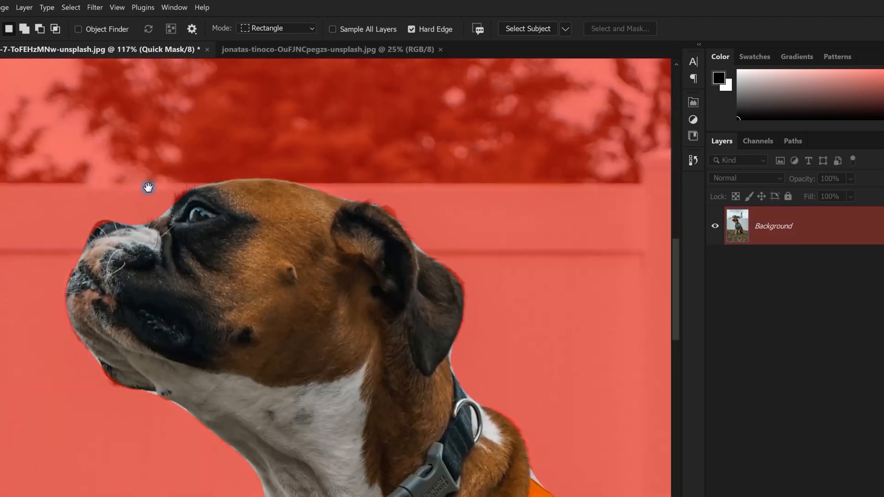
pyautogui.moveTo(86, 169); pyautogui.dragTo(269, 176)
pyautogui.scroll(6, 276, 286)
pyautogui.scroll(-5, 264, 322)
pyautogui.moveTo(371, 429); pyautogui.dragTo(339, 277)
pyautogui.scroll(4, 340, 276)
pyautogui.scroll(-3, 340, 277)
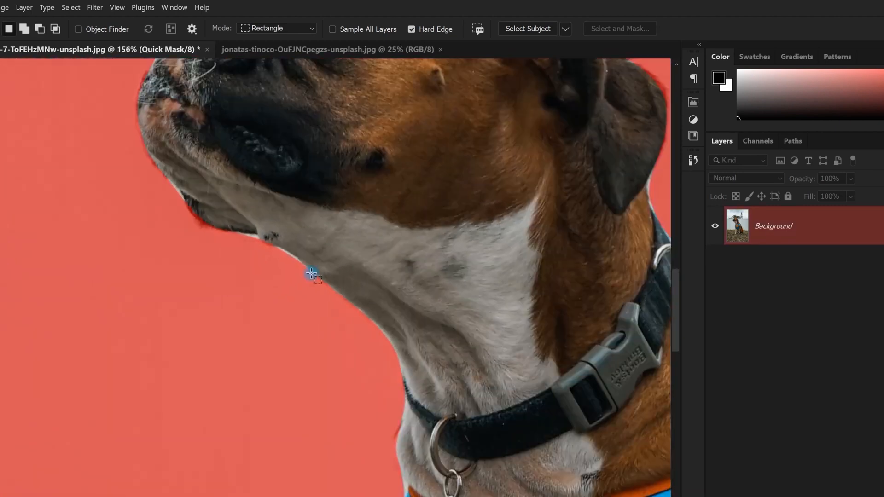
pyautogui.scroll(-8, 276, 265)
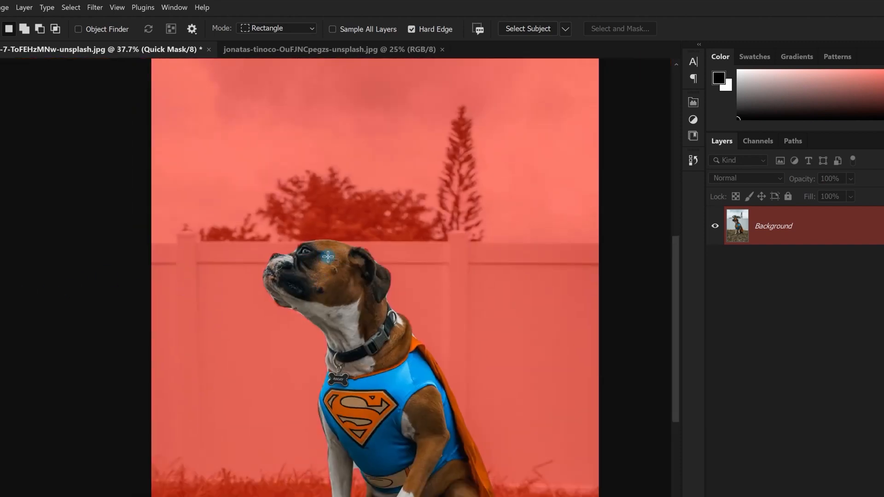
pyautogui.press('q')
pyautogui.scroll(1, 328, 257)
pyautogui.scroll(3, 273, 237)
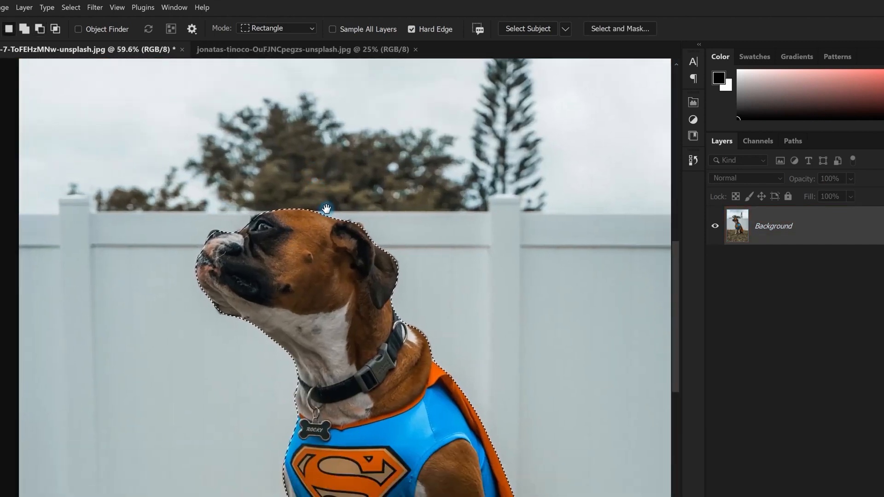
pyautogui.press('q')
pyautogui.scroll(-3, 333, 250)
pyautogui.press('q')
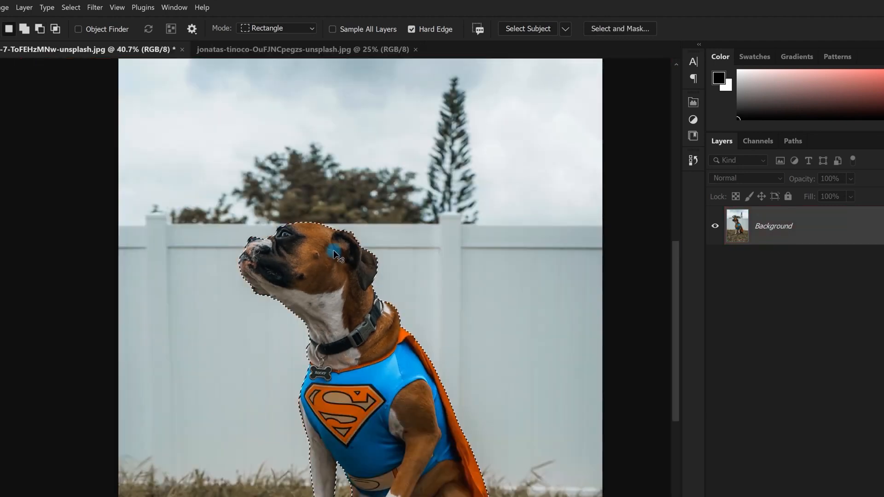
pyautogui.scroll(1, 245, 182)
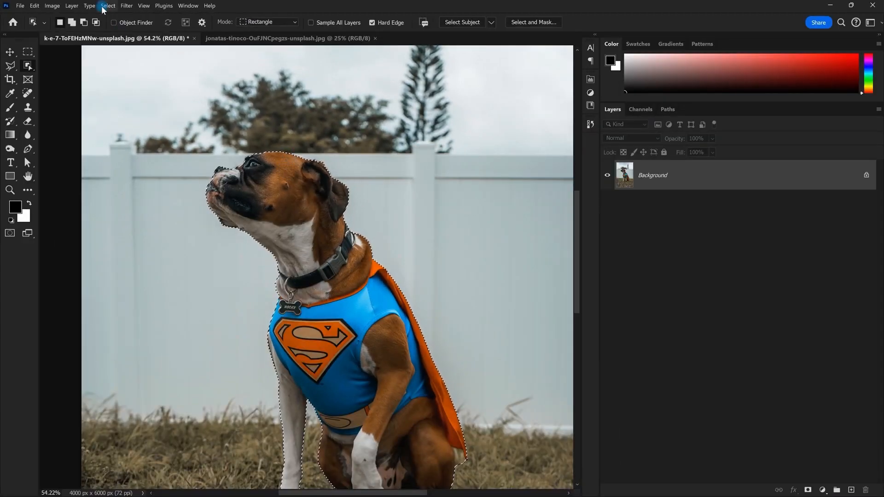
# Expand the dog selection by 10 pixels
pyautogui.click(104, 6)
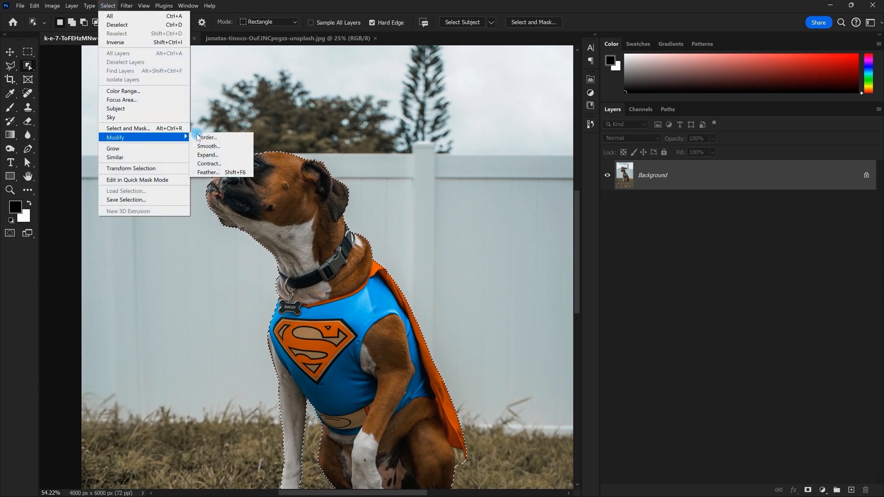
pyautogui.click(204, 159)
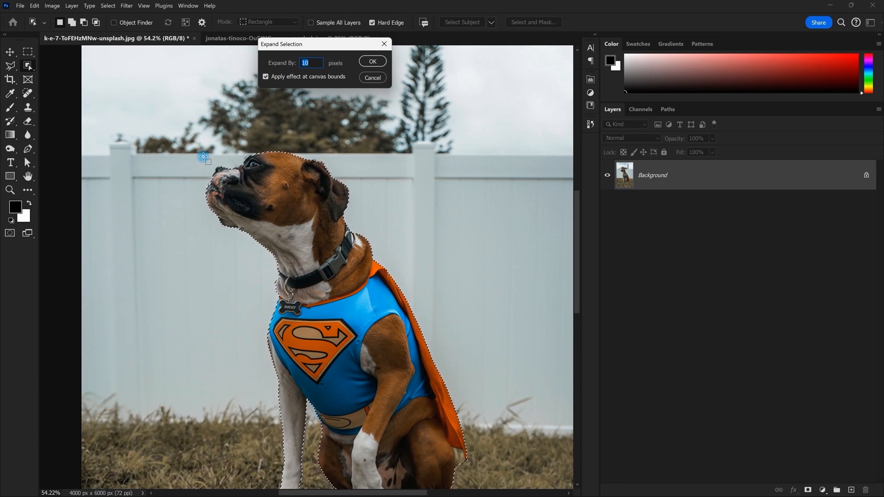
pyautogui.moveTo(315, 44); pyautogui.dragTo(432, 101)
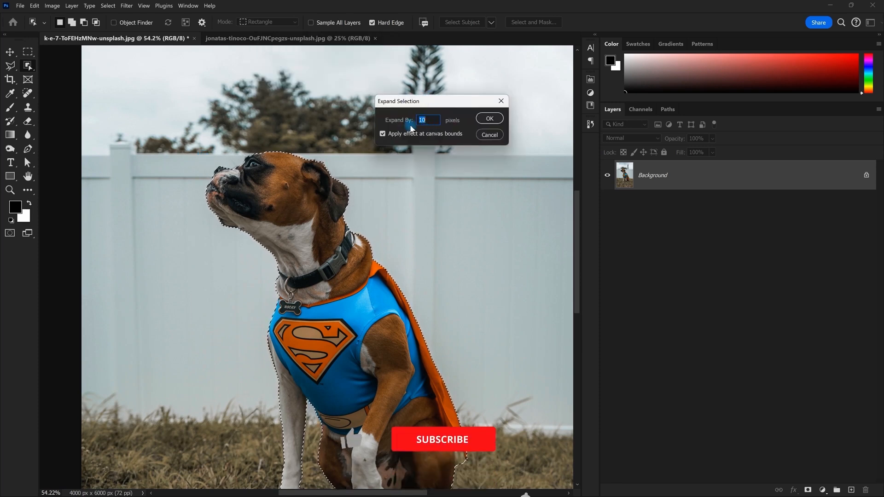
pyautogui.hotkey('ctrl', 'alt', 'space')
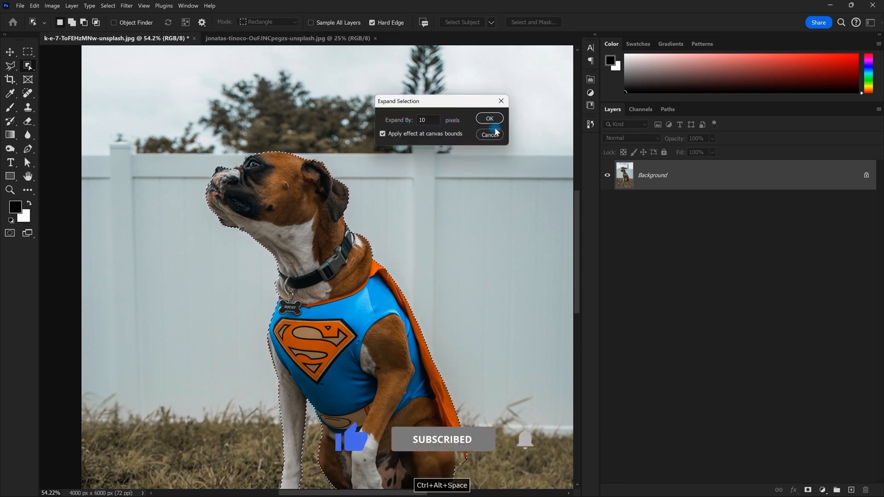
pyautogui.click(489, 135)
# Zoom in and inspect the expanded outline along the top of the dog's head
pyautogui.scroll(10, 269, 156)
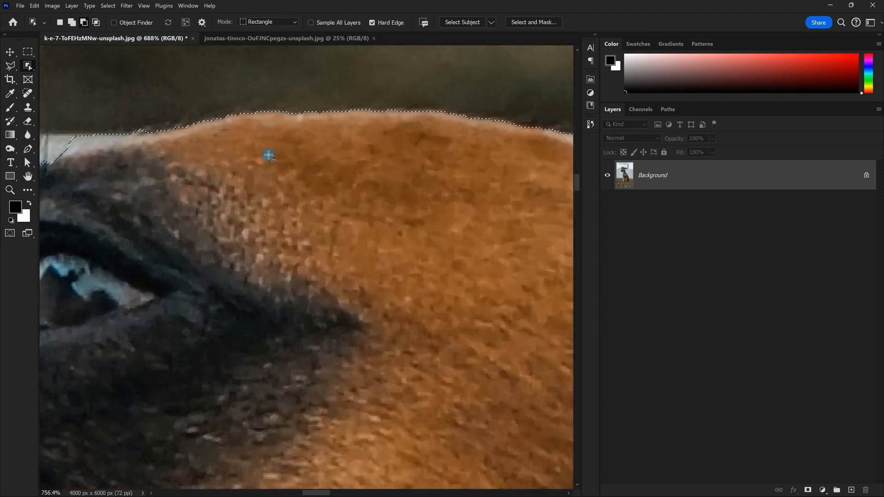
pyautogui.scroll(3, 269, 155)
pyautogui.moveTo(330, 76); pyautogui.dragTo(299, 124)
pyautogui.moveTo(368, 152); pyautogui.dragTo(335, 123)
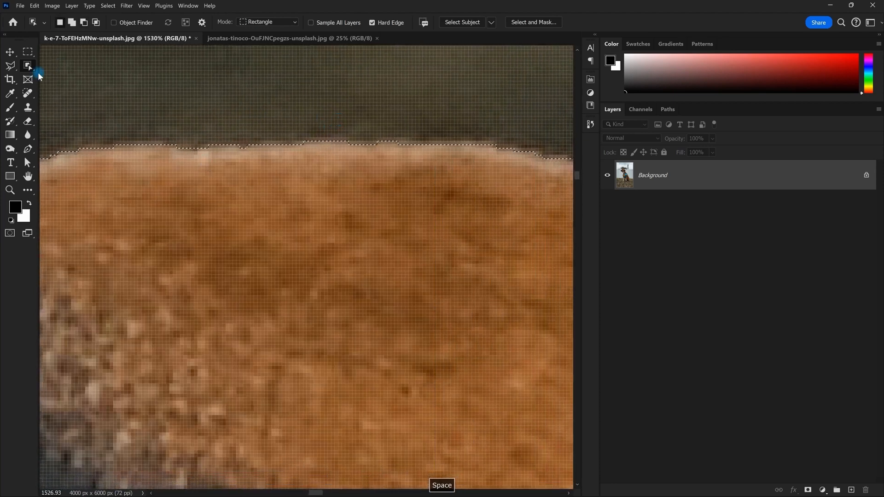
pyautogui.click(102, 5)
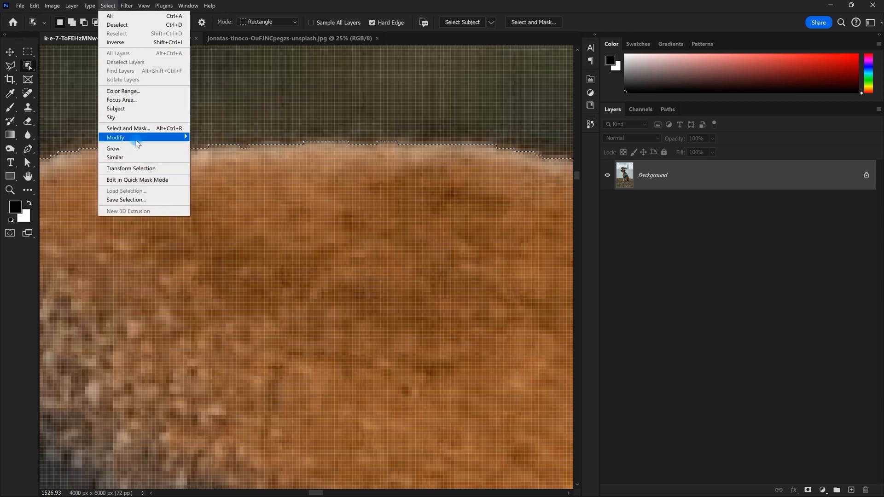
pyautogui.click(231, 153)
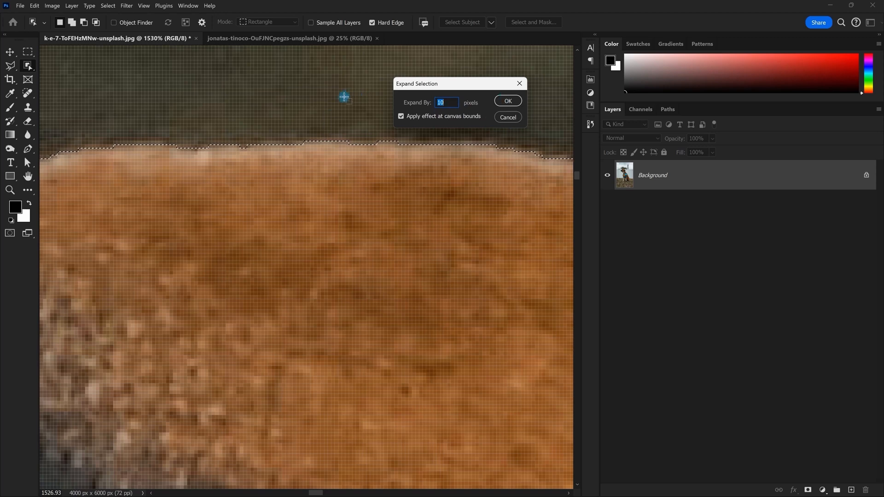
pyautogui.click(509, 102)
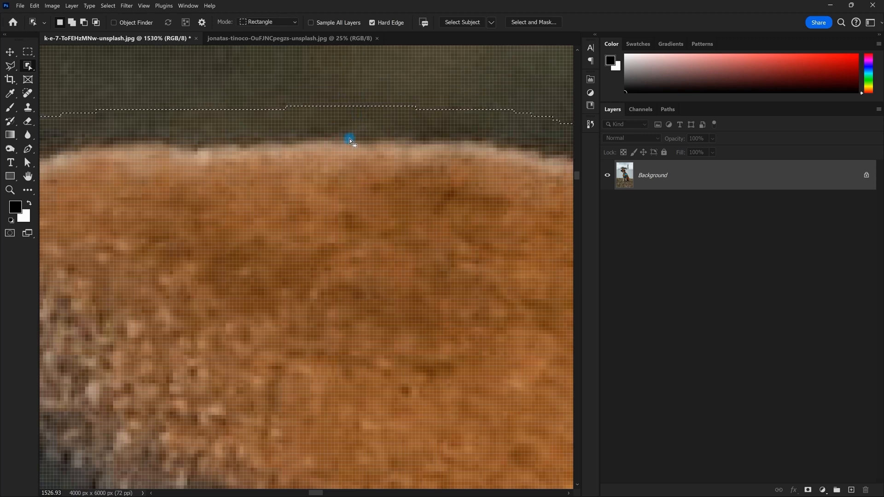
pyautogui.scroll(-10, 350, 140)
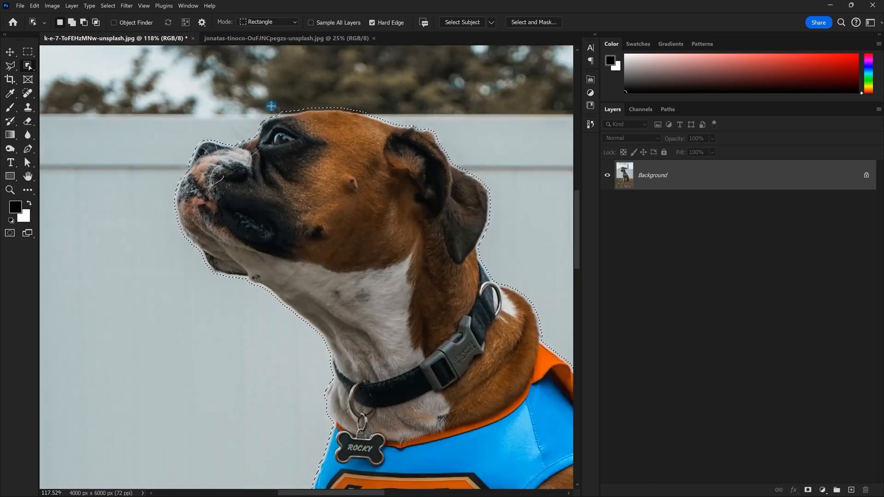
pyautogui.scroll(-5, 309, 109)
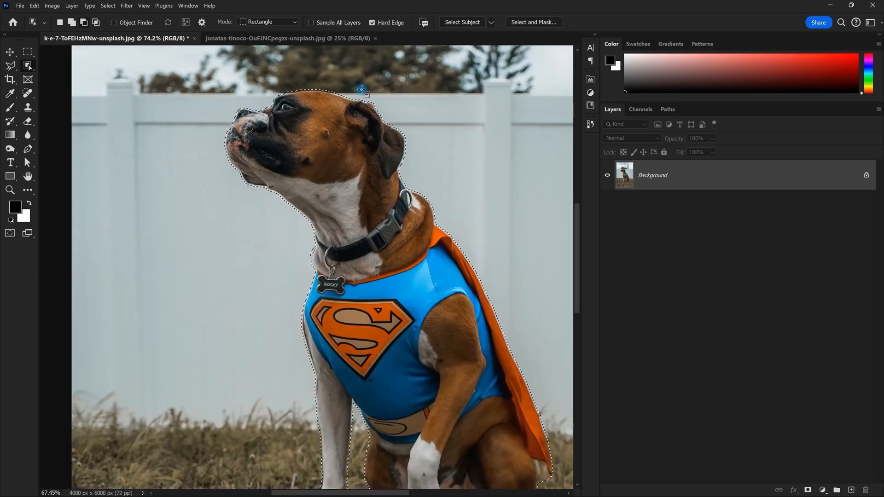
pyautogui.scroll(7, 332, 109)
pyautogui.scroll(-5, 332, 109)
pyautogui.scroll(4, 332, 109)
pyautogui.scroll(4, 319, 128)
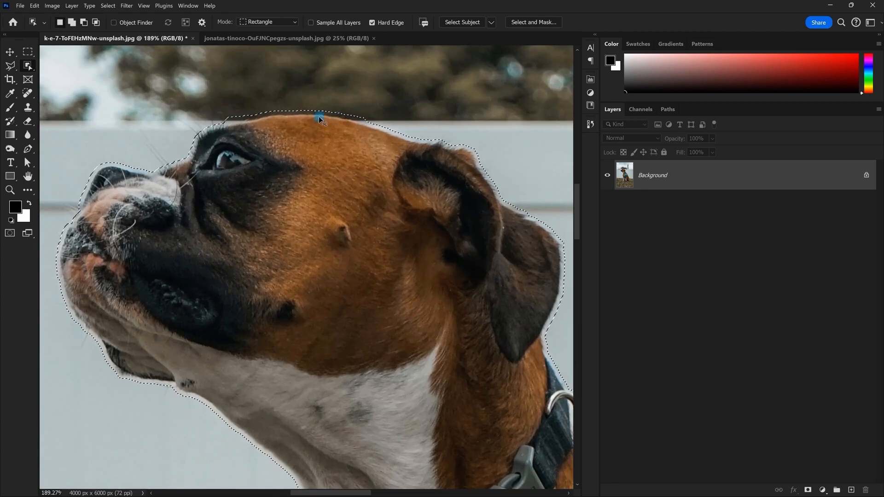
pyautogui.hotkey('ctrl', 'z')
pyautogui.scroll(-3, 311, 125)
pyautogui.scroll(3, 311, 126)
pyautogui.scroll(-4, 319, 134)
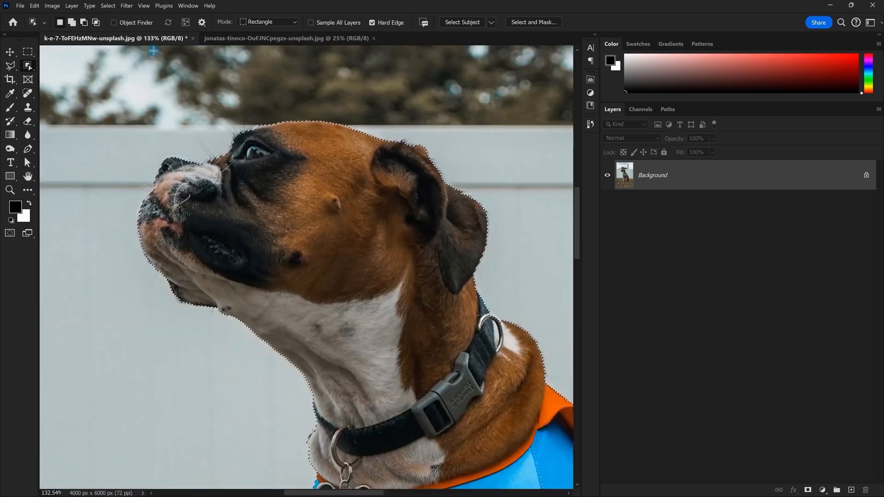
pyautogui.click(108, 6)
# Contract the dog selection by 15 pixels
pyautogui.moveTo(126, 140)
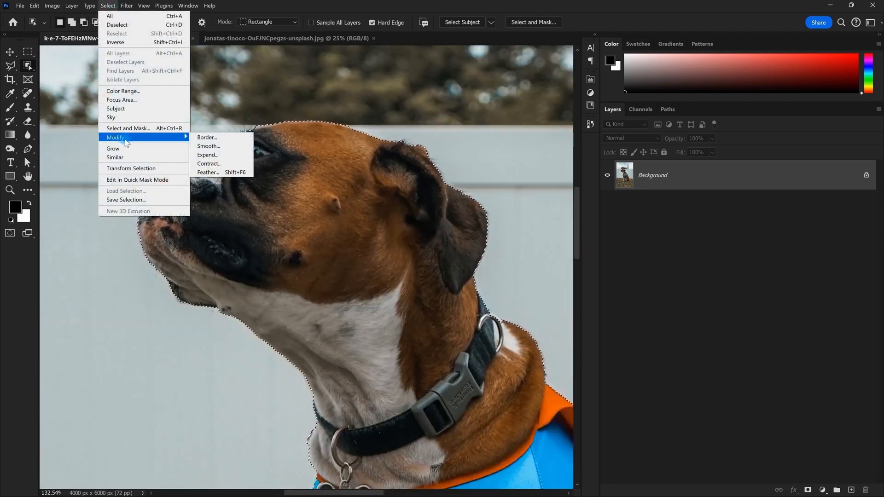
pyautogui.click(210, 163)
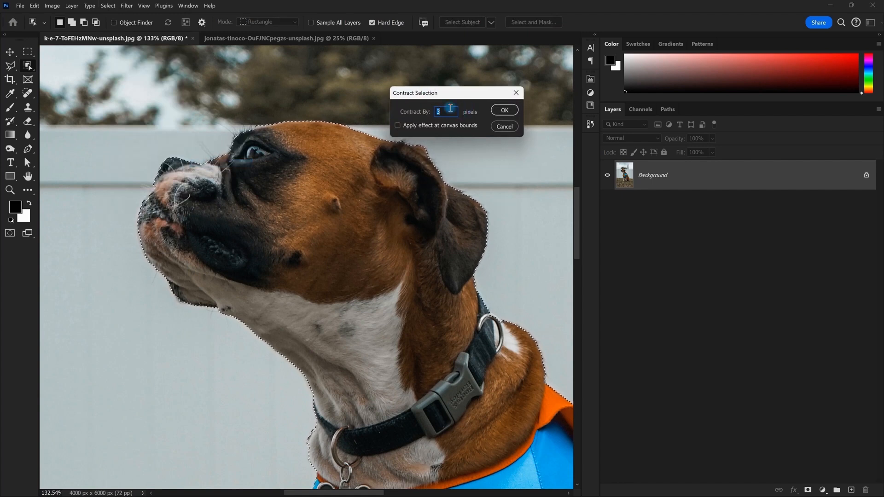
pyautogui.write('15')
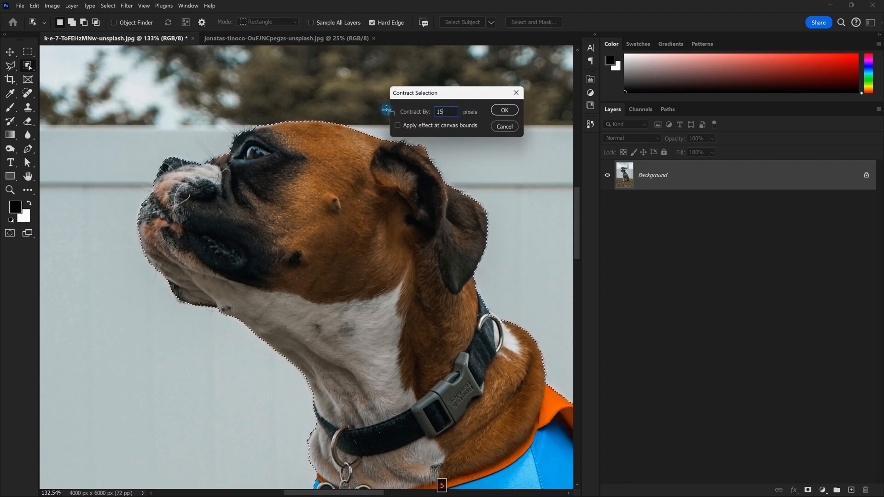
# Check the contracted outline around the dog's head, then bring up the Select > Modify options
pyautogui.scroll(8, 350, 127)
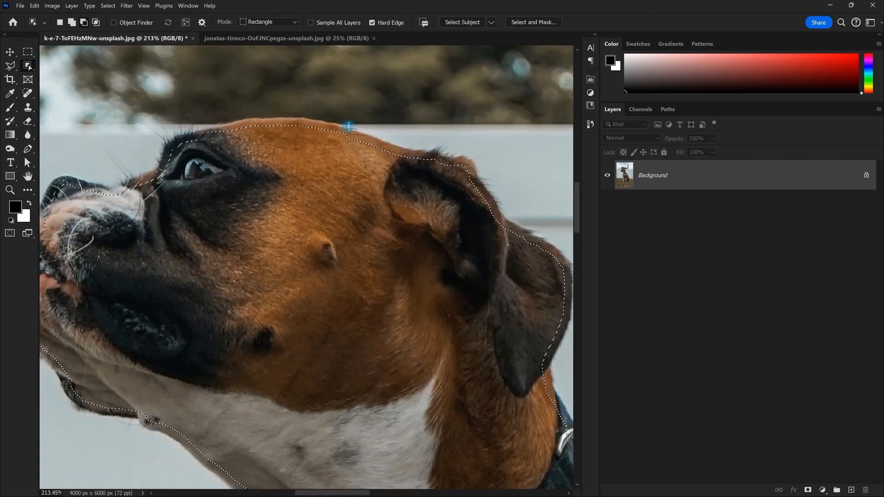
pyautogui.press('space')
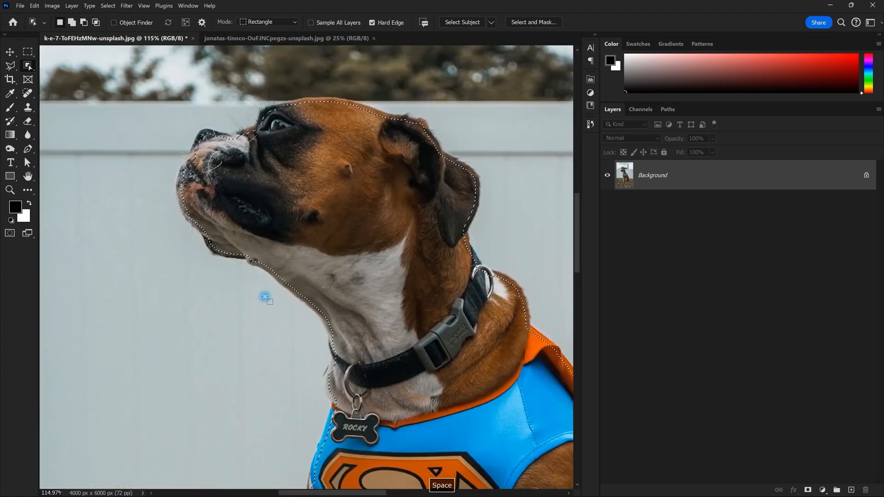
pyautogui.scroll(2, 306, 97)
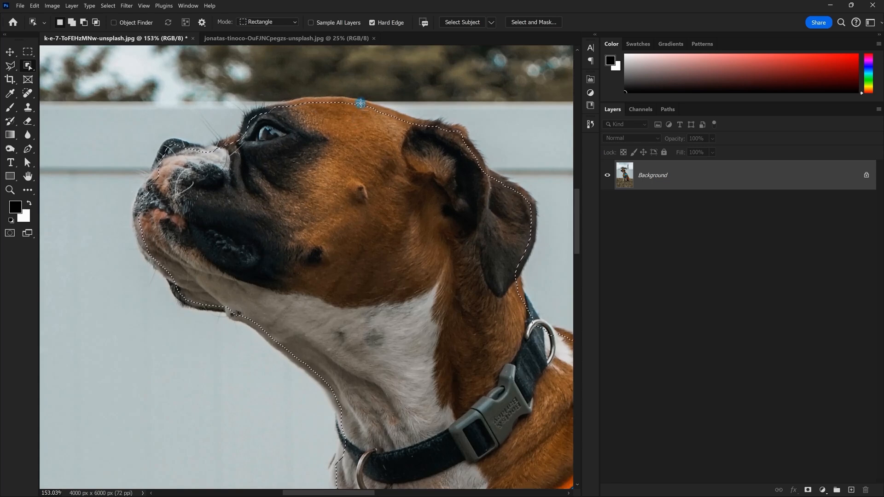
pyautogui.scroll(-4, 360, 102)
pyautogui.scroll(2, 299, 116)
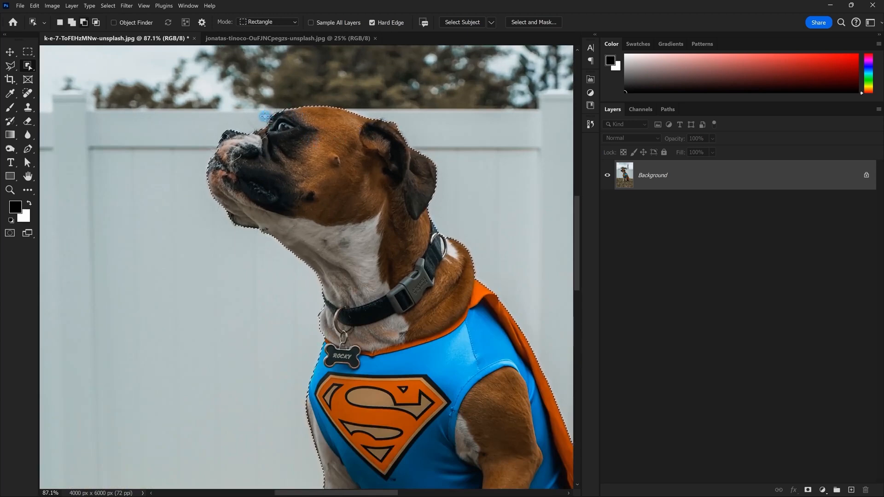
pyautogui.scroll(3, 296, 120)
pyautogui.scroll(1, 296, 121)
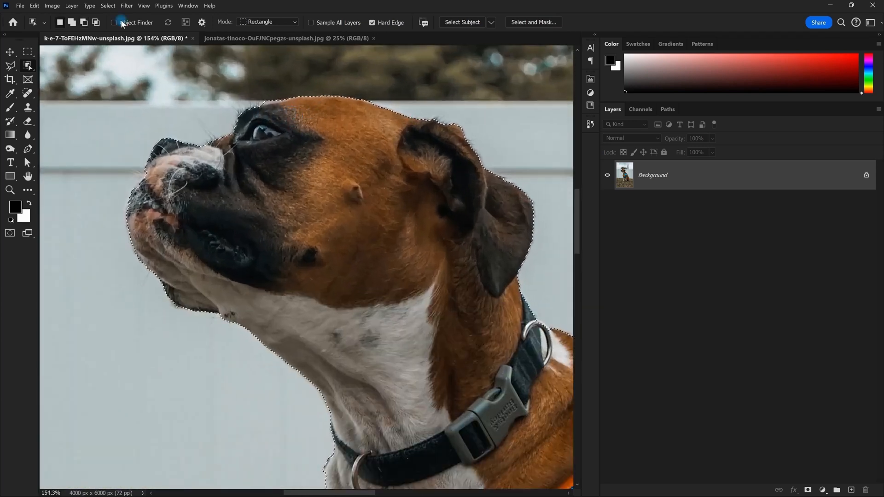
pyautogui.click(110, 6)
pyautogui.moveTo(166, 137)
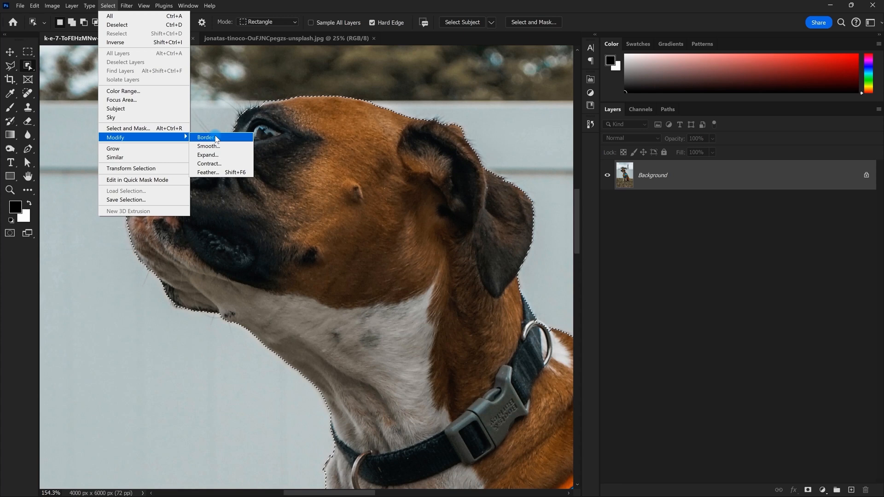
# Turn the dog selection into a 20-pixel Border band along its outline
pyautogui.click(207, 137)
pyautogui.moveTo(452, 144); pyautogui.dragTo(450, 96)
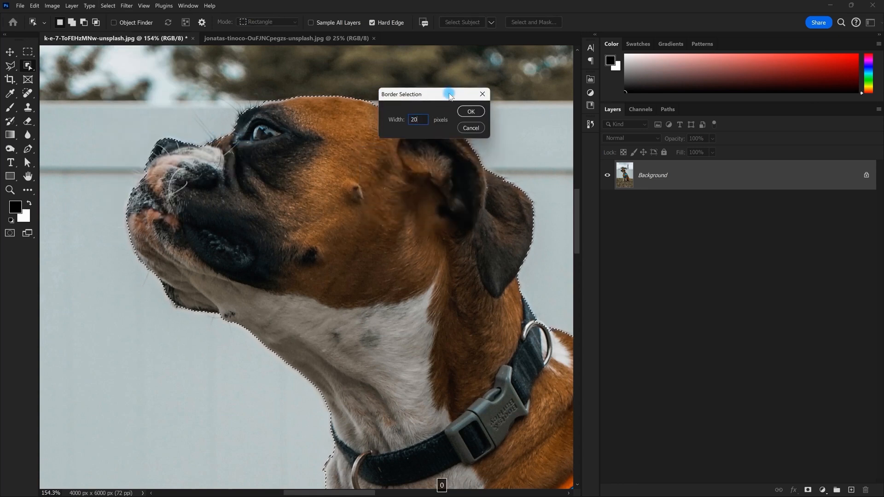
pyautogui.write('20')
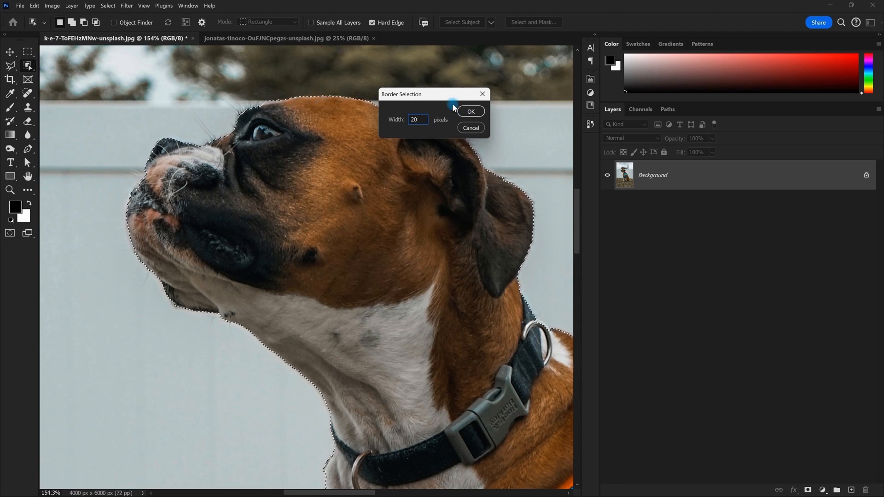
pyautogui.click(474, 114)
pyautogui.scroll(8, 291, 86)
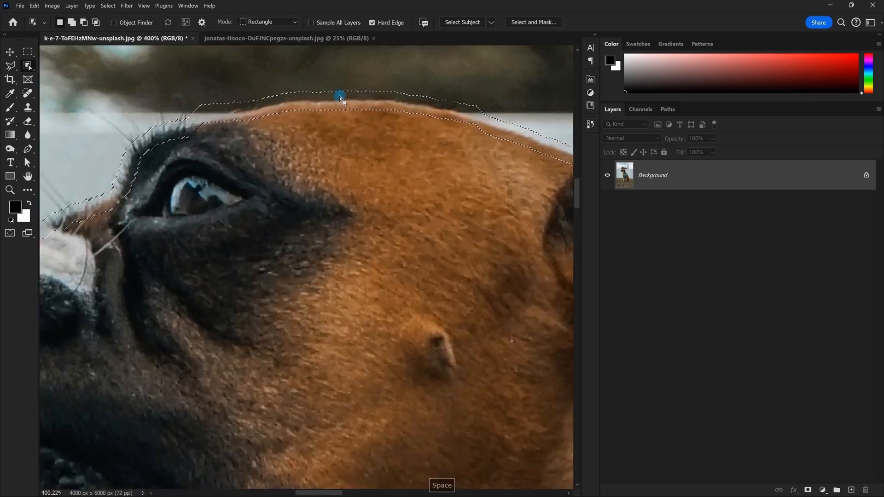
# Zoom out to frame the whole dog and restore the full dog outline instead of the border band
pyautogui.scroll(-10, 340, 97)
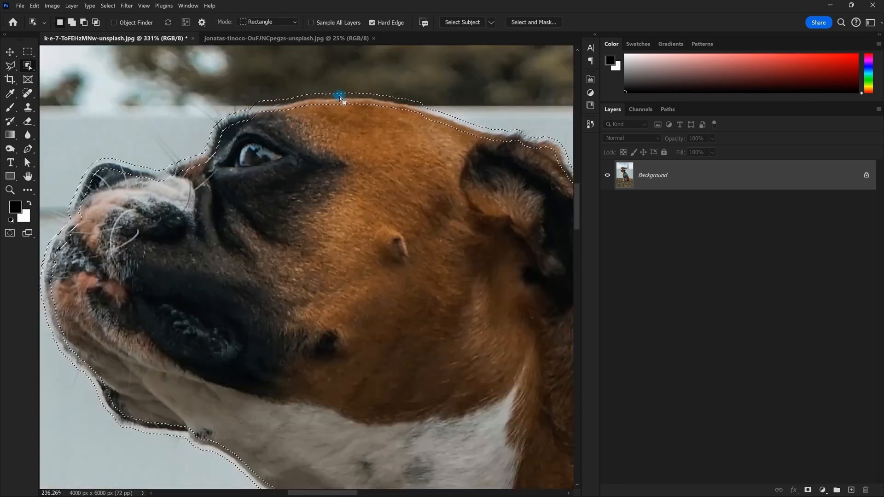
pyautogui.scroll(5, 381, 164)
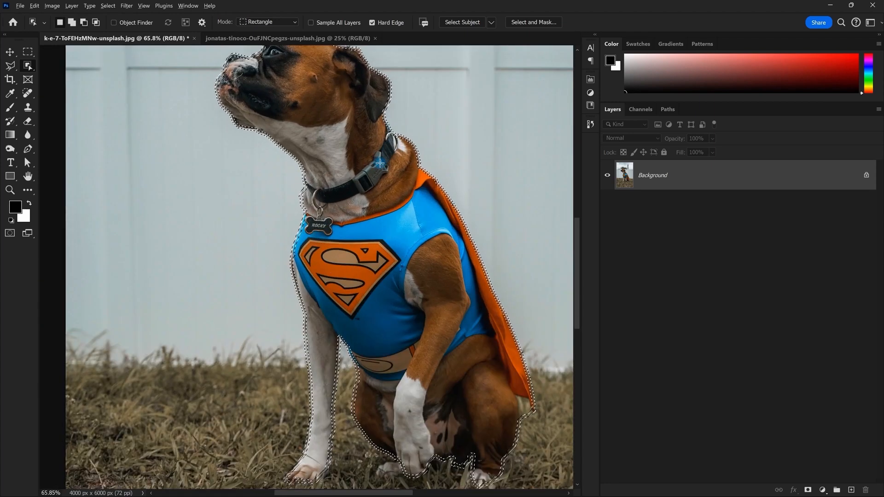
pyautogui.scroll(-3, 359, 163)
pyautogui.moveTo(340, 162); pyautogui.dragTo(304, 186)
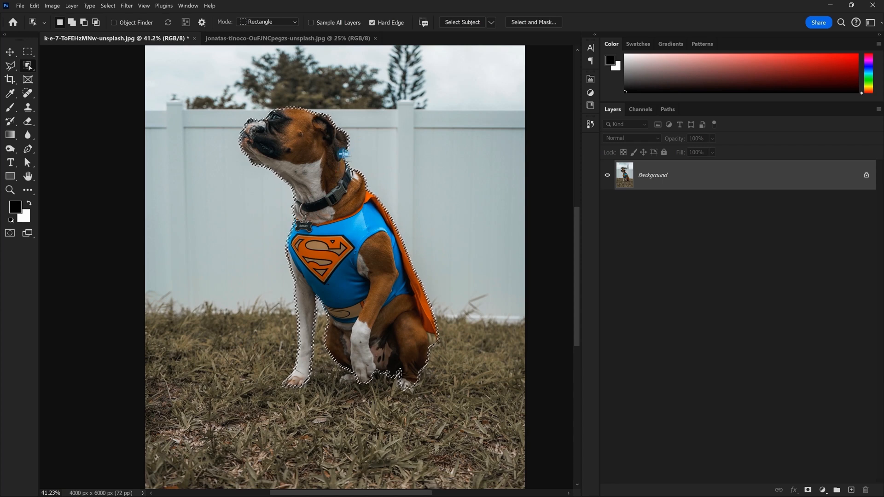
pyautogui.scroll(-4, 323, 149)
pyautogui.scroll(5, 323, 150)
pyautogui.moveTo(353, 111); pyautogui.dragTo(338, 135)
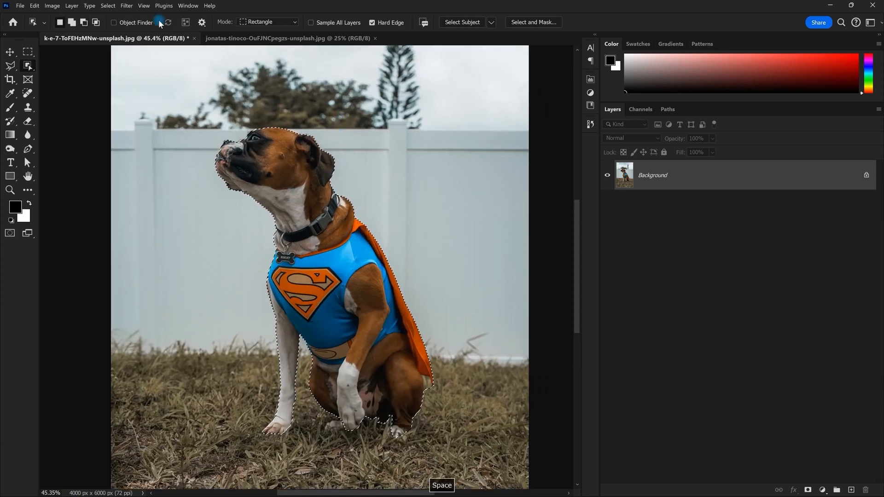
pyautogui.click(107, 6)
pyautogui.moveTo(139, 137)
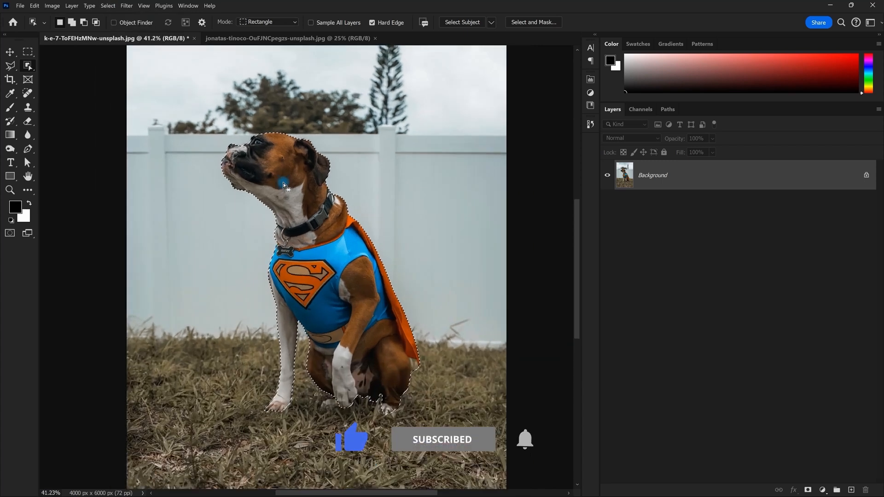
pyautogui.scroll(-4, 283, 183)
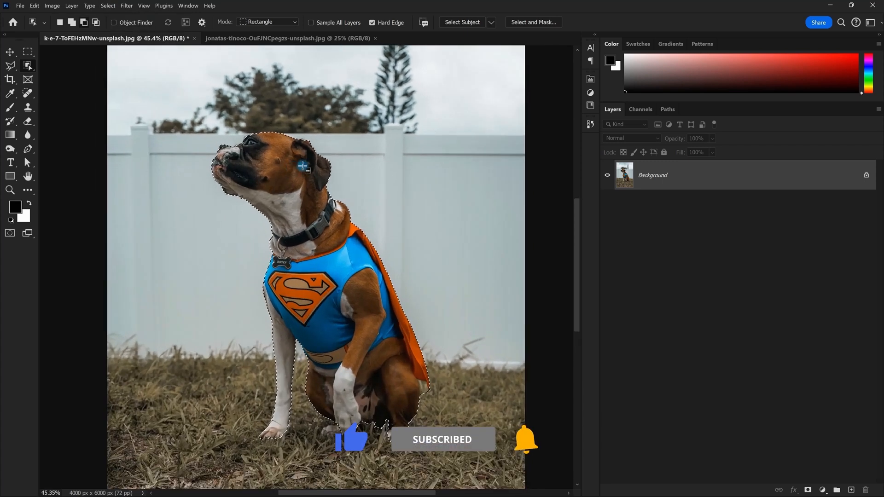
pyautogui.scroll(4, 305, 166)
pyautogui.press('space')
pyautogui.moveTo(336, 155); pyautogui.dragTo(359, 170)
pyautogui.scroll(1, 357, 173)
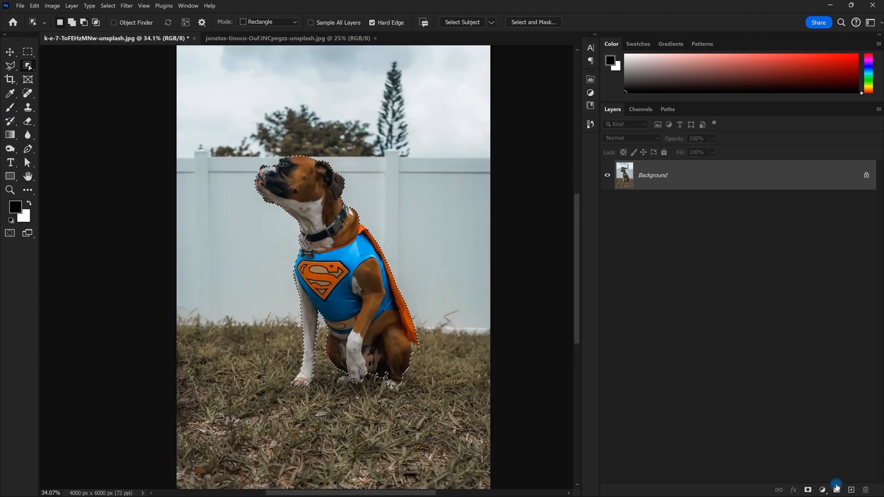
# Add a layer mask that cuts the dog out from its background
pyautogui.click(808, 490)
pyautogui.scroll(-3, 427, 348)
pyautogui.scroll(1, 388, 332)
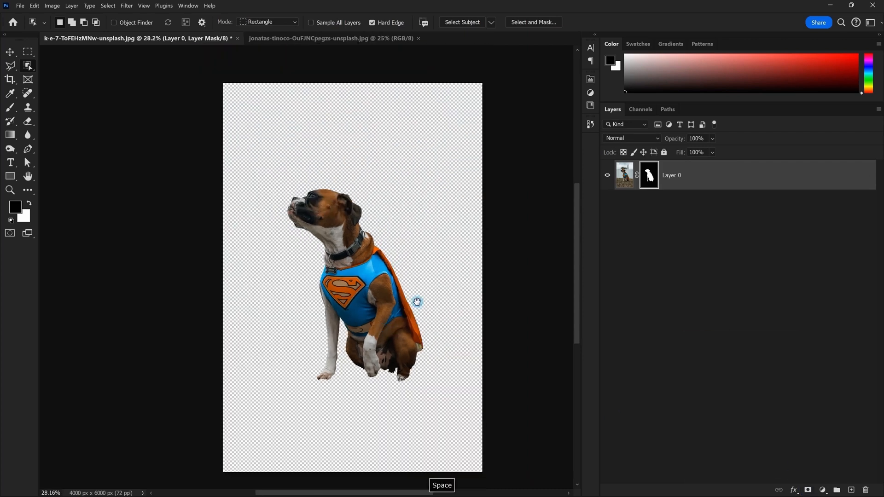
pyautogui.moveTo(417, 302); pyautogui.dragTo(389, 286)
# Add a black Solid Color fill layer and move it beneath Layer 0
pyautogui.click(822, 490)
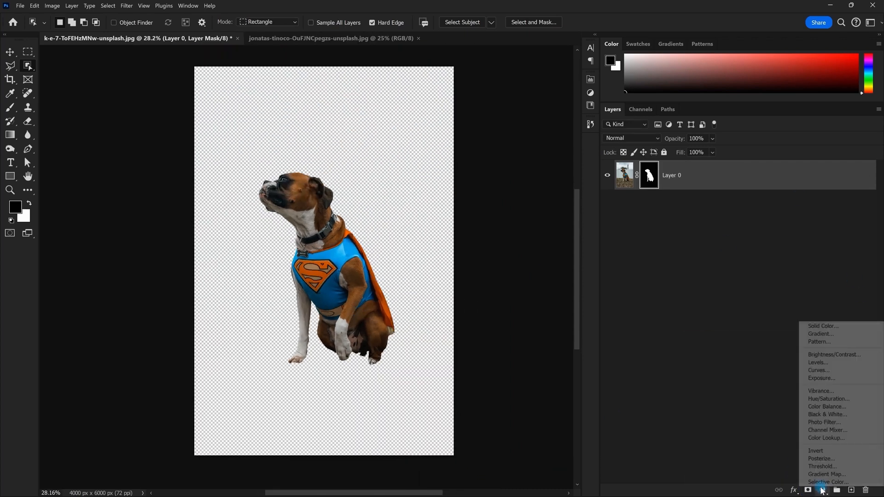
pyautogui.click(834, 330)
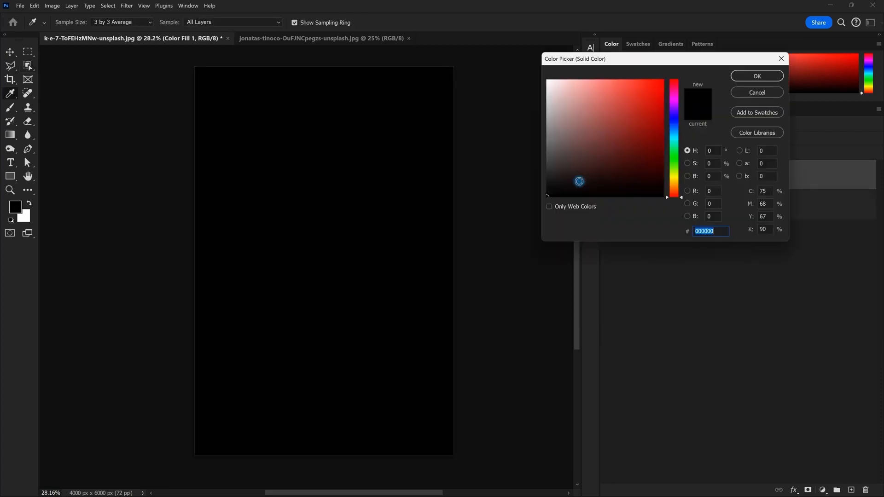
pyautogui.click(758, 76)
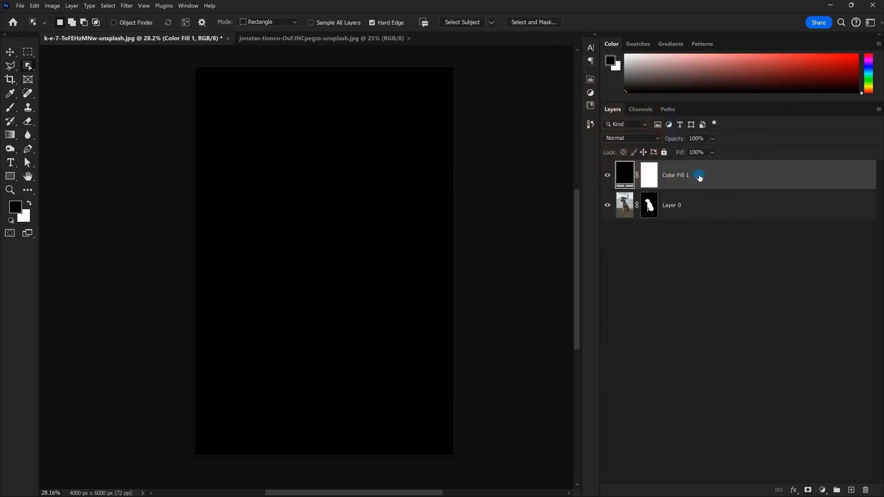
pyautogui.moveTo(687, 176); pyautogui.dragTo(684, 207)
pyautogui.scroll(5, 291, 184)
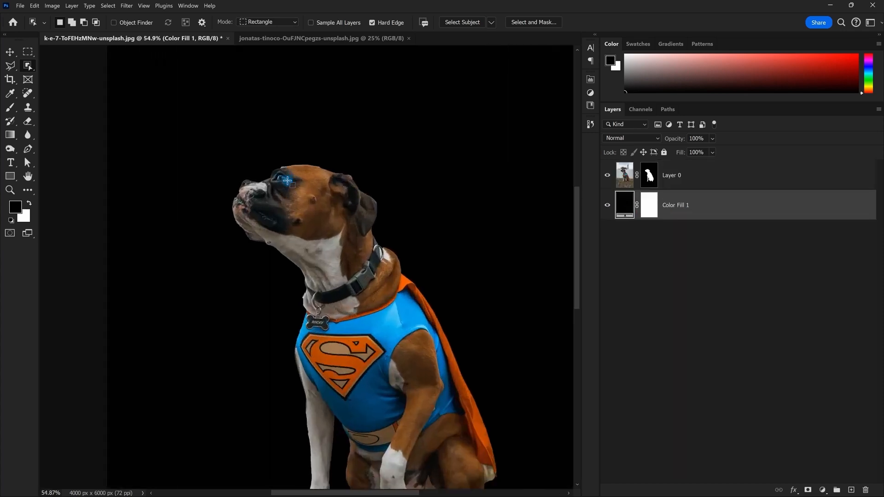
pyautogui.scroll(5, 314, 188)
pyautogui.scroll(-2, 332, 178)
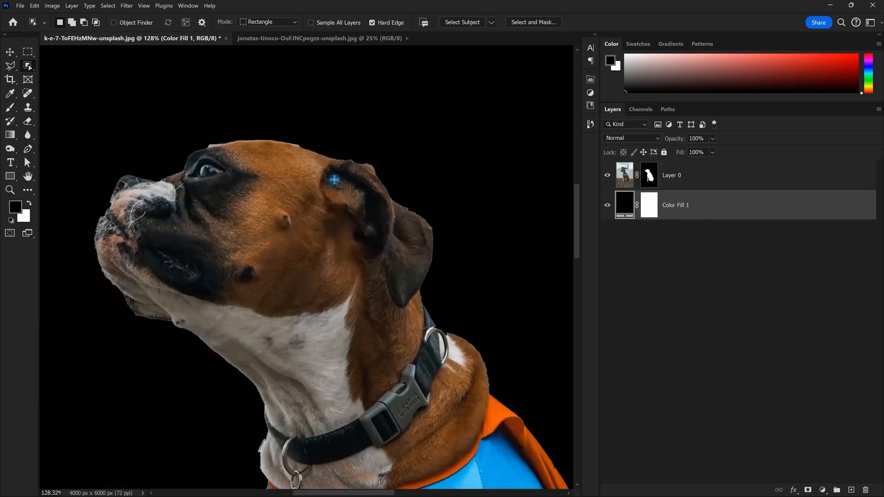
pyautogui.scroll(3, 335, 180)
pyautogui.moveTo(462, 202); pyautogui.dragTo(312, 191)
pyautogui.scroll(5, 299, 220)
pyautogui.moveTo(389, 251); pyautogui.dragTo(430, 291)
pyautogui.moveTo(299, 95); pyautogui.dragTo(564, 251)
pyautogui.moveTo(115, 138); pyautogui.dragTo(507, 208)
pyautogui.scroll(-2, 208, 208)
pyautogui.moveTo(196, 210); pyautogui.dragTo(417, 113)
pyautogui.scroll(-3, 278, 212)
pyautogui.moveTo(280, 231); pyautogui.dragTo(293, 223)
pyautogui.scroll(4, 293, 223)
pyautogui.scroll(-4, 316, 181)
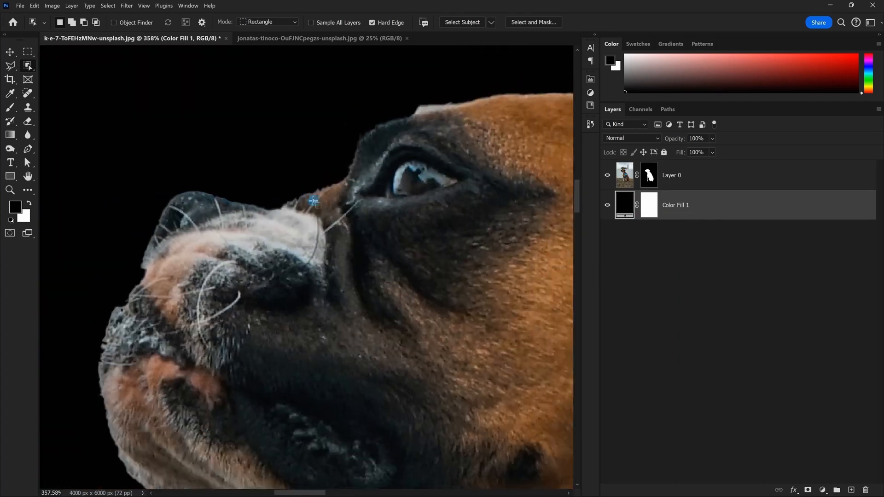
pyautogui.scroll(2, 296, 198)
pyautogui.moveTo(250, 159); pyautogui.dragTo(403, 146)
pyautogui.scroll(-5, 403, 146)
pyautogui.moveTo(461, 401); pyautogui.dragTo(340, 59)
pyautogui.scroll(5, 393, 151)
pyautogui.moveTo(383, 270); pyautogui.dragTo(381, 98)
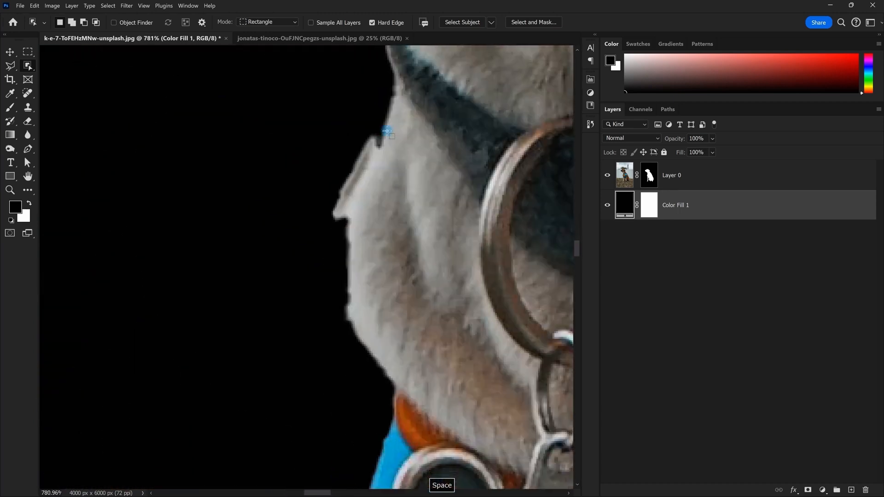
pyautogui.scroll(-5, 368, 165)
pyautogui.moveTo(294, 69); pyautogui.dragTo(322, 173)
pyautogui.scroll(-4, 322, 173)
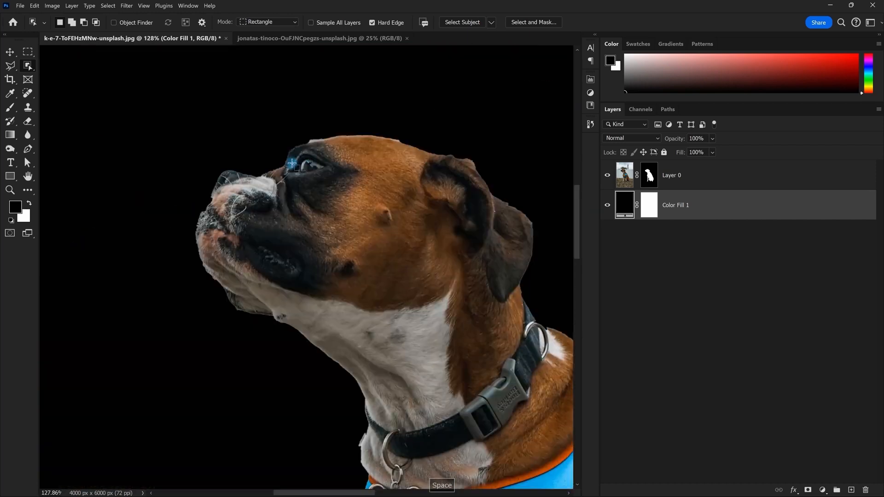
pyautogui.scroll(3, 322, 176)
pyautogui.moveTo(411, 193)
pyautogui.mouseDown()
pyautogui.moveTo(370, 151)
pyautogui.moveTo(421, 180)
pyautogui.mouseUp()
pyautogui.scroll(2, 323, 150)
pyautogui.scroll(-3, 313, 151)
pyautogui.scroll(1, 299, 152)
pyautogui.click(655, 174)
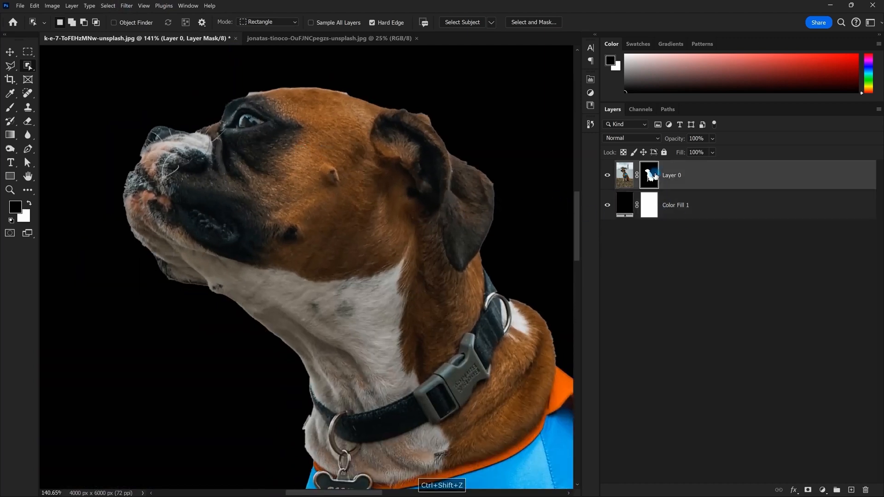
# Delete Layer 0's mask and reselect the dog with an Object Selection box
pyautogui.press('Delete')
pyautogui.scroll(-5, 320, 168)
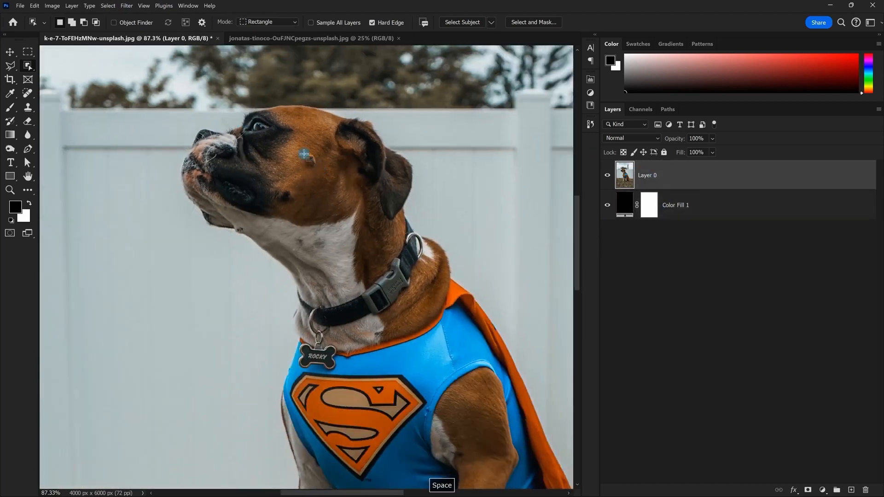
pyautogui.scroll(-3, 304, 154)
pyautogui.moveTo(423, 356); pyautogui.dragTo(465, 452)
pyautogui.scroll(2, 286, 134)
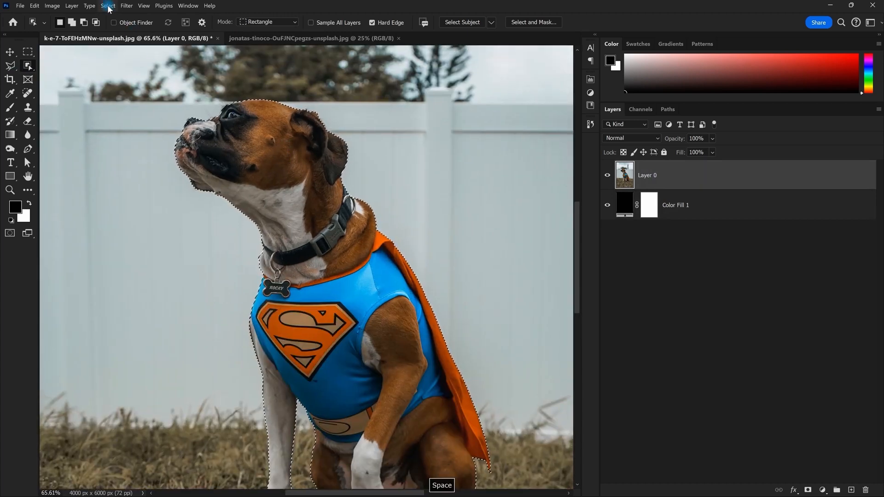
# Smooth the new dog selection with a 4-pixel sample radius
pyautogui.click(108, 5)
pyautogui.moveTo(128, 137)
pyautogui.click(216, 147)
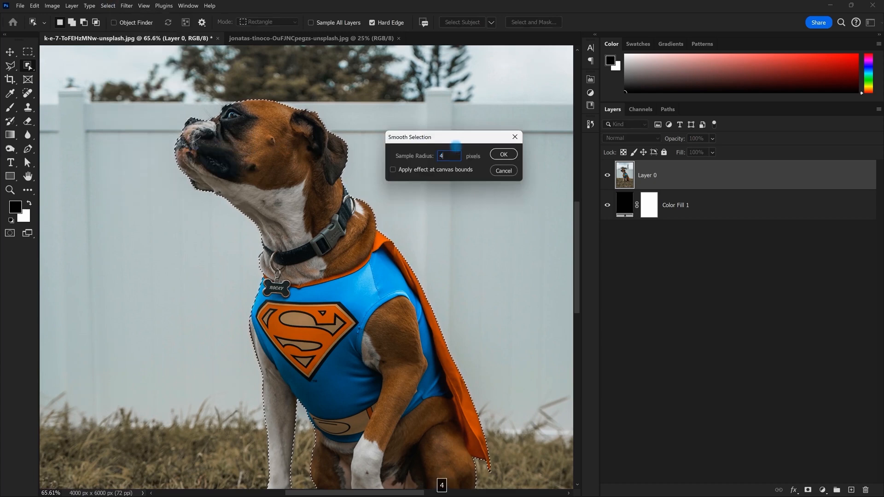
pyautogui.press('Return')
pyautogui.scroll(3, 456, 146)
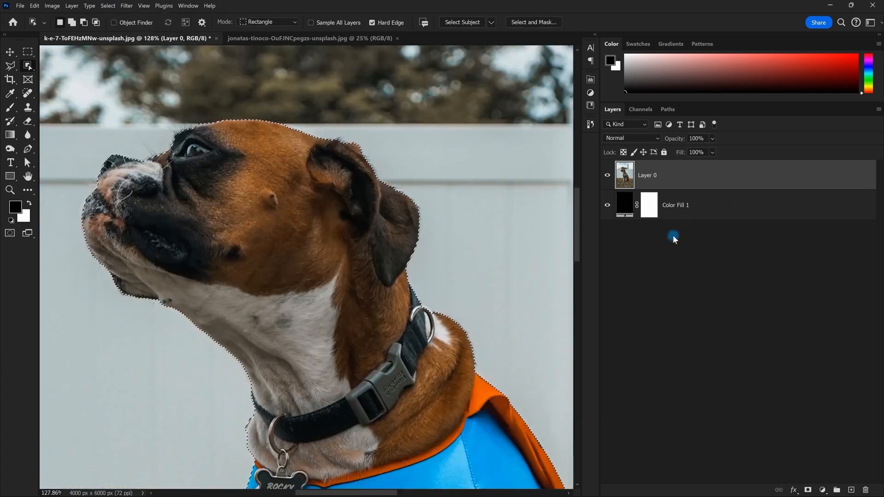
# Mask Layer 0 to the dog selection and inspect the edge around the eye, nose and throat
pyautogui.click(808, 491)
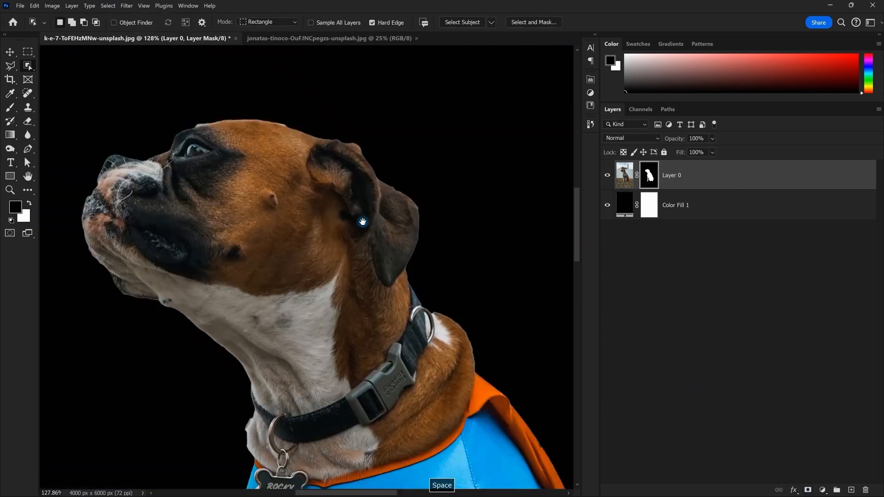
pyautogui.moveTo(190, 159); pyautogui.dragTo(290, 213)
pyautogui.scroll(8, 277, 212)
pyautogui.moveTo(255, 129); pyautogui.dragTo(347, 196)
pyautogui.scroll(-4, 347, 196)
pyautogui.moveTo(231, 236); pyautogui.dragTo(208, 213)
pyautogui.scroll(2, 192, 208)
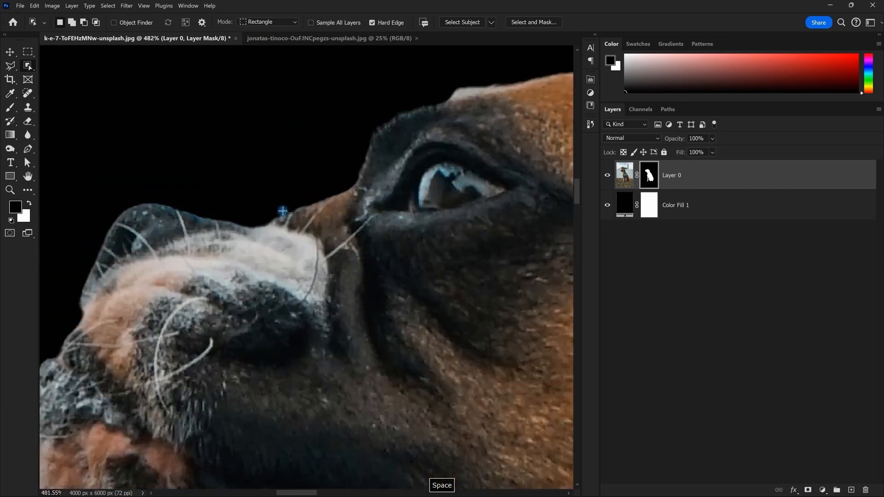
pyautogui.scroll(-3, 339, 131)
pyautogui.moveTo(369, 142); pyautogui.dragTo(278, 161)
pyautogui.scroll(-3, 286, 145)
pyautogui.scroll(2, 279, 162)
pyautogui.moveTo(319, 201); pyautogui.dragTo(292, 161)
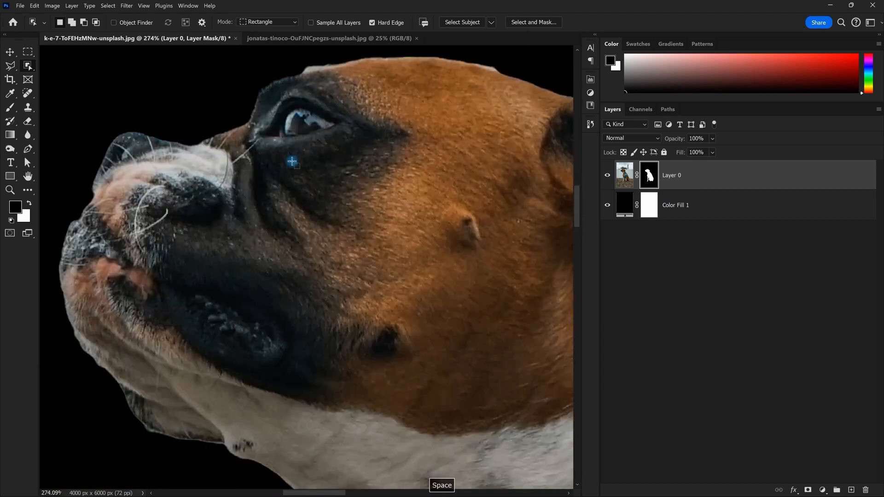
pyautogui.scroll(-5, 292, 162)
pyautogui.scroll(2, 297, 286)
pyautogui.moveTo(296, 286); pyautogui.dragTo(320, 346)
pyautogui.scroll(3, 341, 256)
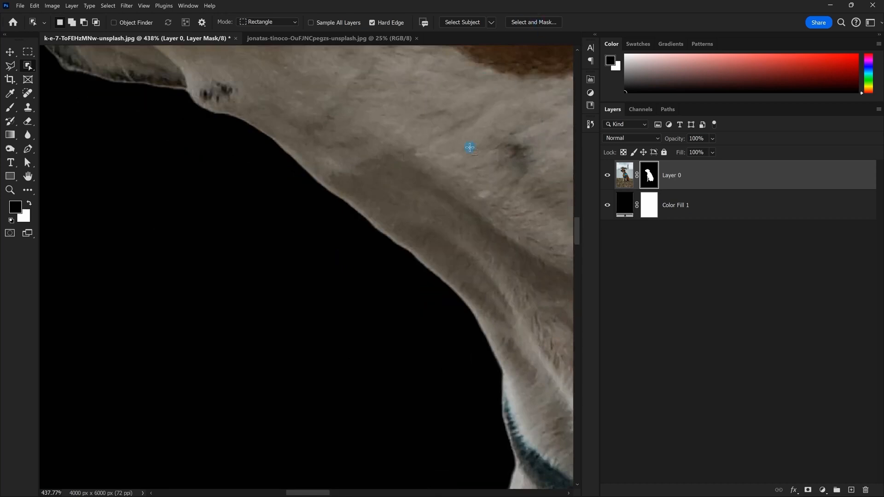
pyautogui.scroll(1, 379, 221)
pyautogui.moveTo(412, 258); pyautogui.dragTo(317, 170)
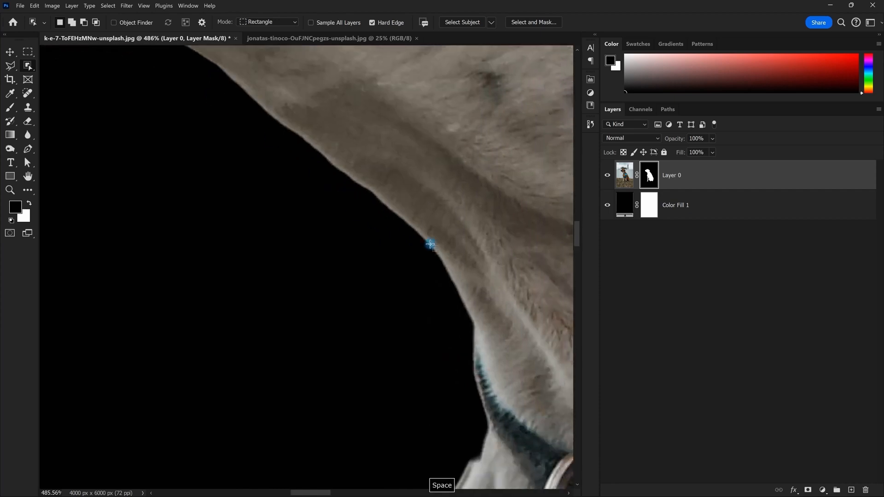
pyautogui.scroll(-4, 430, 245)
pyautogui.scroll(1, 405, 269)
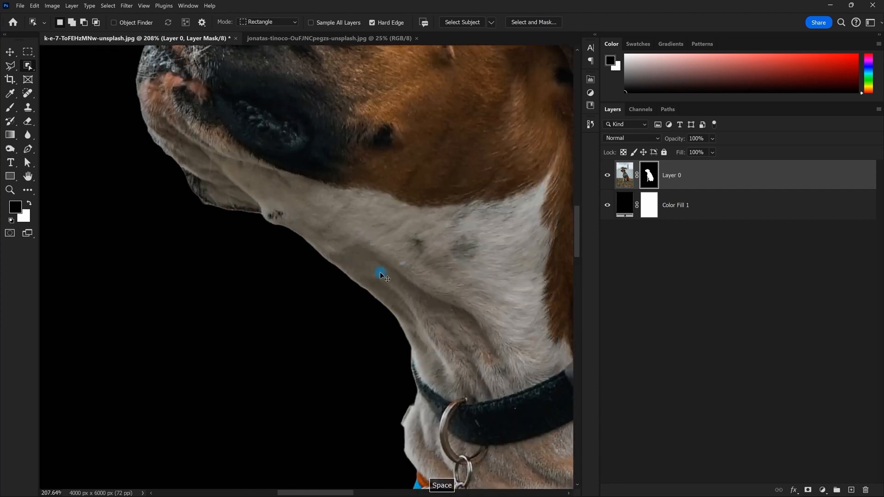
# Remove the new mask, re-add it from the dog selection, and zoom to the ear edge
pyautogui.hotkey('ctrl', 'shift', 'z')
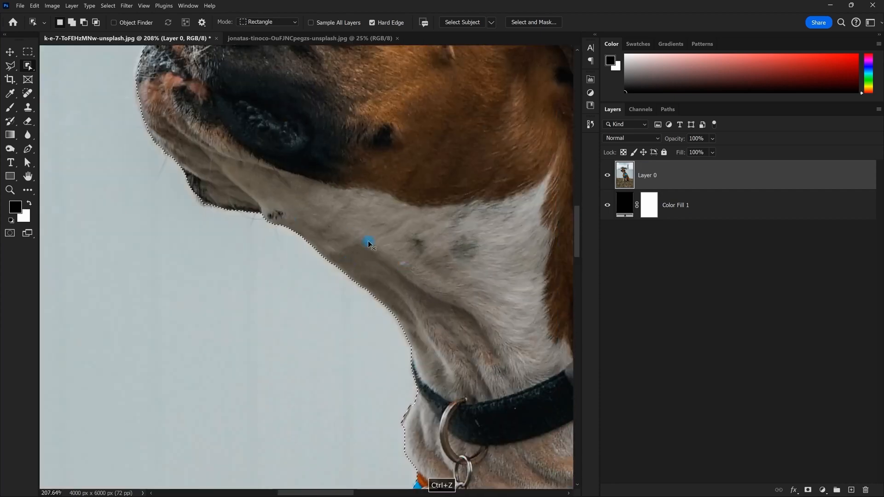
pyautogui.scroll(-3, 382, 249)
pyautogui.scroll(1, 383, 250)
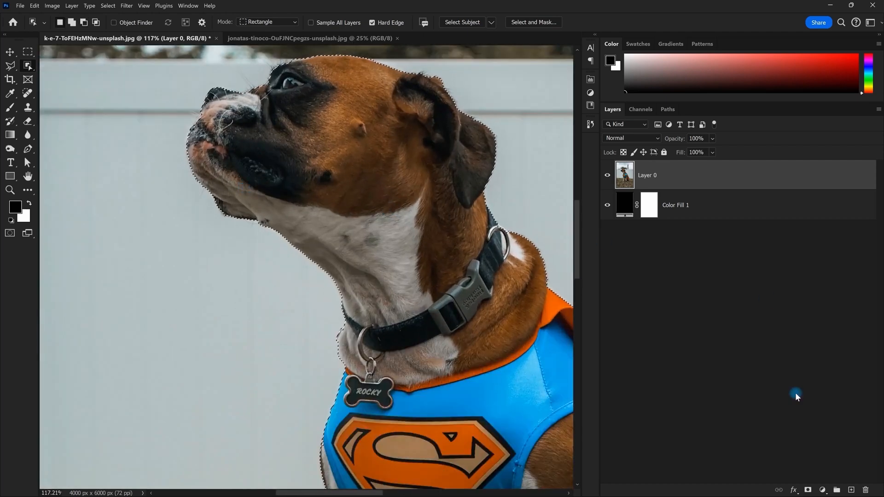
pyautogui.click(809, 491)
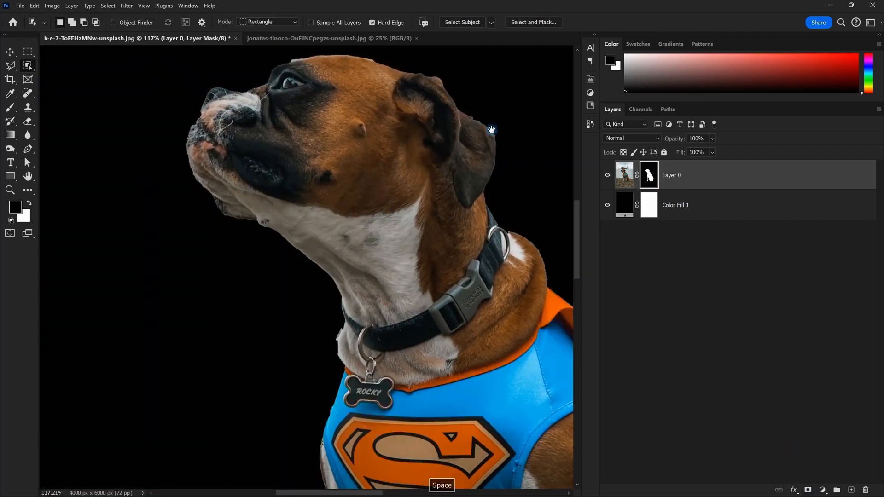
pyautogui.scroll(3, 456, 196)
pyautogui.scroll(4, 435, 175)
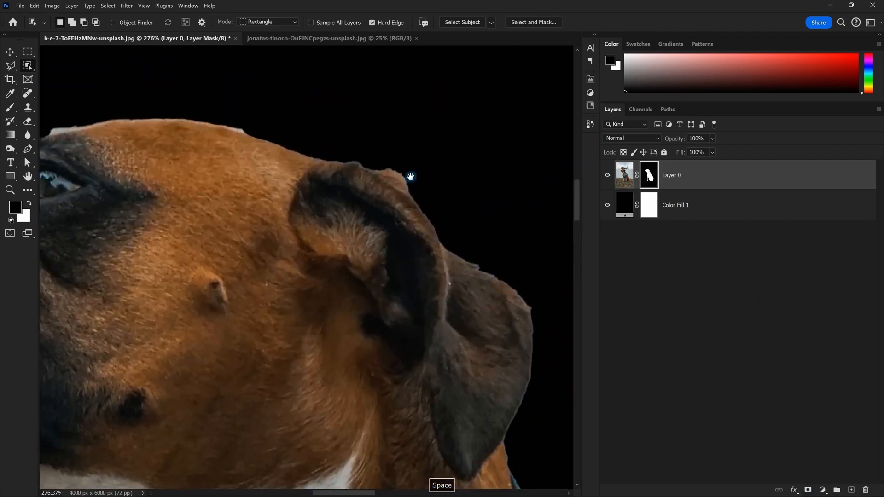
pyautogui.scroll(3, 348, 151)
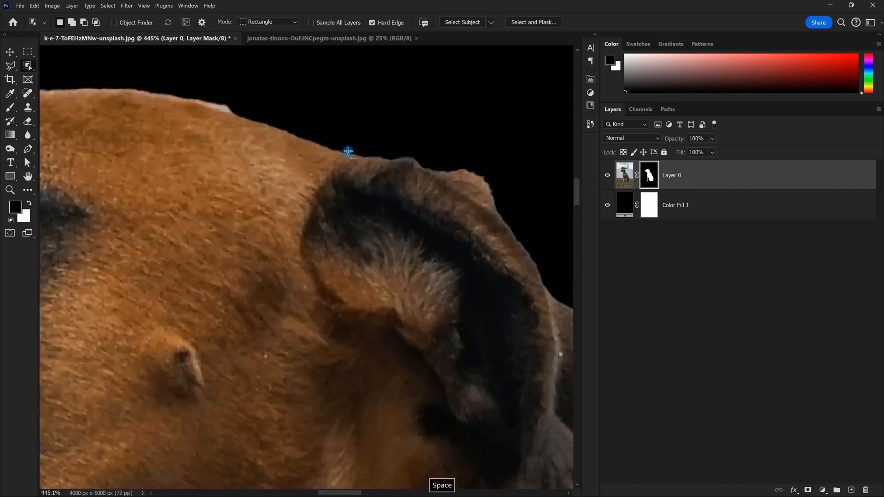
pyautogui.scroll(-2, 381, 166)
pyautogui.scroll(5, 381, 167)
pyautogui.scroll(-4, 362, 186)
pyautogui.moveTo(340, 157); pyautogui.dragTo(350, 122)
pyautogui.moveTo(419, 165); pyautogui.dragTo(333, 106)
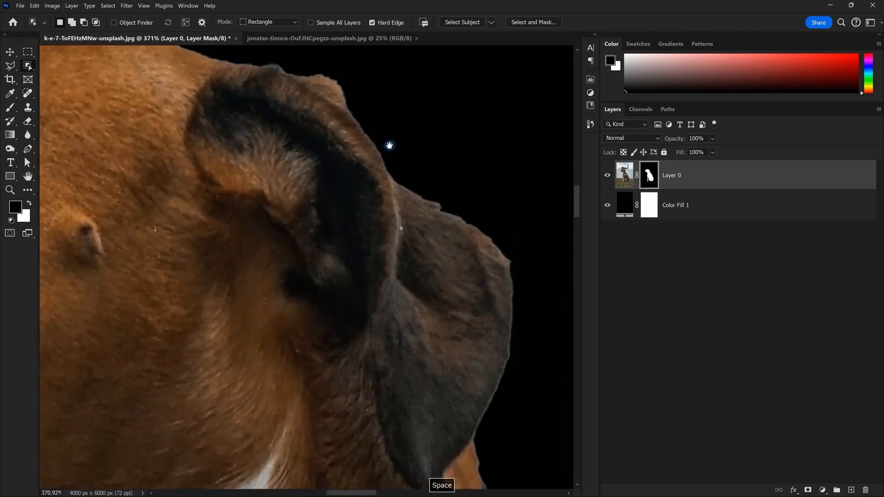
pyautogui.moveTo(390, 146); pyautogui.dragTo(333, 95)
pyautogui.moveTo(443, 187); pyautogui.dragTo(416, 184)
# Toggle the mask off and on to check the ear edge, then target Layer 0's image
pyautogui.click(660, 175)
pyautogui.keyDown('shift'); pyautogui.click(656, 175); pyautogui.keyUp('shift')
pyautogui.keyDown('shift'); pyautogui.click(656, 175); pyautogui.keyUp('shift')
pyautogui.keyDown('shift'); pyautogui.click(654, 183); pyautogui.keyUp('shift')
pyautogui.scroll(3, 409, 185)
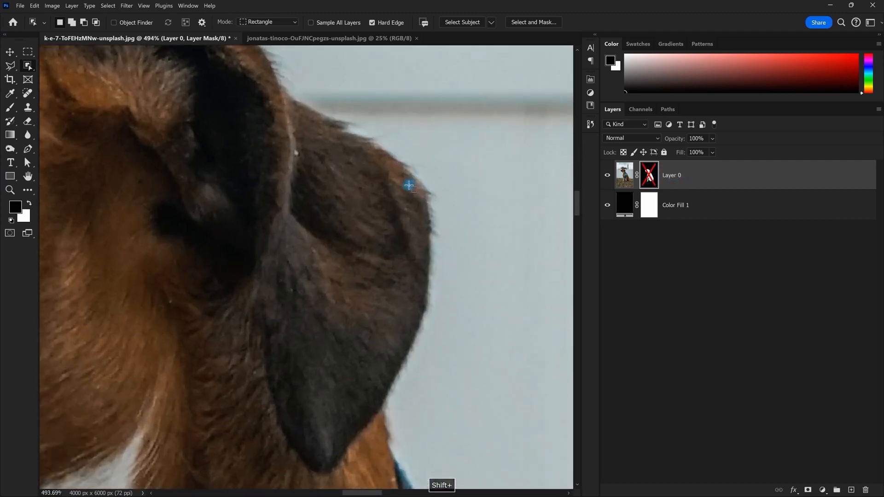
pyautogui.keyDown('shift'); pyautogui.click(649, 180); pyautogui.keyUp('shift')
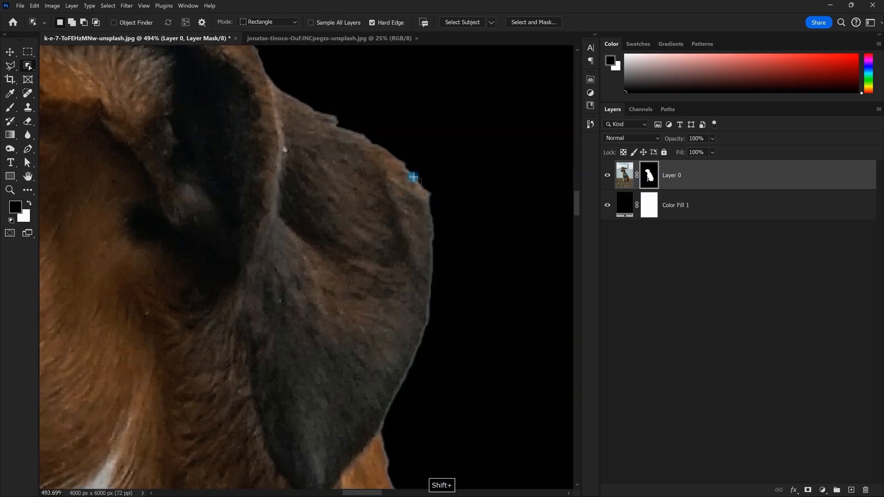
pyautogui.scroll(-4, 413, 178)
pyautogui.moveTo(431, 275); pyautogui.dragTo(424, 192)
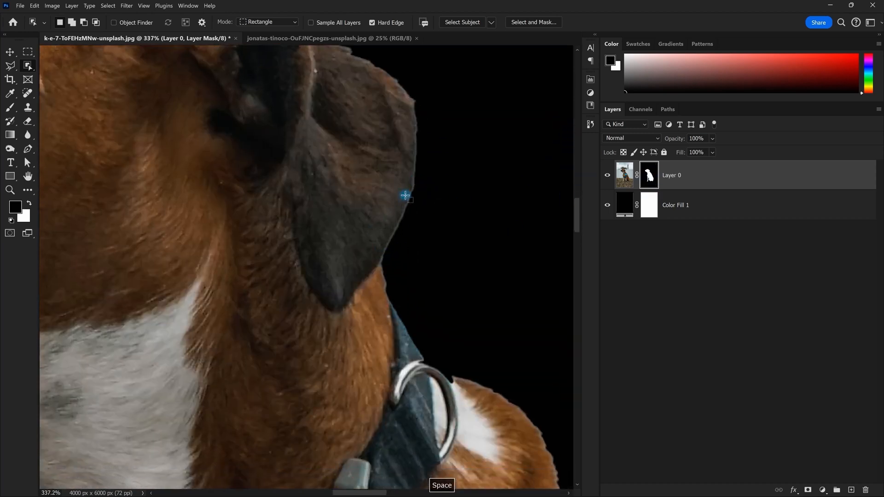
pyautogui.scroll(-5, 441, 235)
pyautogui.scroll(4, 420, 233)
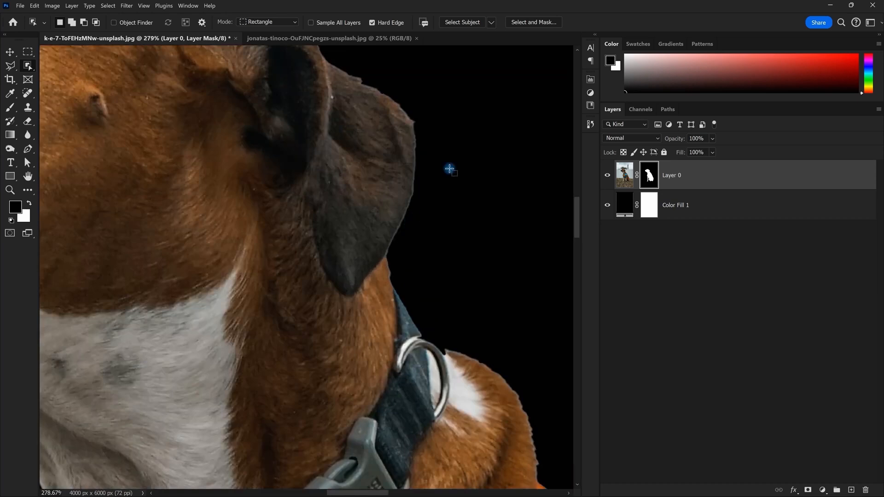
pyautogui.scroll(-12, 434, 173)
pyautogui.moveTo(424, 178); pyautogui.dragTo(381, 197)
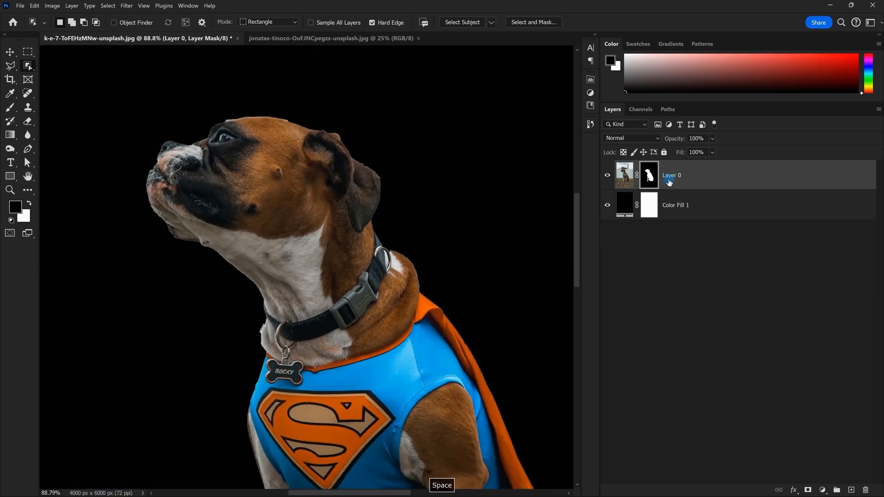
pyautogui.scroll(3, 383, 197)
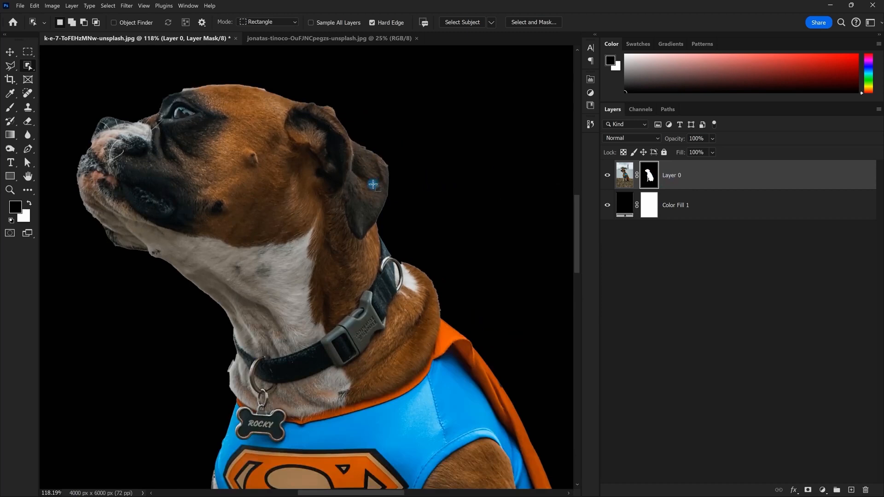
pyautogui.scroll(-2, 350, 187)
pyautogui.scroll(1, 563, 191)
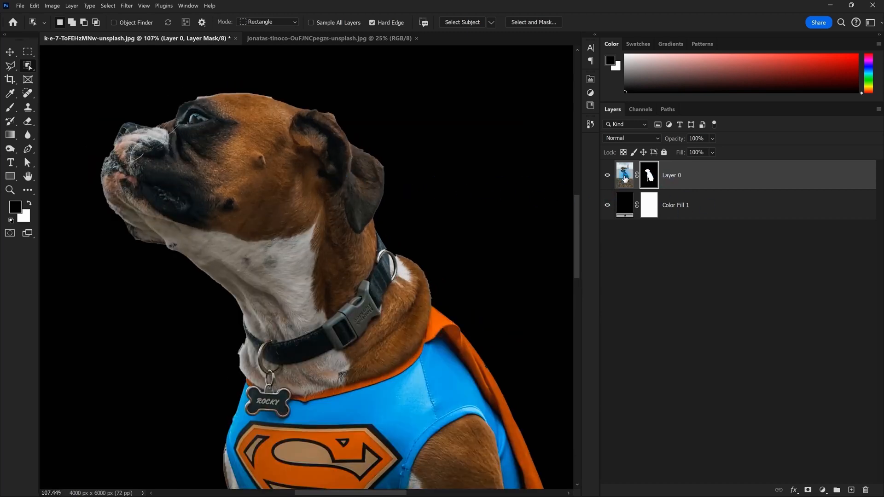
pyautogui.click(625, 179)
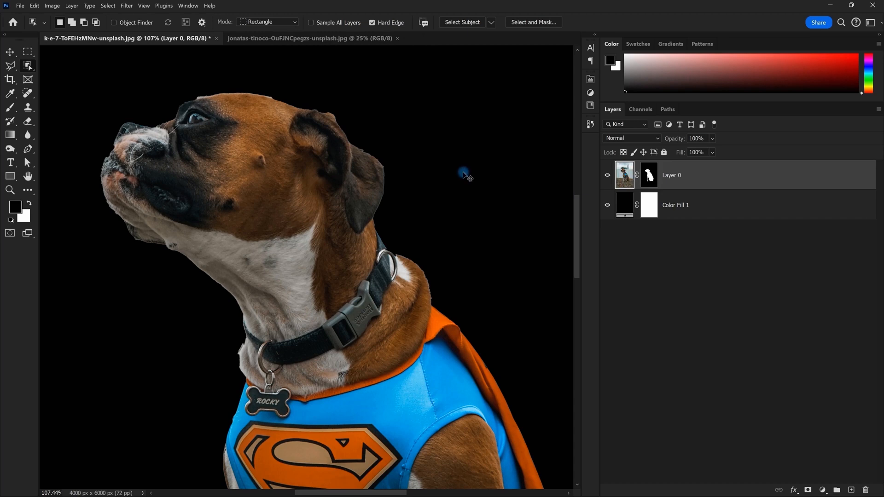
# Load the dog's mask as a selection and contract it by 2 pixels
pyautogui.keyDown('ctrl'); pyautogui.click(649, 175); pyautogui.keyUp('ctrl')
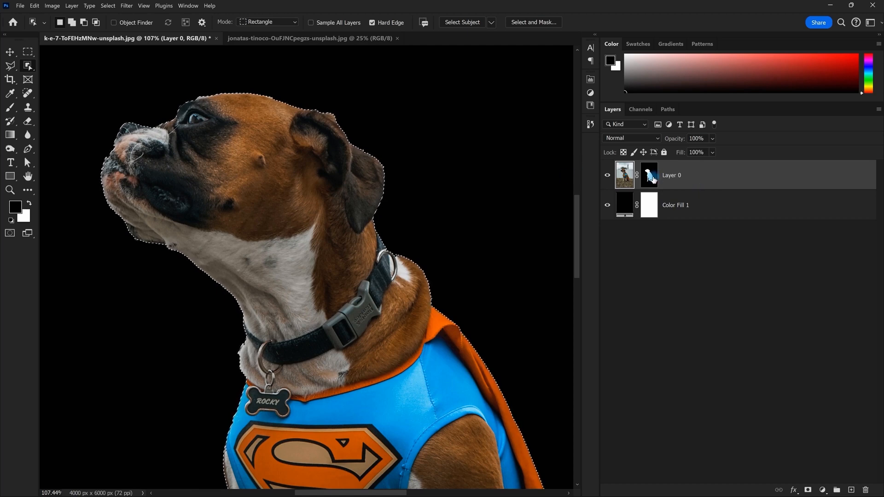
pyautogui.click(108, 6)
pyautogui.moveTo(138, 137)
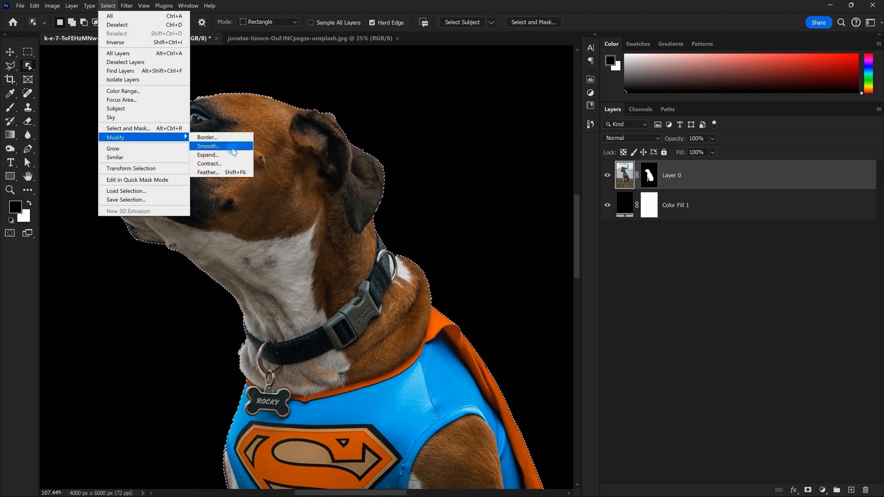
pyautogui.click(230, 168)
pyautogui.write('2')
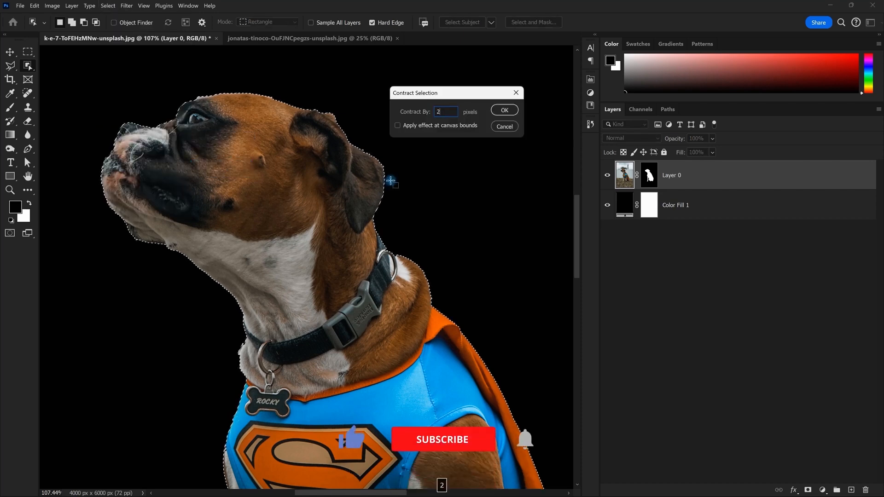
pyautogui.click(509, 112)
# Smooth the dog selection with a 2-pixel sample radius
pyautogui.click(107, 7)
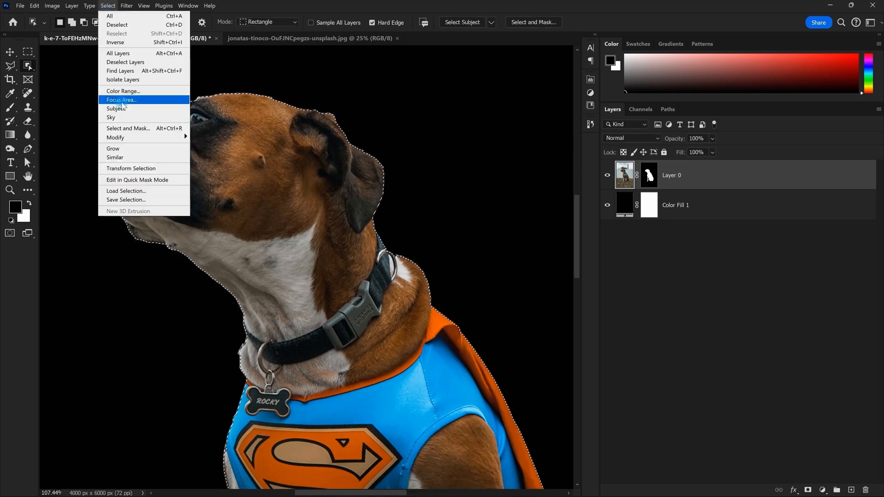
pyautogui.moveTo(126, 140)
pyautogui.click(226, 148)
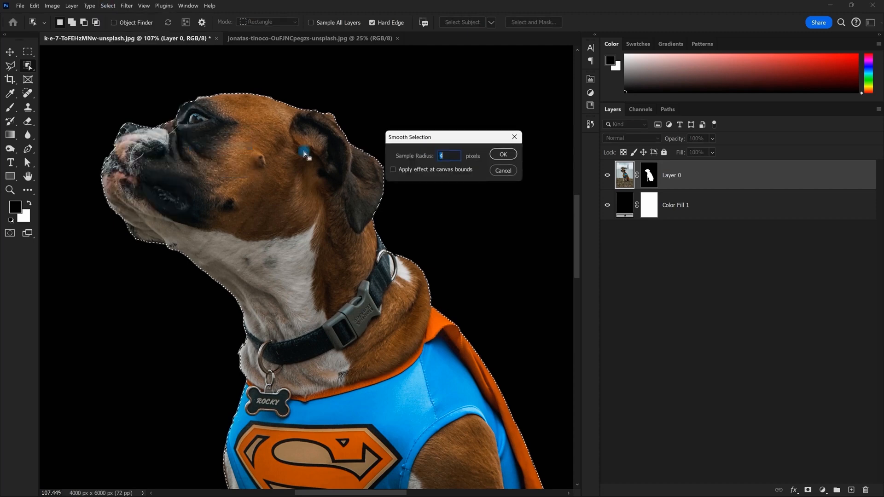
pyautogui.write('2')
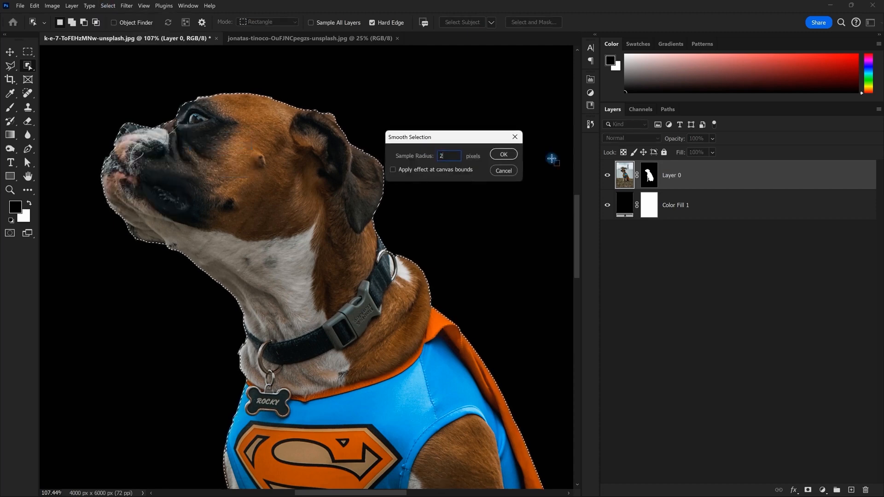
pyautogui.press('Return')
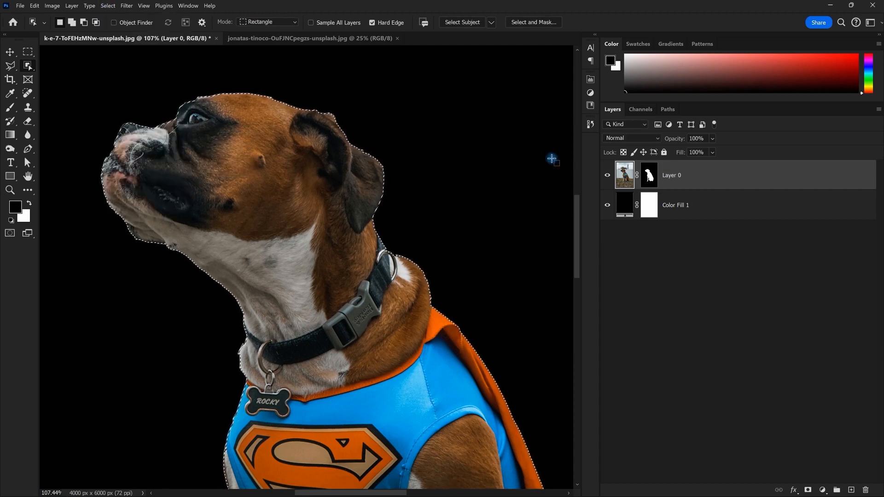
# Zoom in on the dog's head edge and target Layer 0's mask
pyautogui.scroll(6, 296, 140)
pyautogui.moveTo(302, 138); pyautogui.dragTo(308, 165)
pyautogui.scroll(4, 292, 151)
pyautogui.scroll(3, 316, 154)
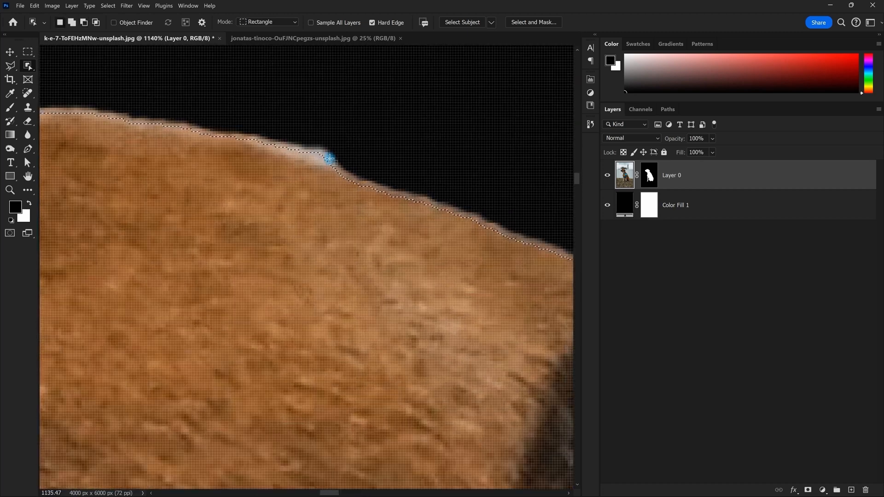
pyautogui.scroll(-3, 318, 154)
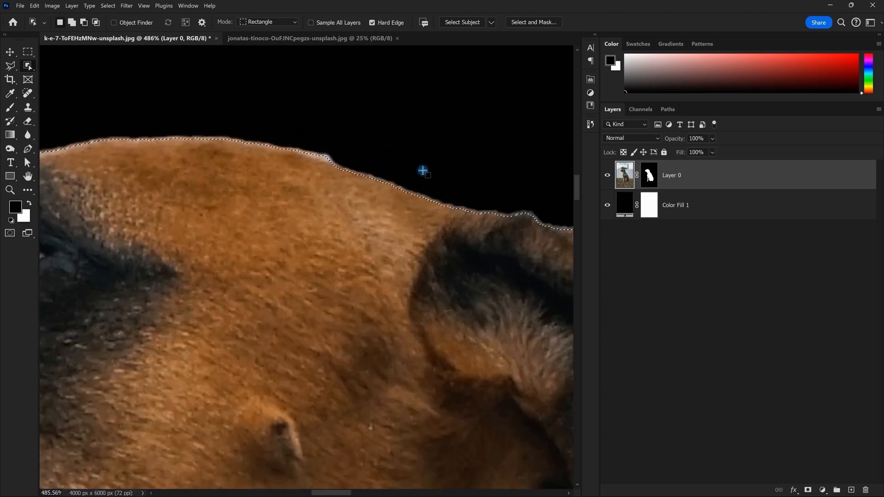
pyautogui.scroll(-5, 339, 119)
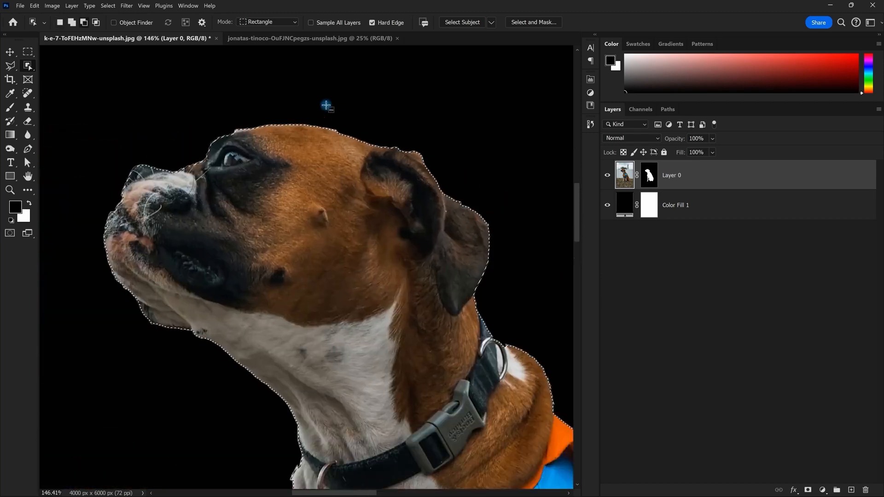
pyautogui.scroll(2, 326, 105)
pyautogui.scroll(3, 326, 105)
pyautogui.click(646, 172)
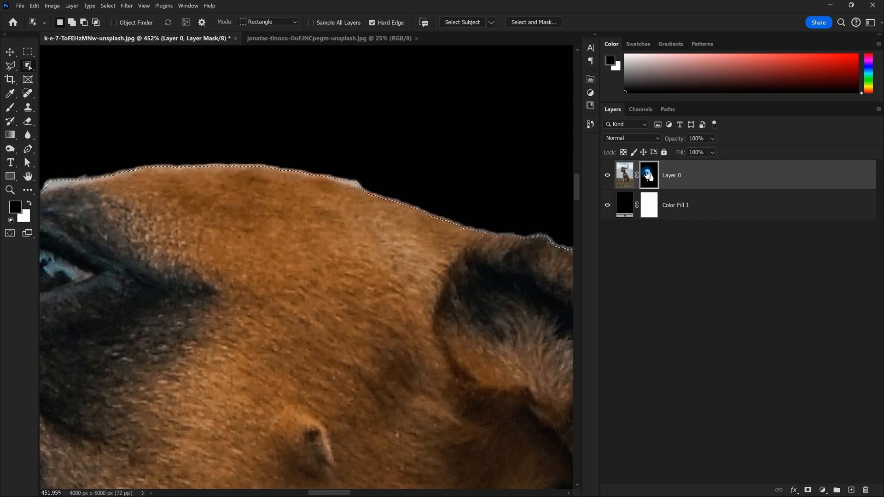
pyautogui.scroll(2, 340, 152)
# Paint a trial stroke along the head edge with a 20 px brush, then undo it
pyautogui.press('b')
pyautogui.moveTo(383, 172); pyautogui.dragTo(235, 155)
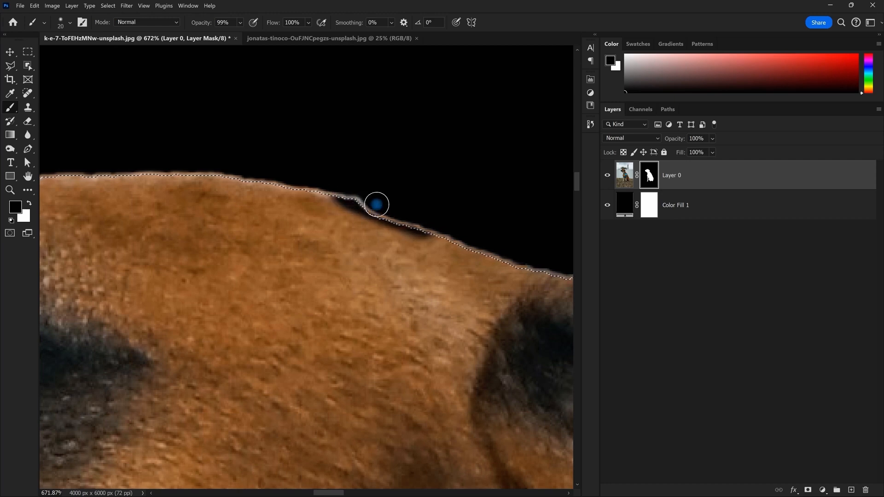
pyautogui.hotkey('ctrl', 'z')
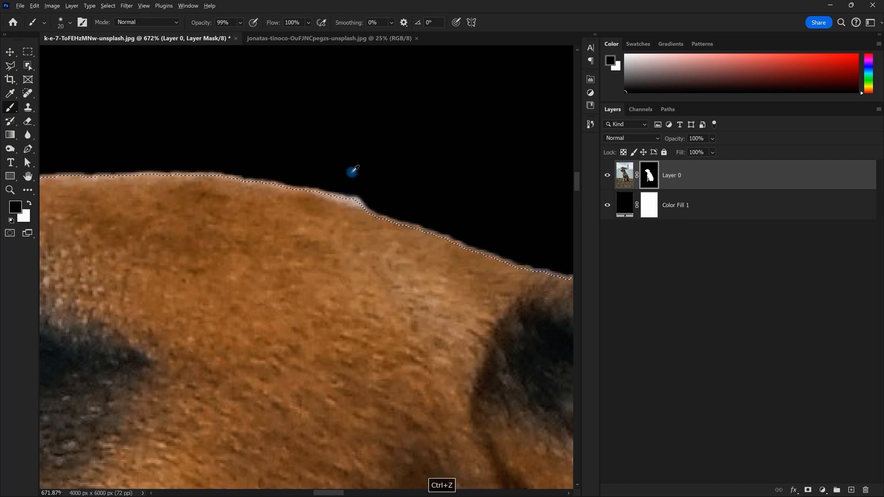
pyautogui.scroll(-3, 352, 173)
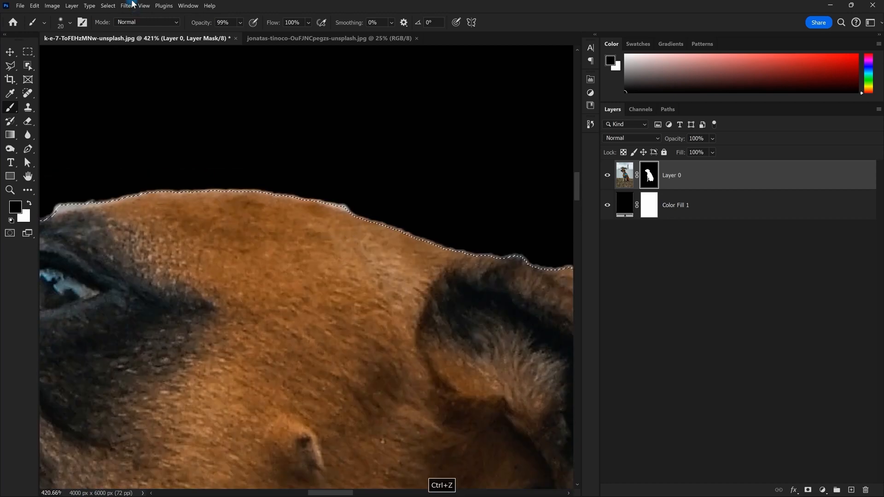
pyautogui.click(110, 6)
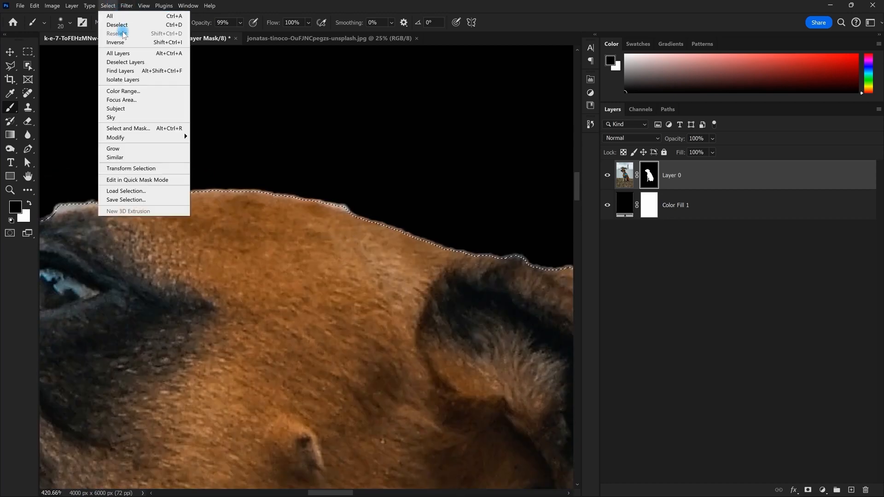
# Invert the selection to the background and re-centre the view on the dog
pyautogui.click(147, 43)
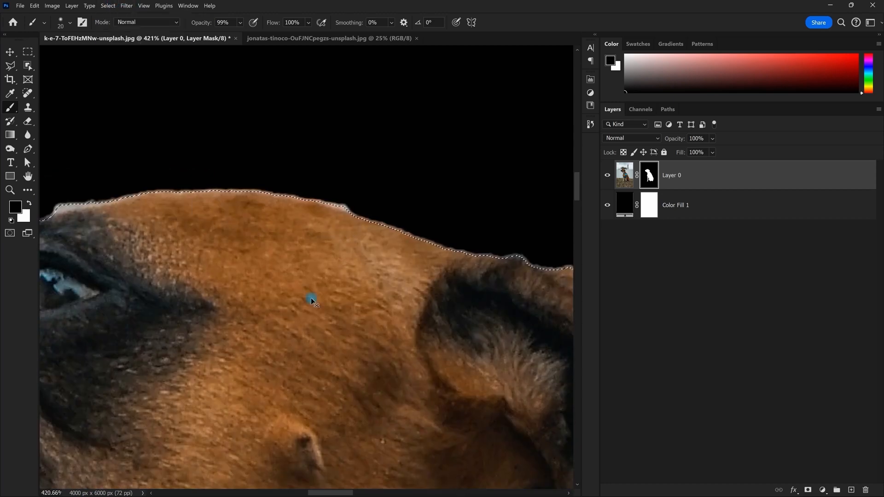
pyautogui.scroll(-10, 312, 302)
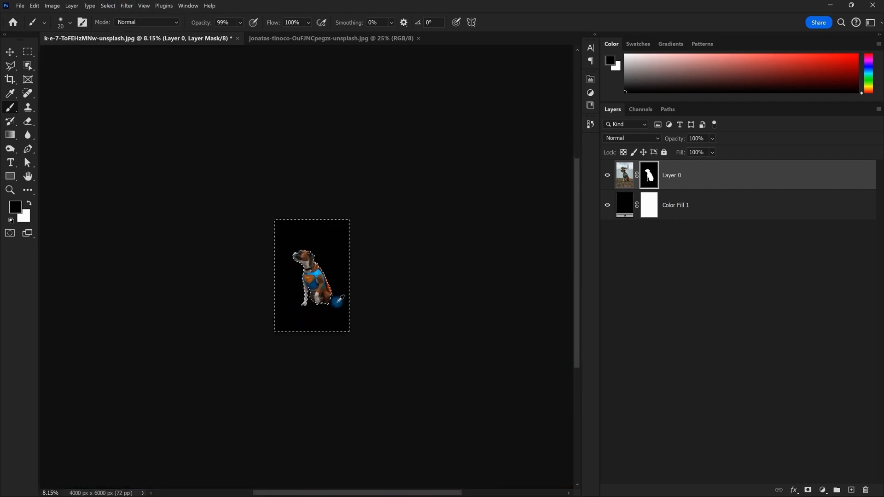
pyautogui.scroll(10, 338, 301)
pyautogui.moveTo(270, 148); pyautogui.dragTo(346, 188)
pyautogui.scroll(2, 353, 257)
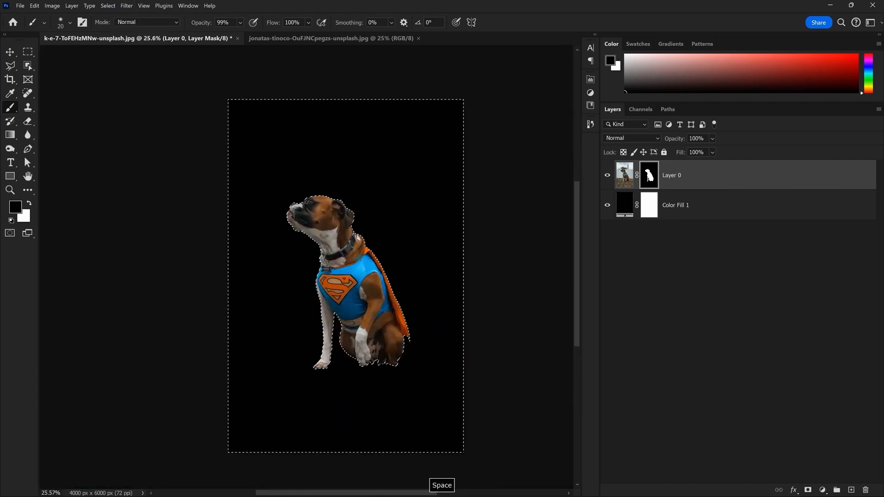
pyautogui.scroll(3, 373, 193)
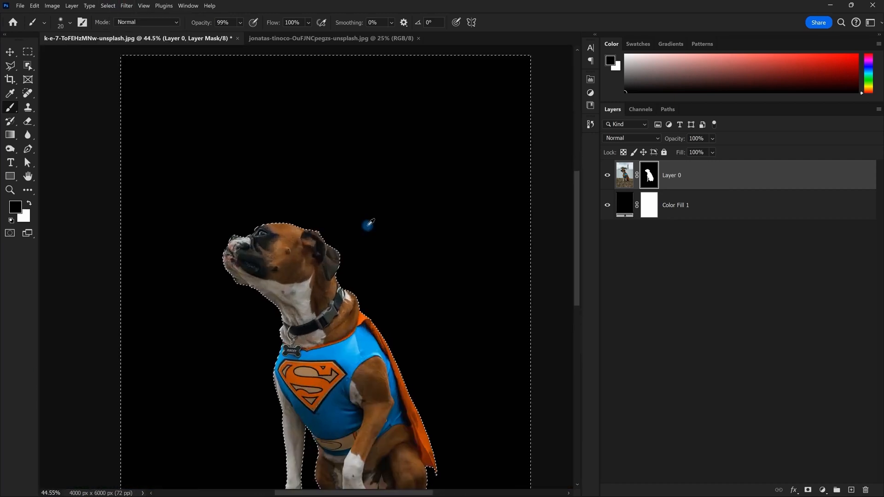
pyautogui.scroll(10, 368, 225)
# With the brush active, pan the document left to reach the head and ear edges
pyautogui.press('b')
pyautogui.scroll(-6, 382, 266)
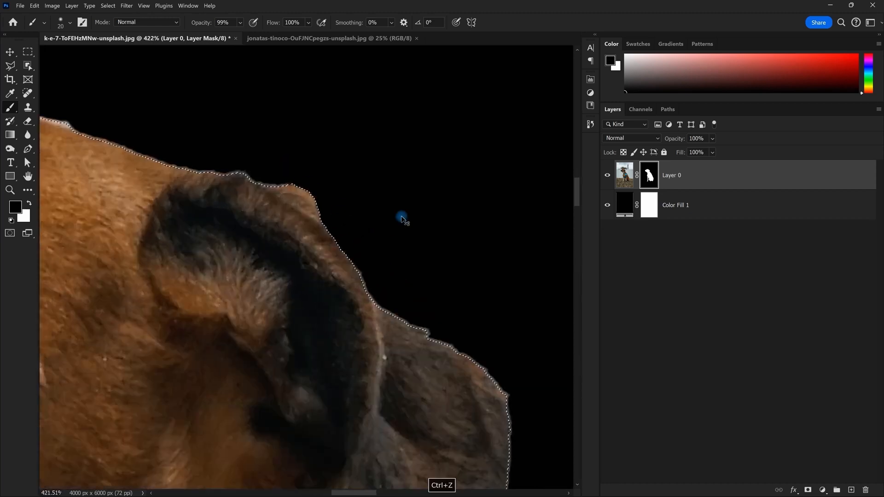
pyautogui.scroll(-5, 405, 206)
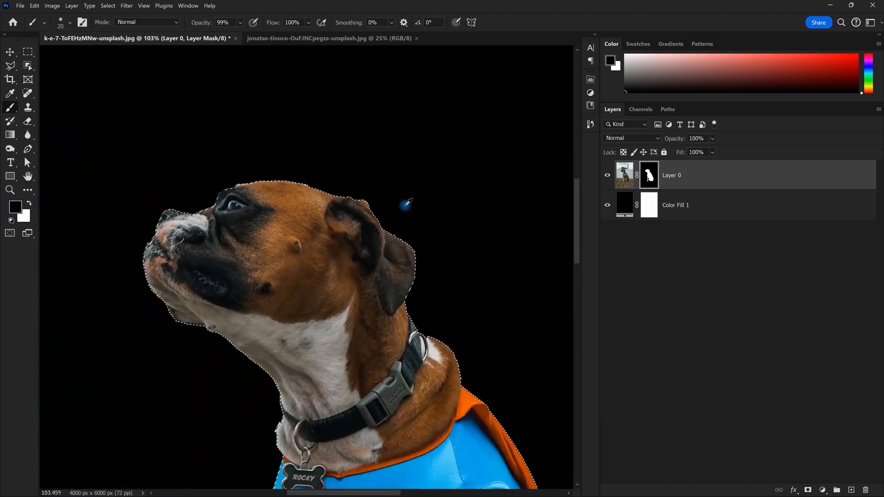
pyautogui.press('space')
pyautogui.moveTo(456, 249); pyautogui.dragTo(395, 218)
pyautogui.scroll(-3, 385, 219)
pyautogui.scroll(2, 395, 218)
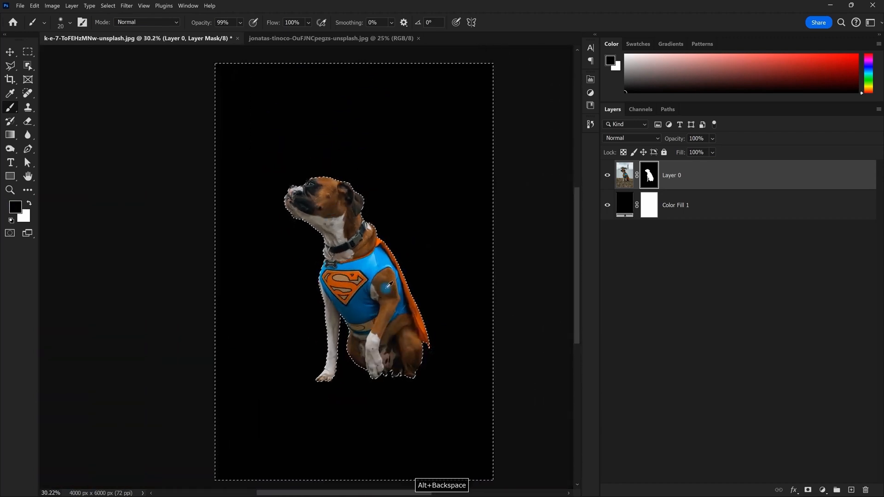
pyautogui.scroll(8, 341, 149)
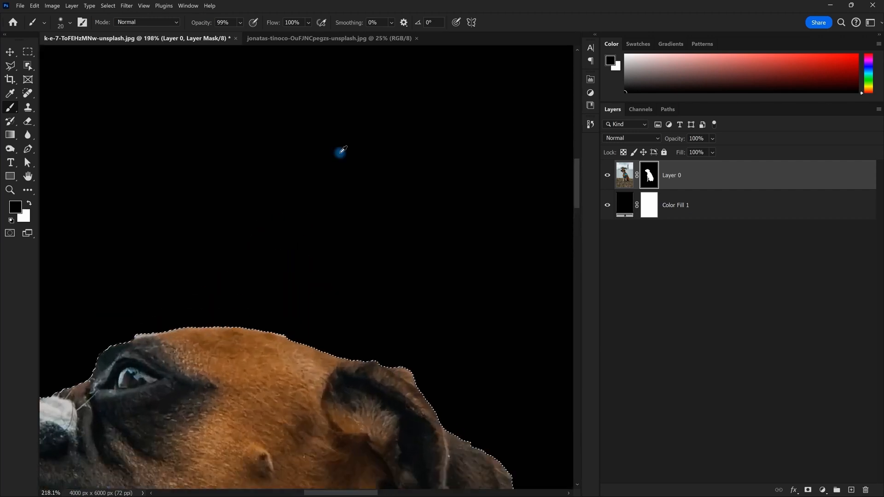
pyautogui.scroll(8, 324, 183)
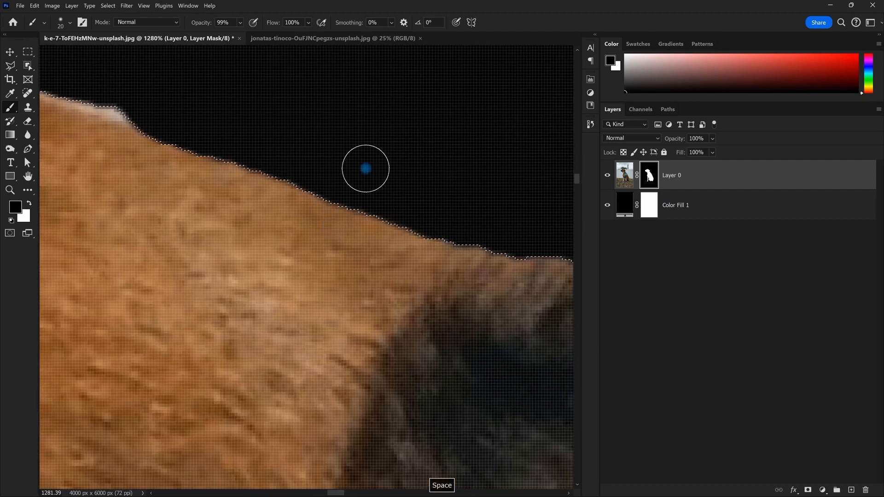
pyautogui.scroll(-10, 366, 168)
# Drop the selection, review the fur edge against black, and reload the dog's mask as a selection
pyautogui.hotkey('ctrl', 'd')
pyautogui.scroll(8, 354, 175)
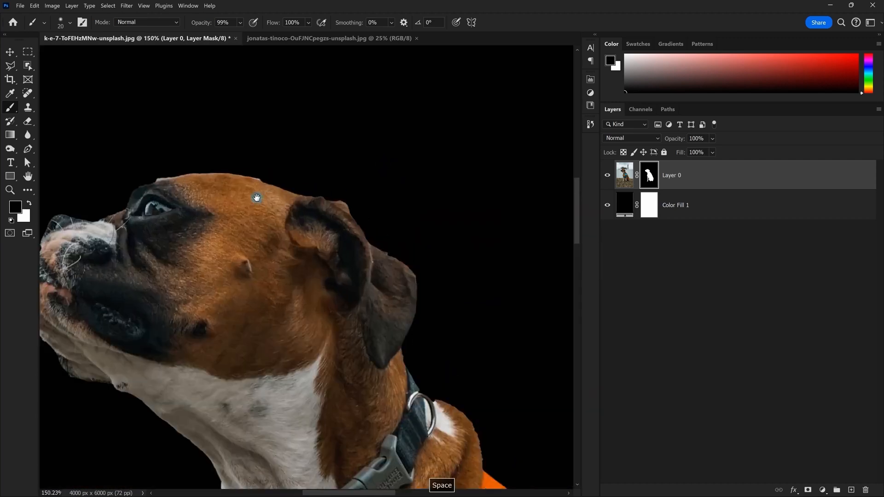
pyautogui.scroll(-6, 355, 175)
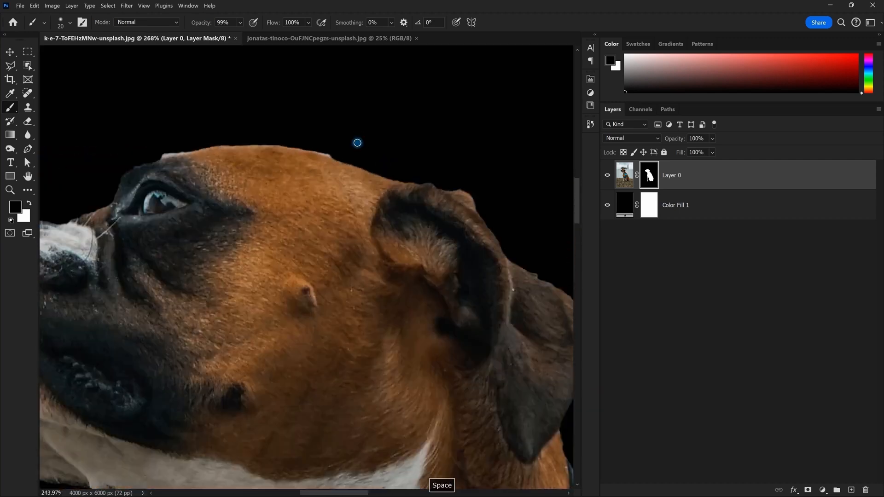
pyautogui.scroll(5, 357, 142)
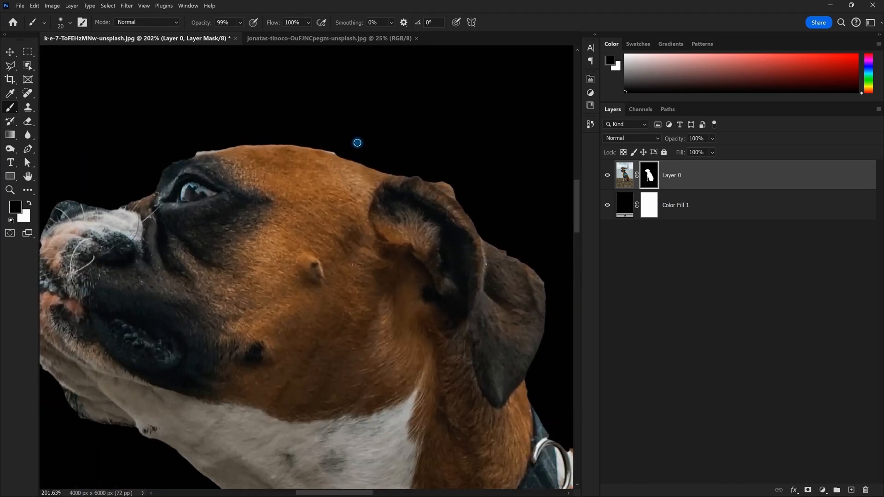
pyautogui.scroll(-3, 357, 143)
pyautogui.scroll(1, 407, 199)
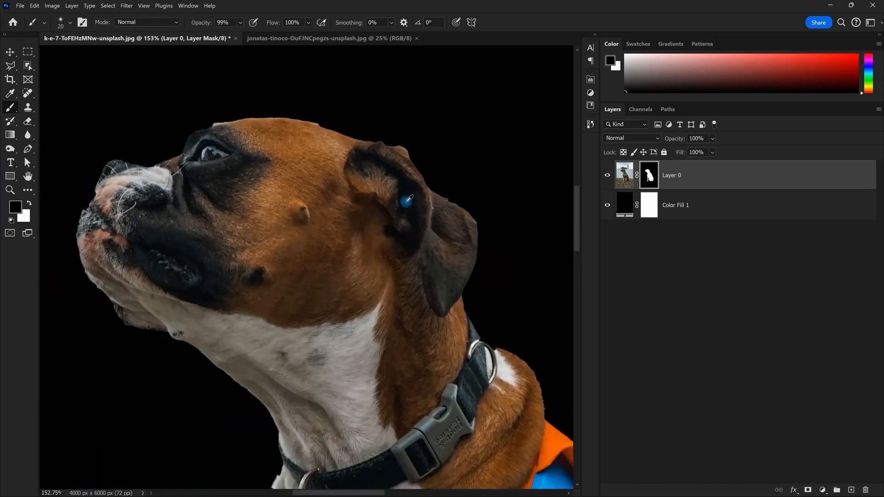
pyautogui.scroll(3, 361, 158)
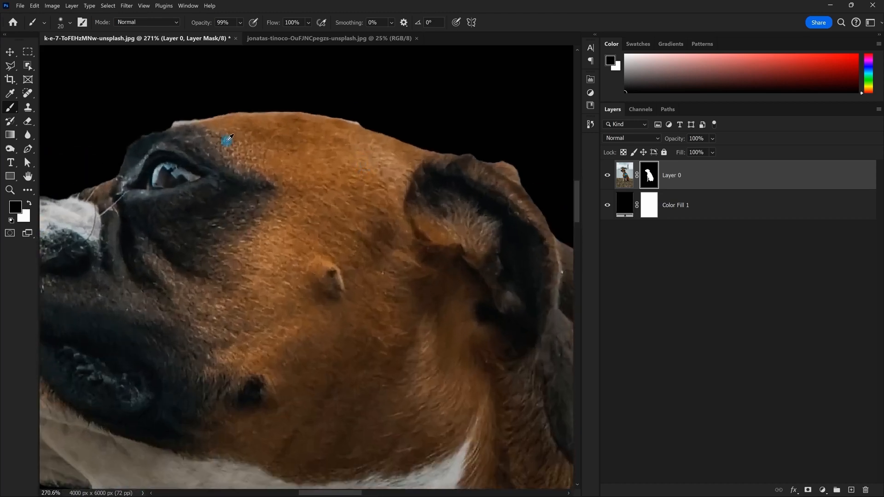
pyautogui.scroll(-3, 234, 139)
pyautogui.scroll(3, 192, 181)
pyautogui.scroll(-5, 300, 219)
pyautogui.scroll(-2, 301, 219)
pyautogui.keyDown('ctrl'); pyautogui.click(651, 178); pyautogui.keyUp('ctrl')
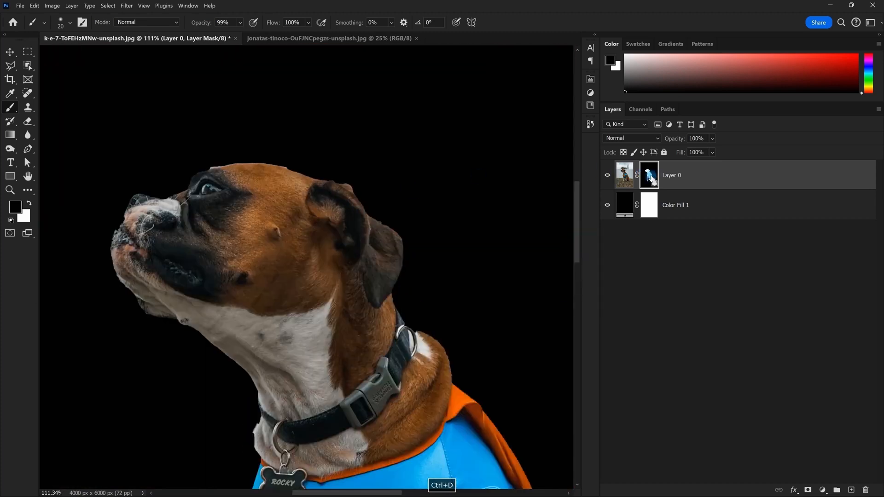
pyautogui.scroll(2, 316, 164)
pyautogui.click(108, 5)
pyautogui.moveTo(161, 140)
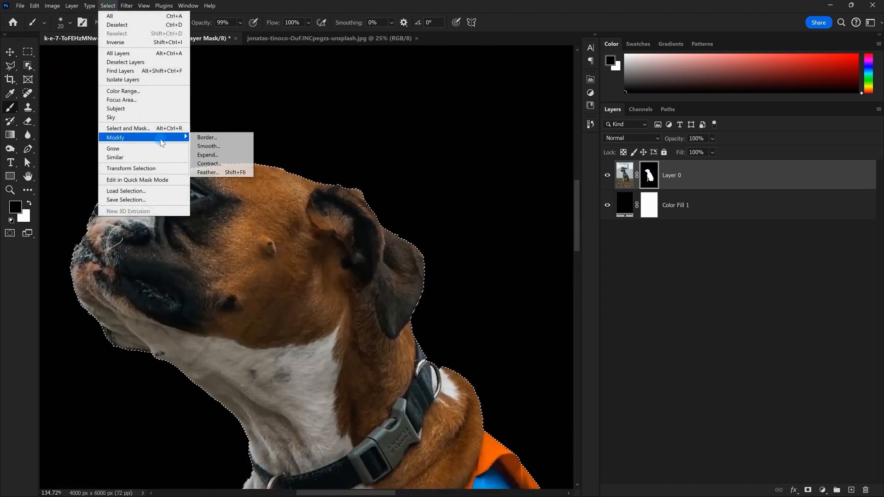
pyautogui.click(233, 155)
pyautogui.press('Return')
pyautogui.scroll(5, 235, 146)
pyautogui.hotkey('ctrl', 'shift', 'i')
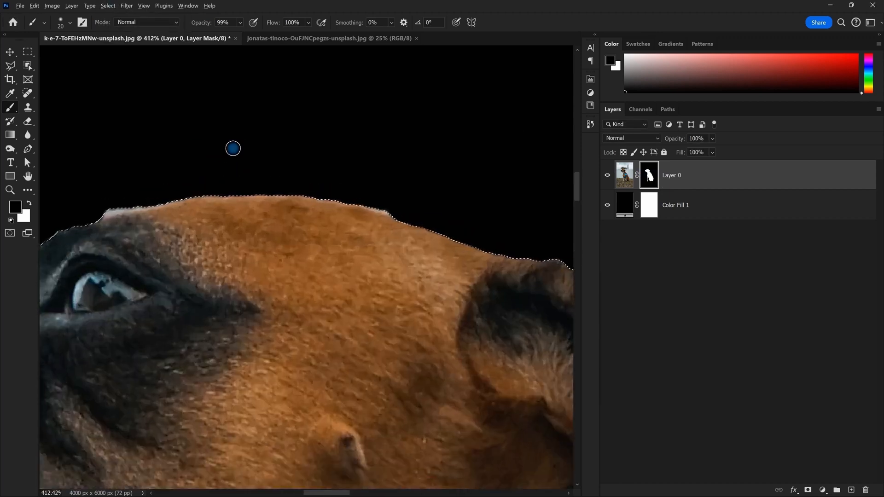
pyautogui.hotkey('ctrl', 'd')
pyautogui.scroll(-10, 410, 208)
pyautogui.moveTo(411, 207); pyautogui.dragTo(387, 131)
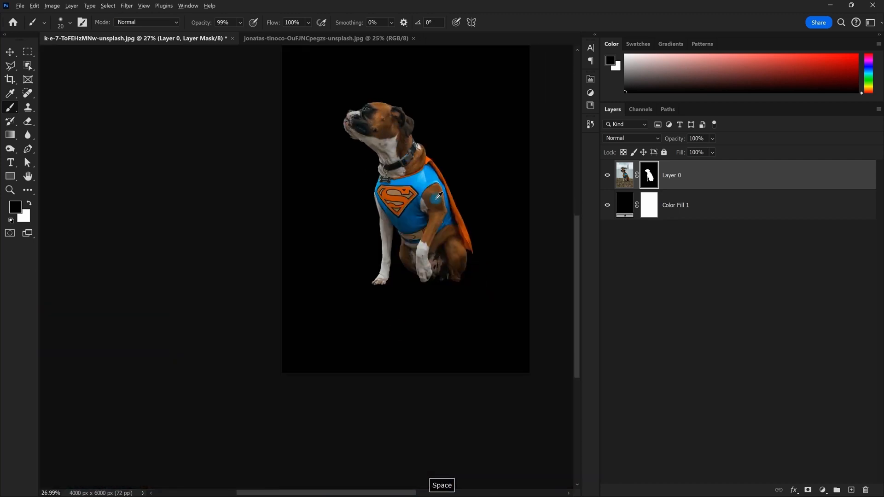
pyautogui.scroll(7, 343, 150)
pyautogui.scroll(-5, 346, 150)
pyautogui.scroll(-2, 347, 148)
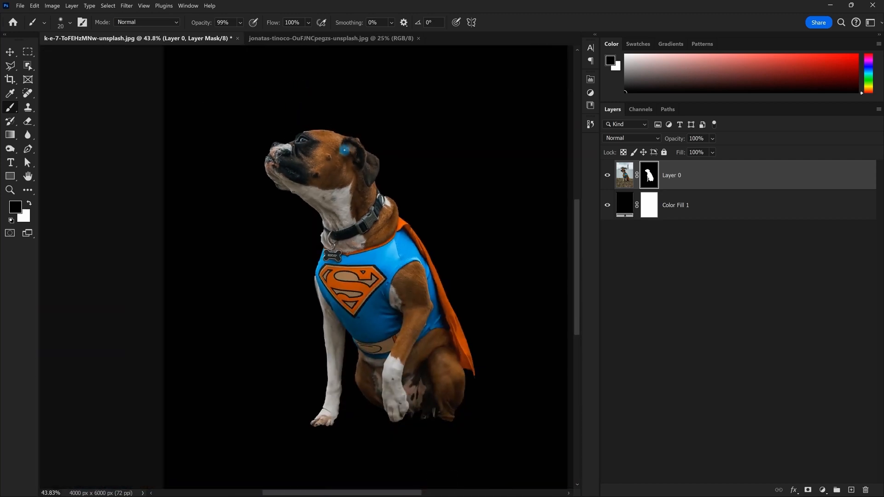
pyautogui.hotkey('ctrl', 'z')
pyautogui.hotkey('ctrl', 'z')
pyautogui.hotkey('ctrl', 'z')
pyautogui.hotkey('ctrl', 'shift', 'z')
pyautogui.hotkey('ctrl', 'z')
pyautogui.hotkey('ctrl', 'shift', 'z')
pyautogui.scroll(5, 354, 147)
pyautogui.scroll(-7, 359, 199)
pyautogui.scroll(3, 359, 194)
pyautogui.moveTo(357, 121); pyautogui.dragTo(356, 144)
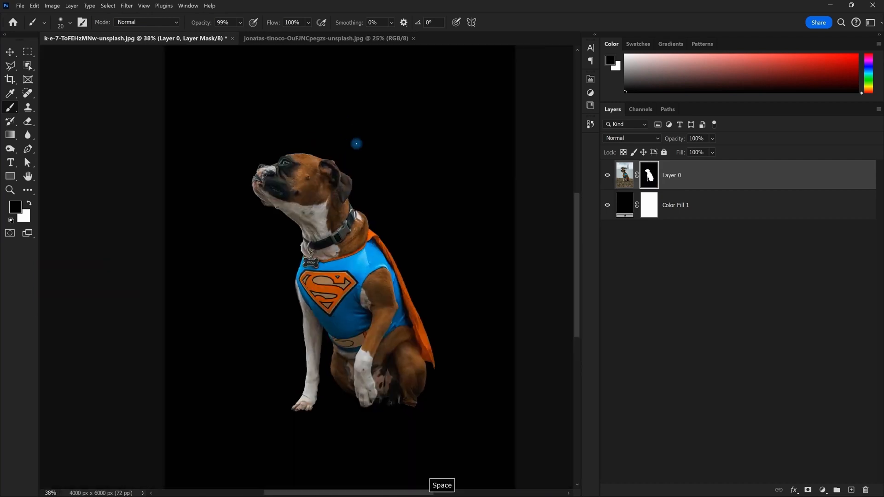
pyautogui.scroll(1, 357, 143)
pyautogui.press('w')
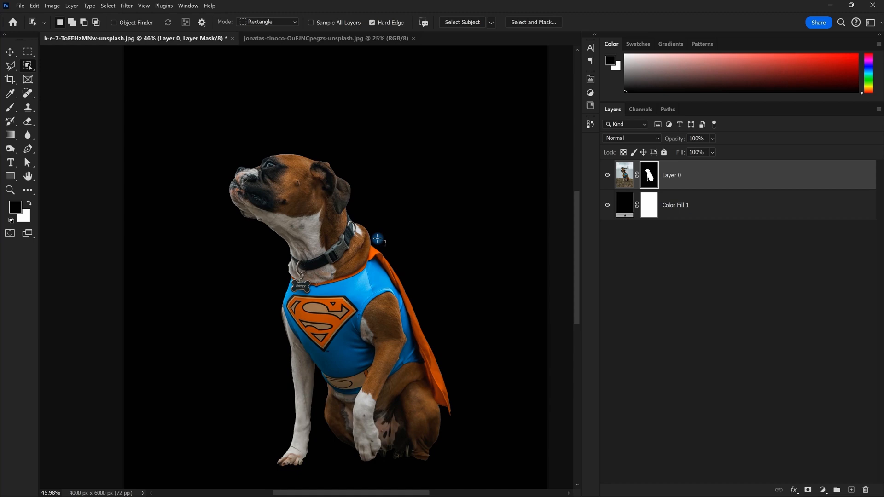
pyautogui.scroll(2, 378, 239)
pyautogui.scroll(-5, 326, 223)
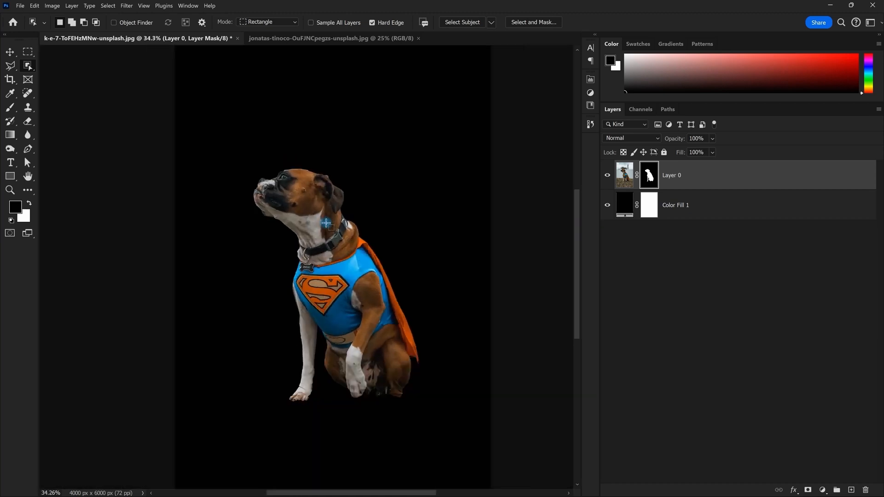
pyautogui.scroll(3, 326, 223)
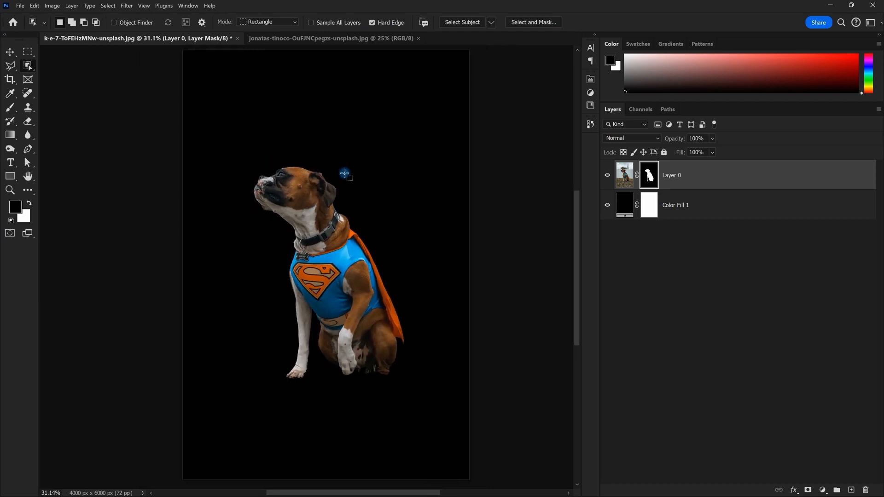
pyautogui.click(625, 177)
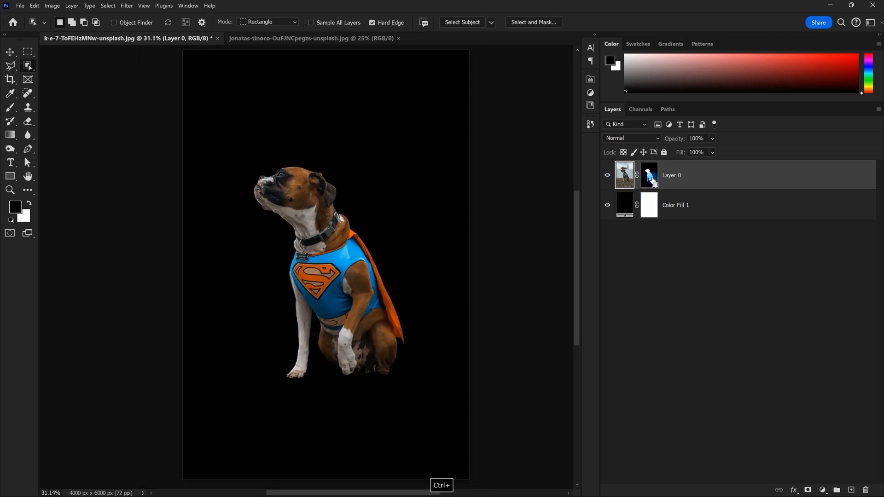
# Expand the dog selection by 10 pixels and add a new empty Layer 1
pyautogui.scroll(-1, 349, 215)
pyautogui.moveTo(352, 207); pyautogui.dragTo(347, 204)
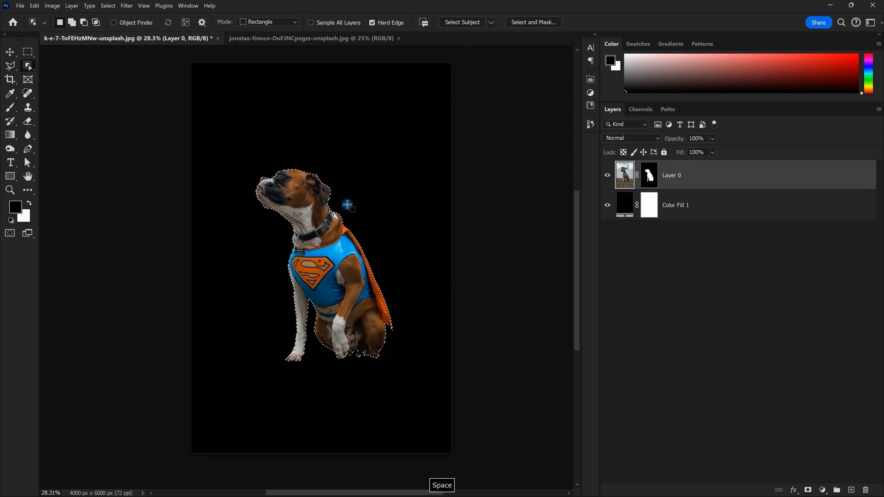
pyautogui.click(107, 5)
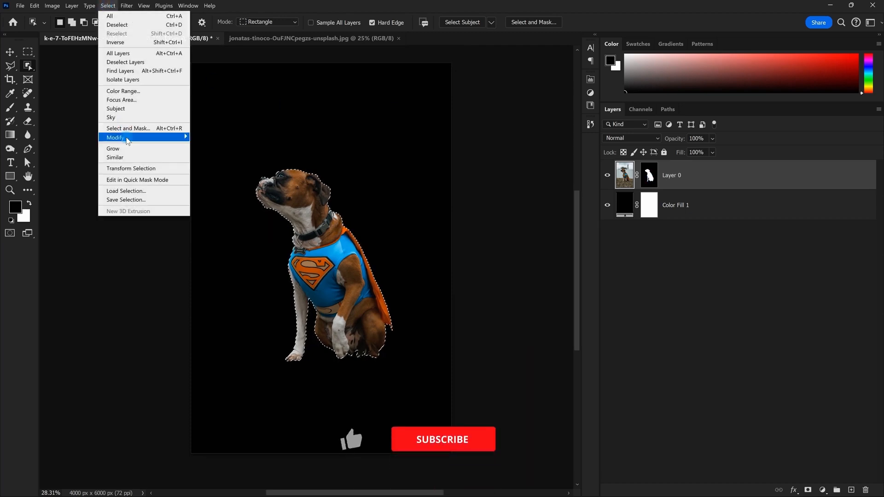
pyautogui.moveTo(152, 138)
pyautogui.click(214, 157)
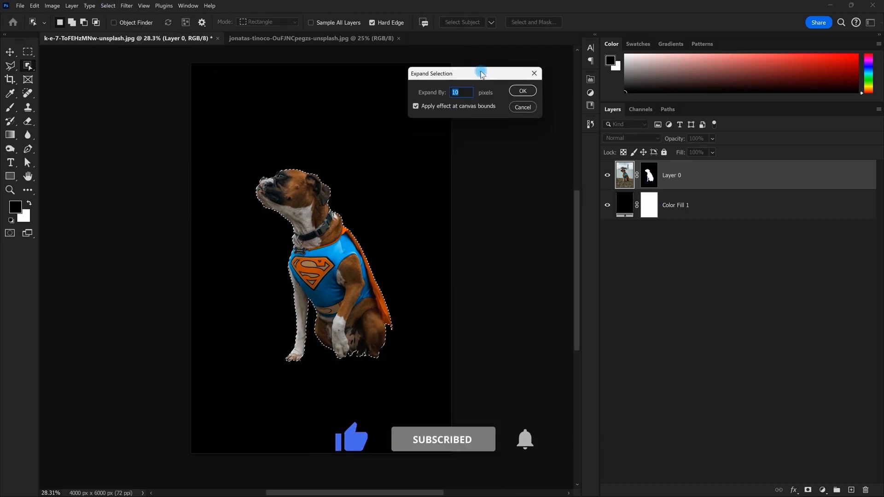
pyautogui.click(521, 91)
pyautogui.scroll(6, 303, 226)
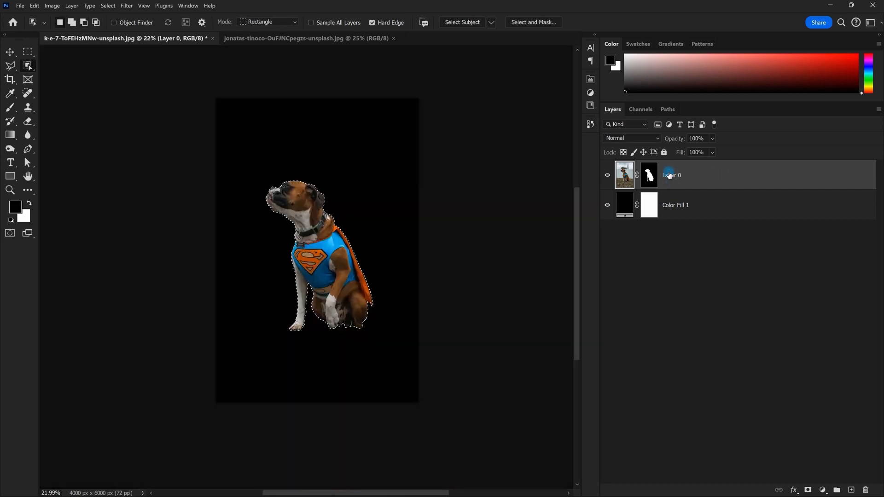
pyautogui.click(850, 487)
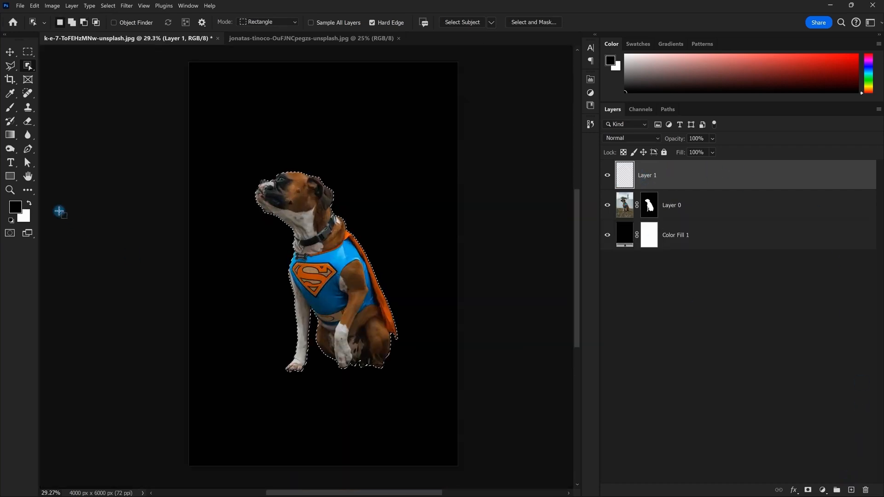
# Fill the expanded selection with white on Layer 1, deselect, and move it below Layer 0
pyautogui.click(33, 203)
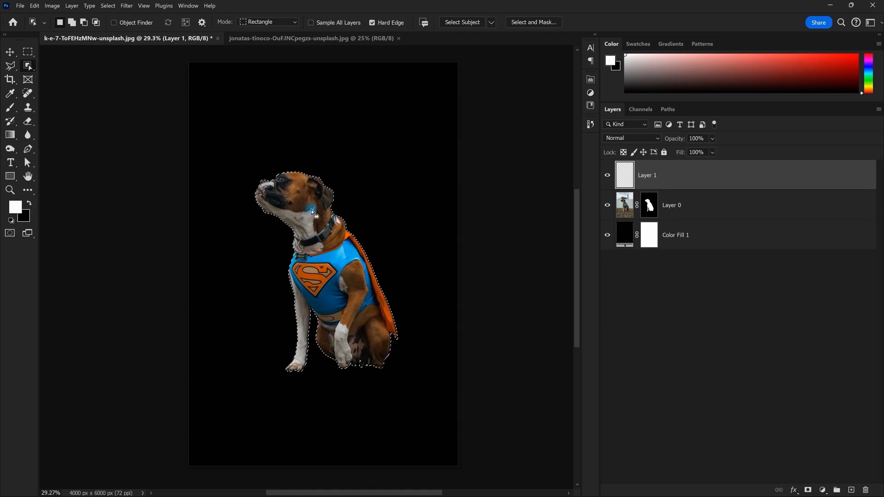
pyautogui.hotkey('alt', 'BackSpace')
pyautogui.hotkey('ctrl', 'd')
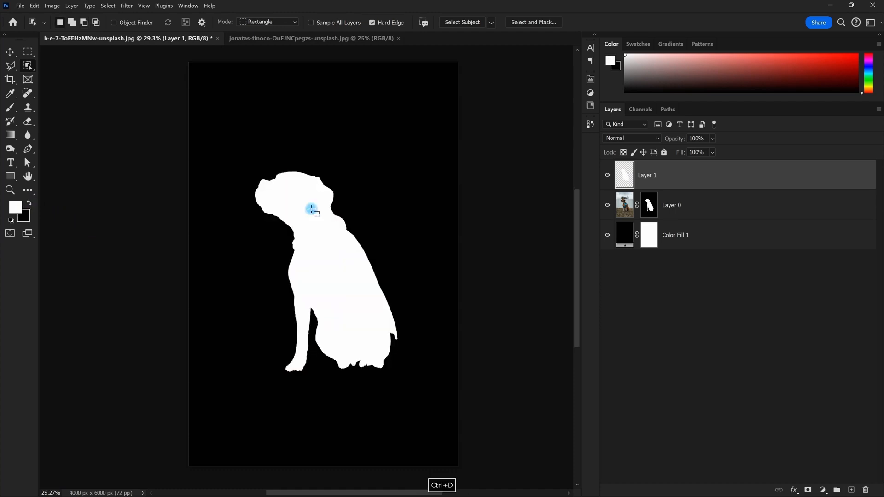
pyautogui.moveTo(665, 183); pyautogui.dragTo(669, 216)
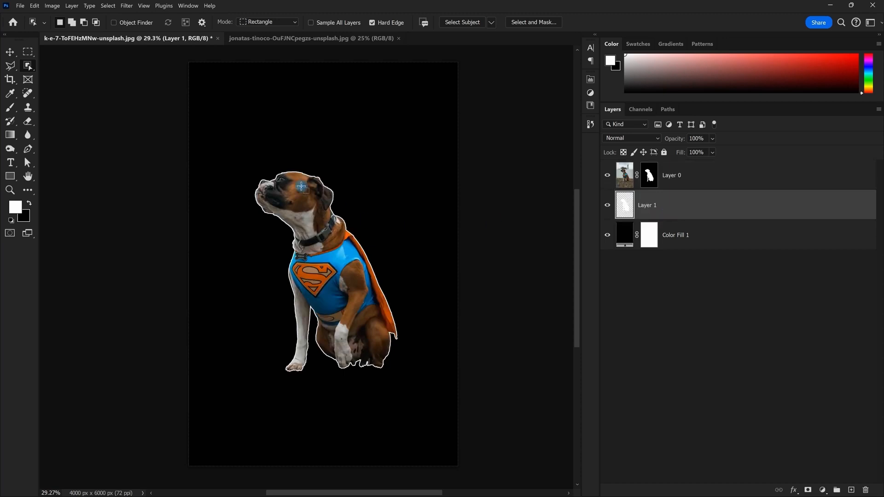
# Browse the layer effects list and close it without applying any effect
pyautogui.press('v')
pyautogui.scroll(5, 303, 178)
pyautogui.scroll(-9, 304, 176)
pyautogui.scroll(6, 304, 176)
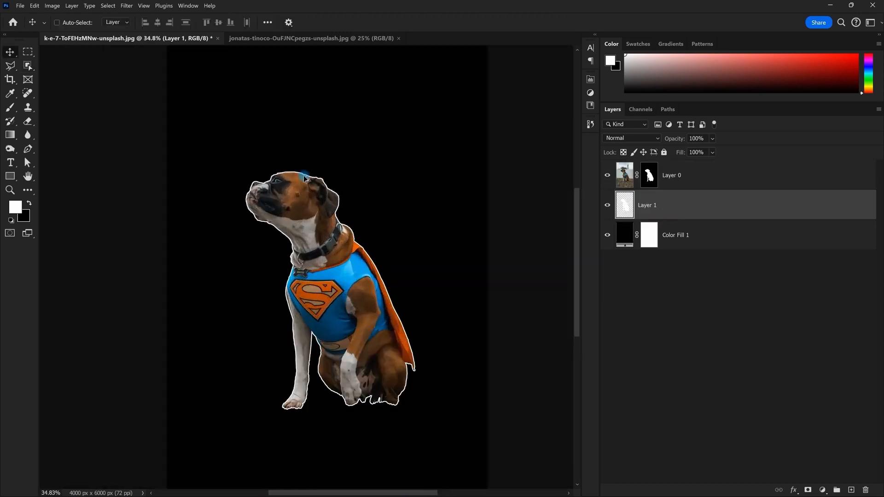
pyautogui.scroll(3, 304, 178)
pyautogui.scroll(-2, 297, 194)
pyautogui.scroll(1, 294, 198)
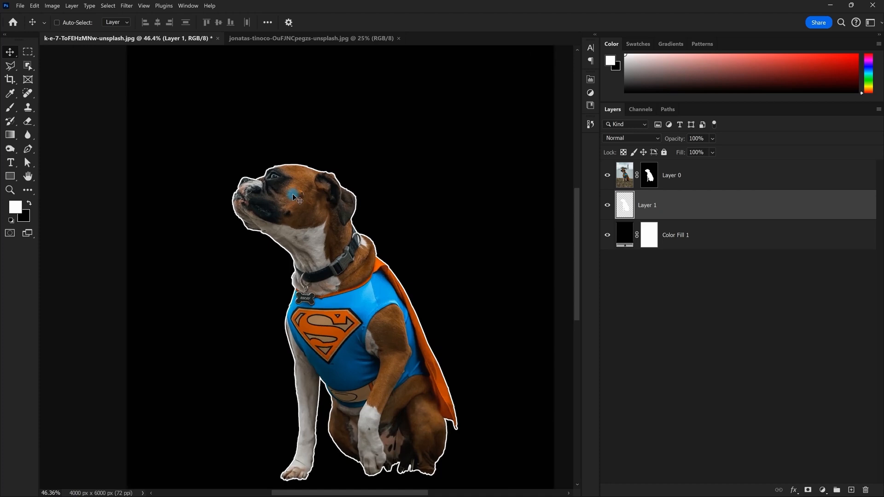
pyautogui.click(794, 490)
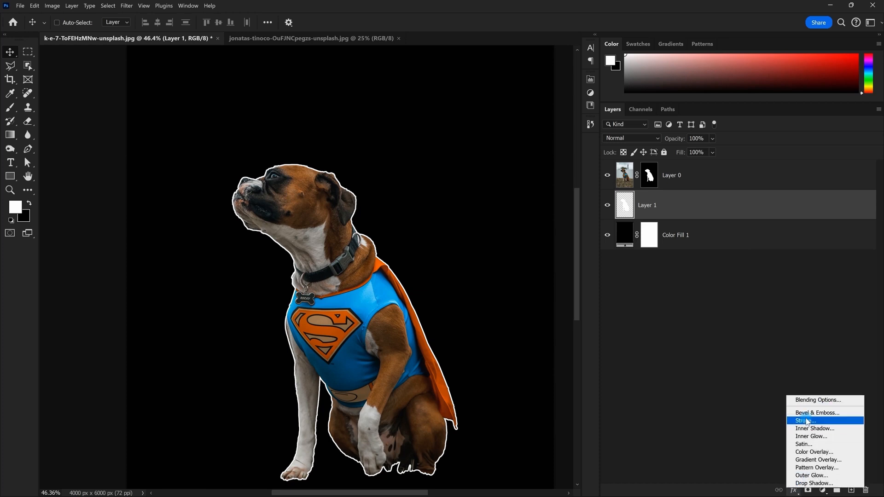
pyautogui.press('Escape')
pyautogui.scroll(-2, 330, 221)
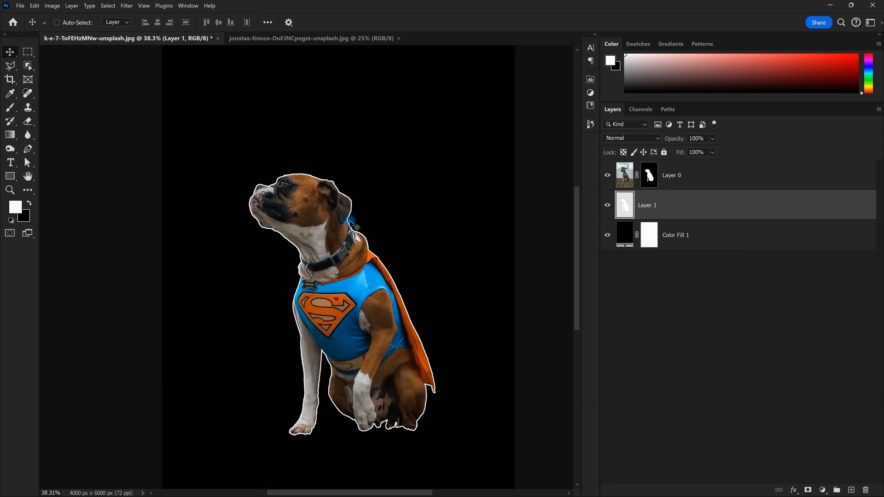
# Move the white silhouette above the dog and back behind it, then select Layer 0
pyautogui.hotkey('ctrl', ']')
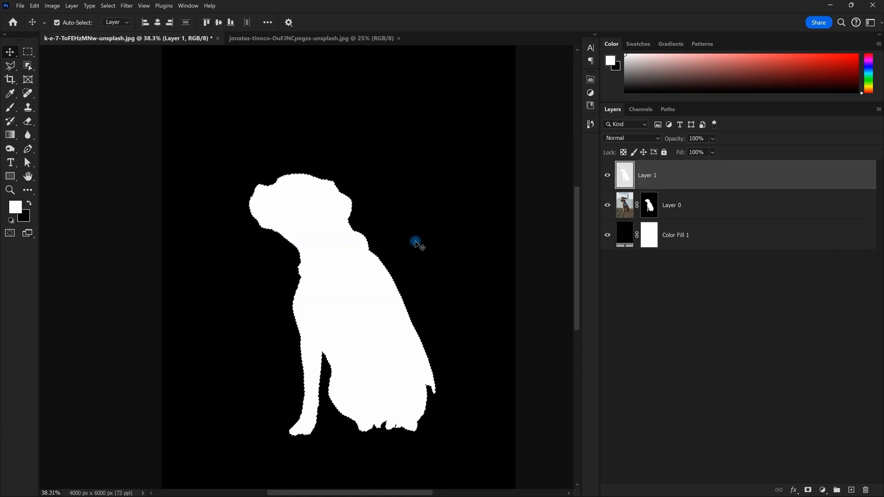
pyautogui.hotkey('ctrl', '[')
pyautogui.scroll(-2, 364, 191)
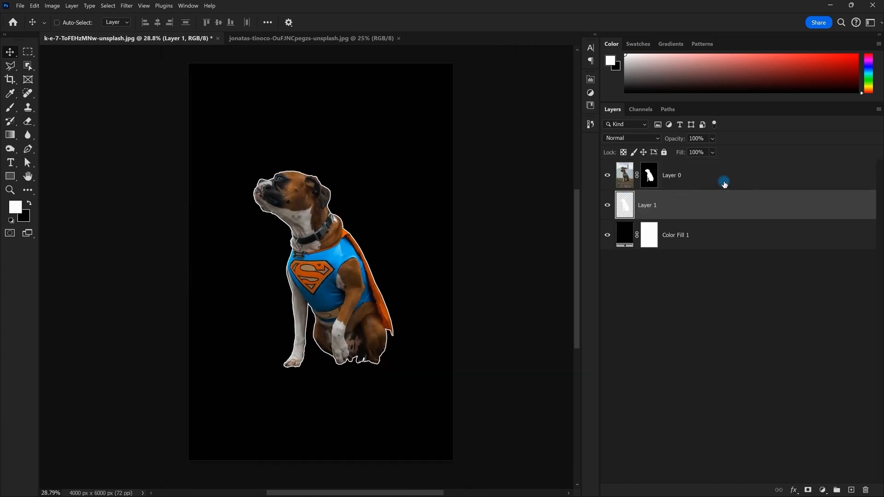
pyautogui.click(724, 184)
pyautogui.scroll(-1, 319, 178)
# Add a 'SUPER -MAN' title in capitals as a text layer above the dog
pyautogui.click(8, 162)
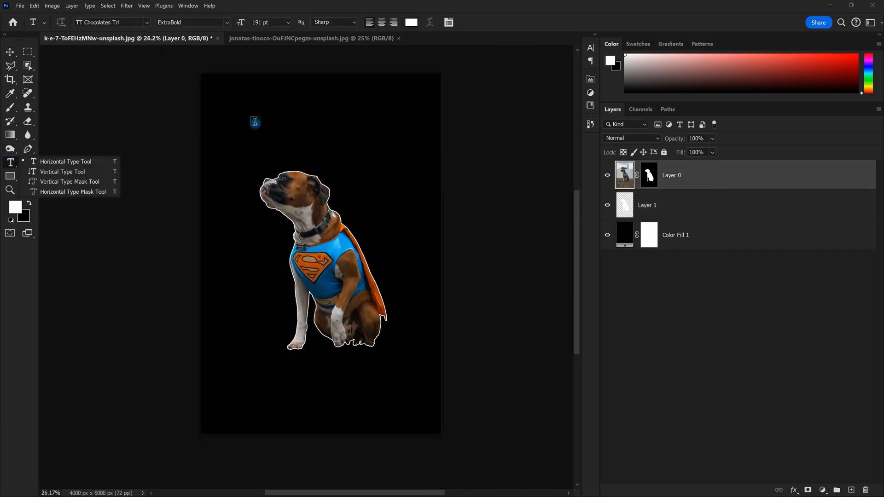
pyautogui.click(254, 122)
pyautogui.press('Escape')
pyautogui.click(308, 123)
pyautogui.hotkey('ctrl', 'a')
pyautogui.press('capslock')
pyautogui.write('SUPER MAN')
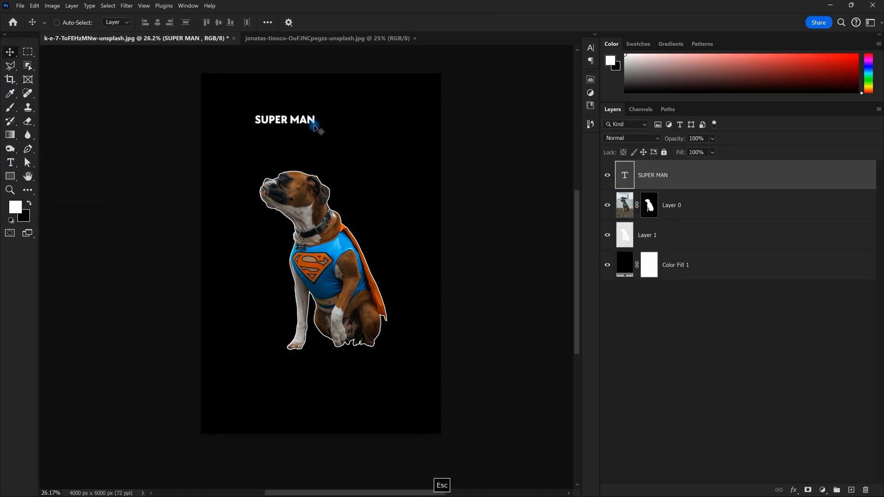
pyautogui.hotkey('ctrl', 'z')
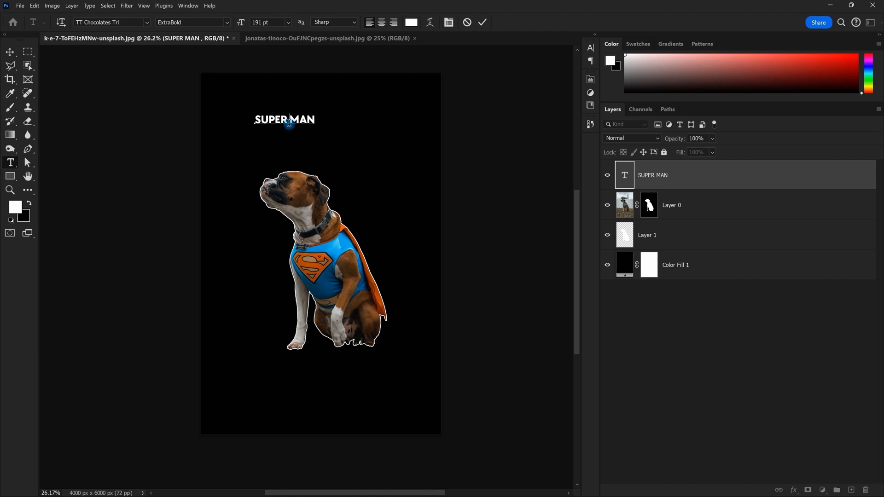
pyautogui.press('Escape')
# Move the title right, scale it up about 221%, and select its letter outlines
pyautogui.press('v')
pyautogui.scroll(-2, 291, 127)
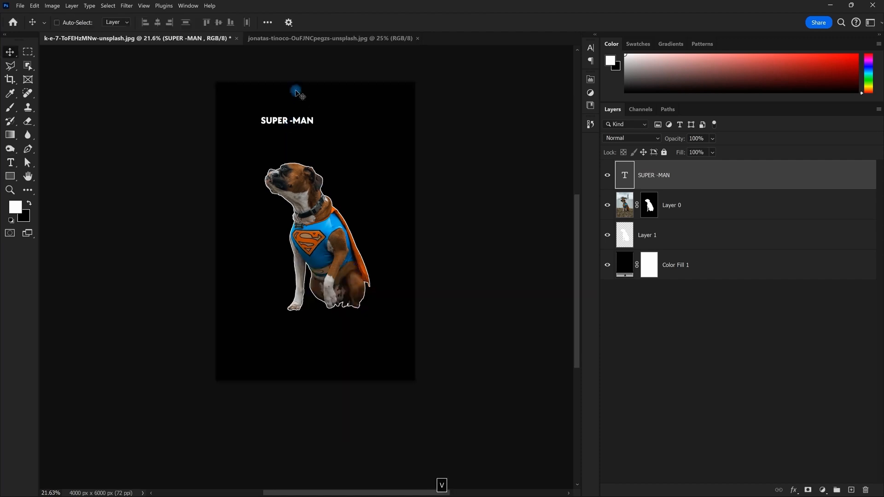
pyautogui.moveTo(314, 118); pyautogui.dragTo(367, 130)
pyautogui.hotkey('ctrl', 't')
pyautogui.press('Return')
pyautogui.scroll(1, 359, 160)
pyautogui.scroll(1, 360, 161)
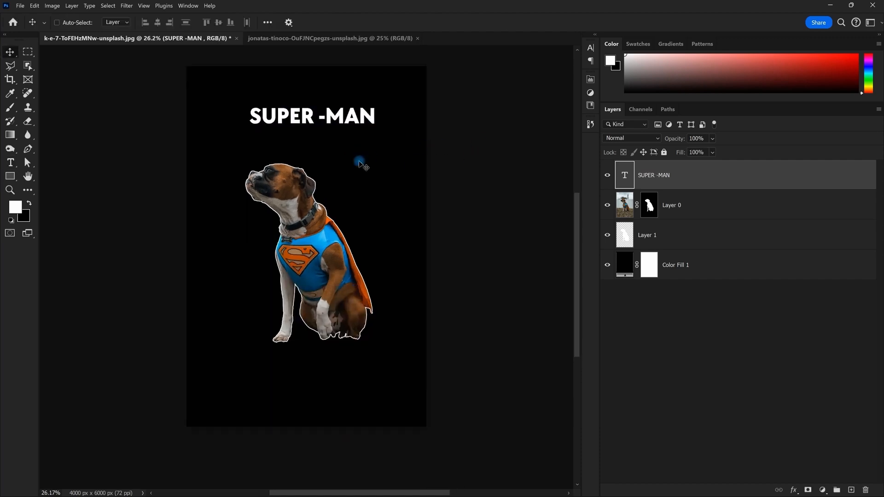
pyautogui.keyDown('ctrl'); pyautogui.click(625, 177); pyautogui.keyUp('ctrl')
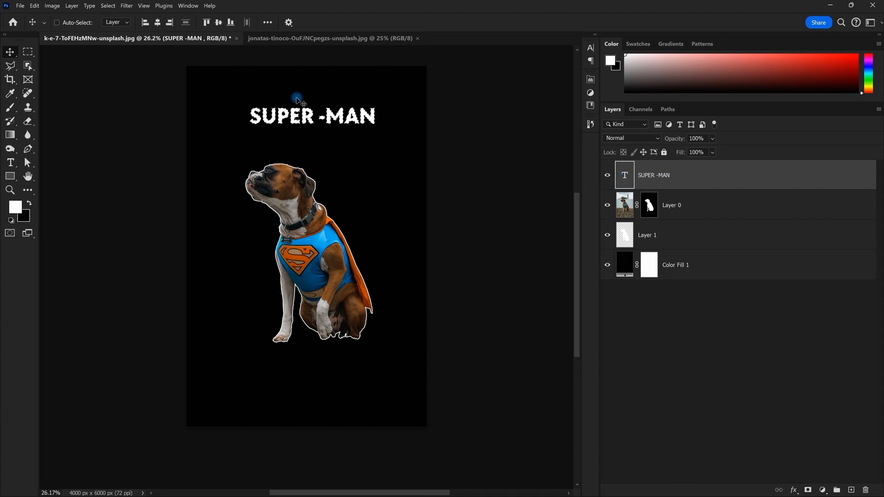
pyautogui.scroll(9, 296, 91)
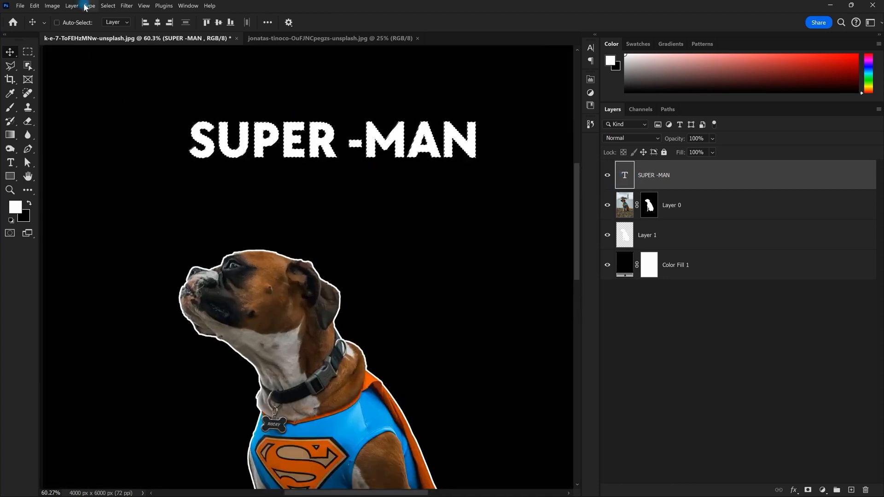
# Expand the title's letter selection outward
pyautogui.click(108, 5)
pyautogui.moveTo(138, 137)
pyautogui.click(230, 159)
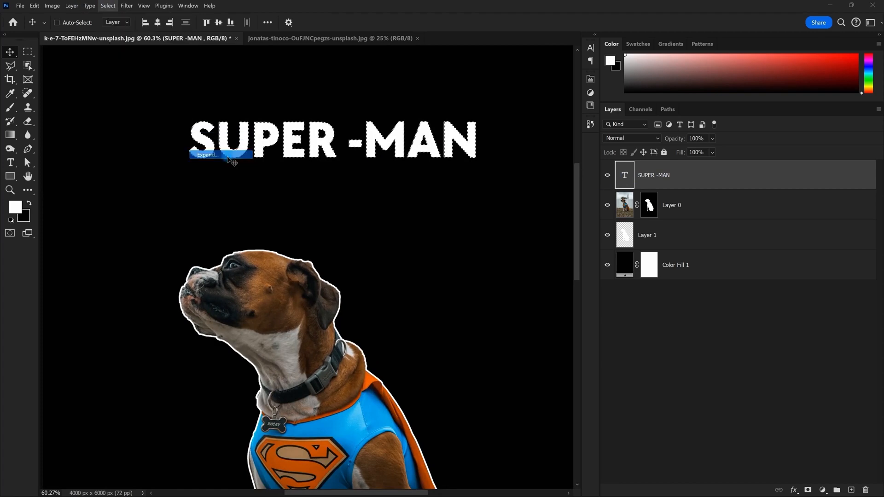
pyautogui.click(519, 92)
pyautogui.scroll(-5, 352, 174)
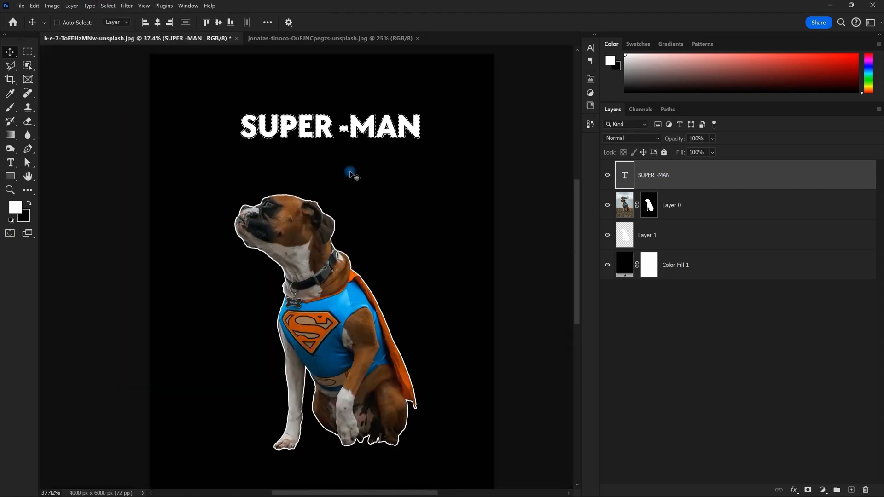
# Fill the expanded selection with the shield's orange on a new layer beneath the text
pyautogui.press('i')
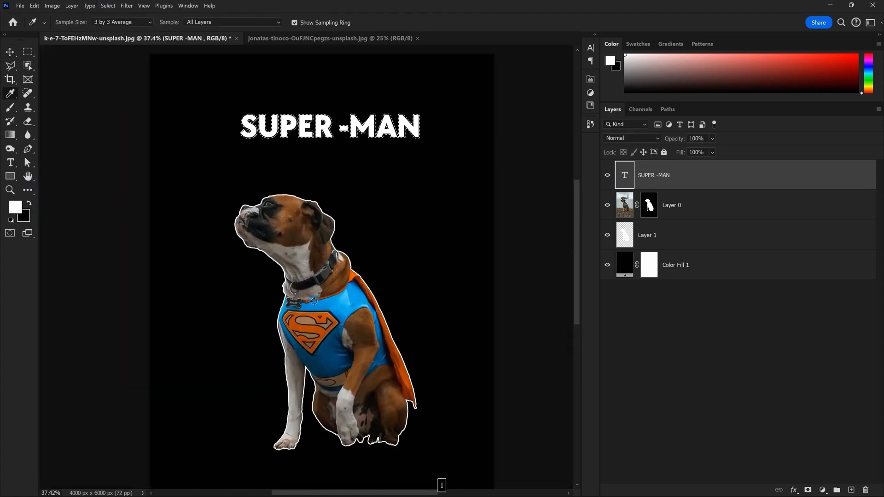
pyautogui.click(321, 333)
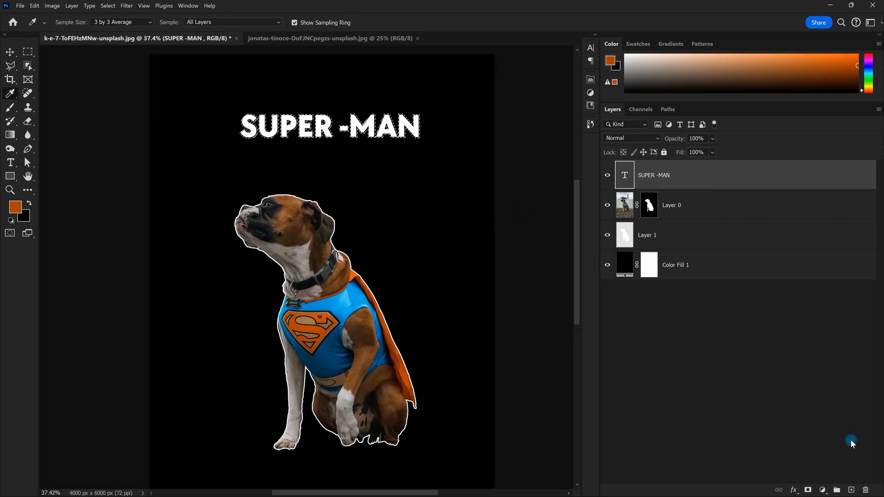
pyautogui.click(851, 489)
pyautogui.moveTo(671, 180); pyautogui.dragTo(673, 204)
pyautogui.hotkey('alt', 'BackSpace')
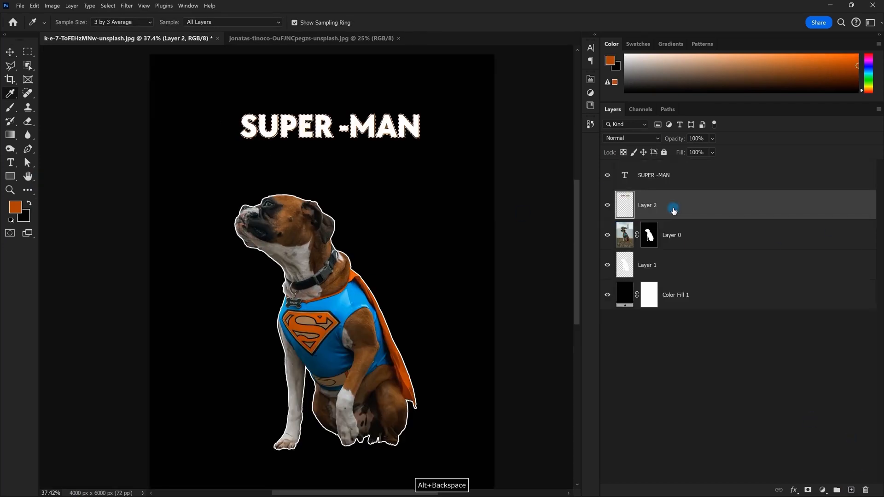
pyautogui.hotkey('ctrl', 'd')
# Refill the outline with blue sampled from the dog's vest and deselect
pyautogui.scroll(6, 364, 117)
pyautogui.scroll(-9, 364, 117)
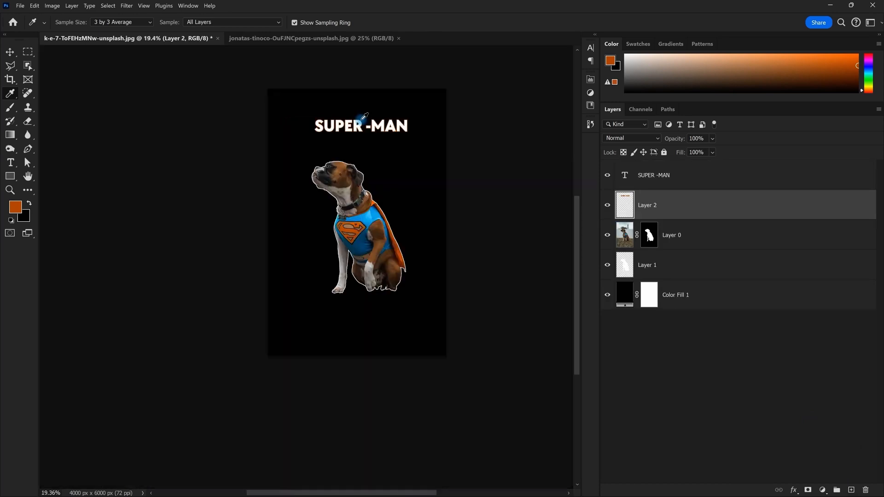
pyautogui.scroll(4, 364, 117)
pyautogui.scroll(2, 364, 117)
pyautogui.scroll(-4, 364, 117)
pyautogui.scroll(4, 364, 117)
pyautogui.scroll(-3, 364, 118)
pyautogui.scroll(2, 364, 117)
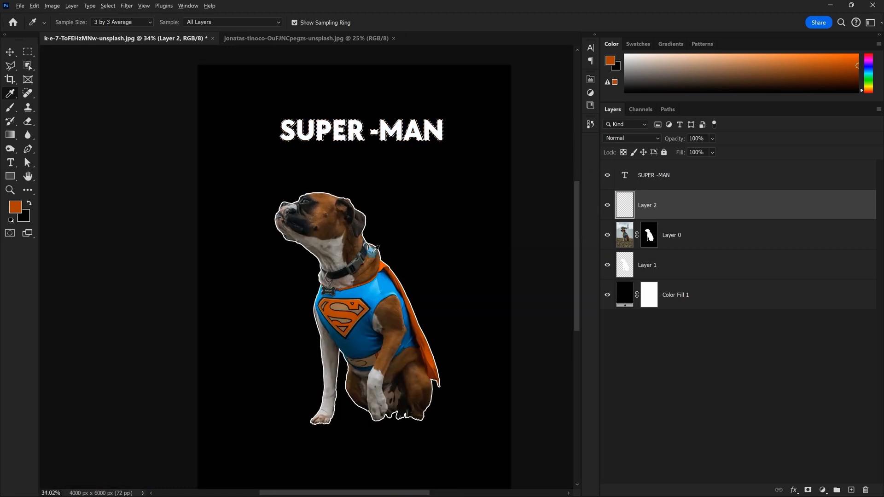
pyautogui.scroll(2, 372, 256)
pyautogui.keyDown('alt'); pyautogui.click(387, 293); pyautogui.keyUp('alt')
pyautogui.scroll(-1, 387, 294)
pyautogui.keyDown('alt'); pyautogui.click(387, 293); pyautogui.keyUp('alt')
pyautogui.scroll(-2, 386, 281)
pyautogui.press('x')
pyautogui.hotkey('alt', 'BackSpace')
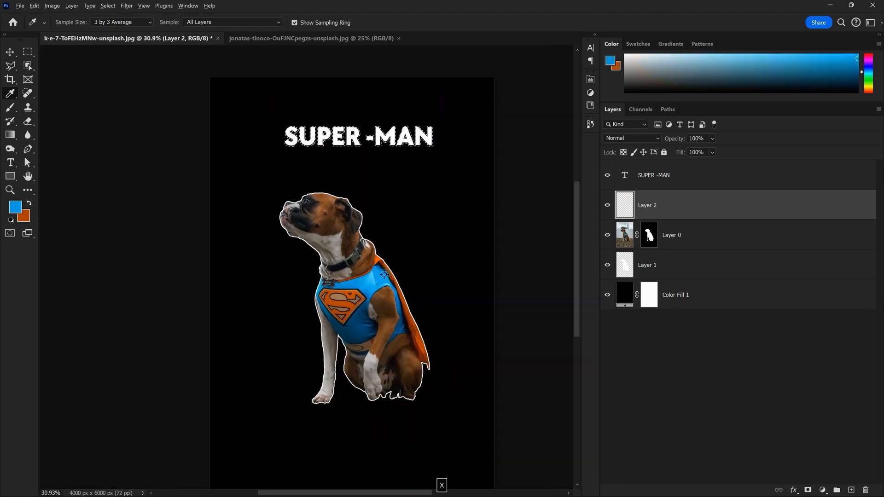
pyautogui.hotkey('ctrl', 'd')
pyautogui.scroll(-3, 363, 178)
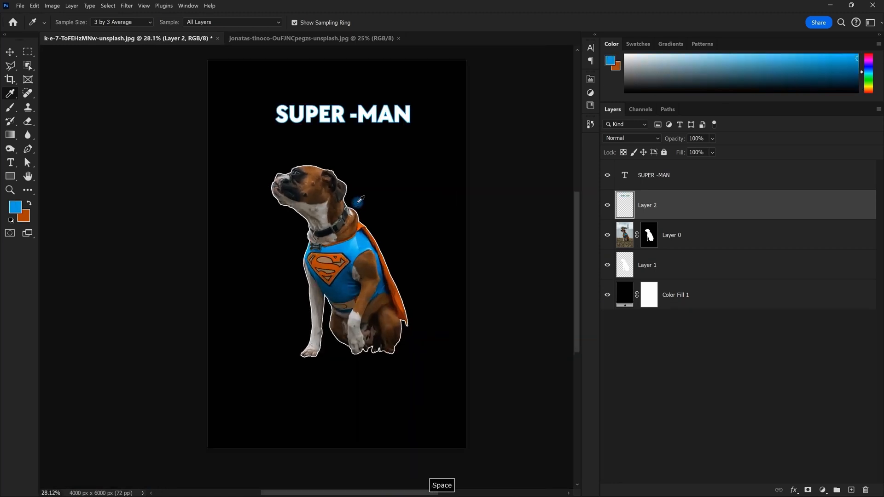
pyautogui.scroll(2, 373, 178)
pyautogui.moveTo(373, 178); pyautogui.dragTo(370, 178)
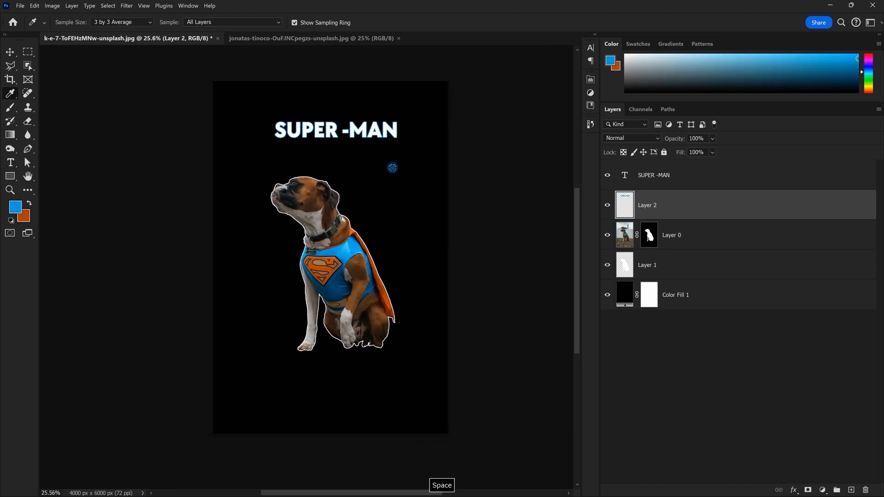
pyautogui.press('capslock')
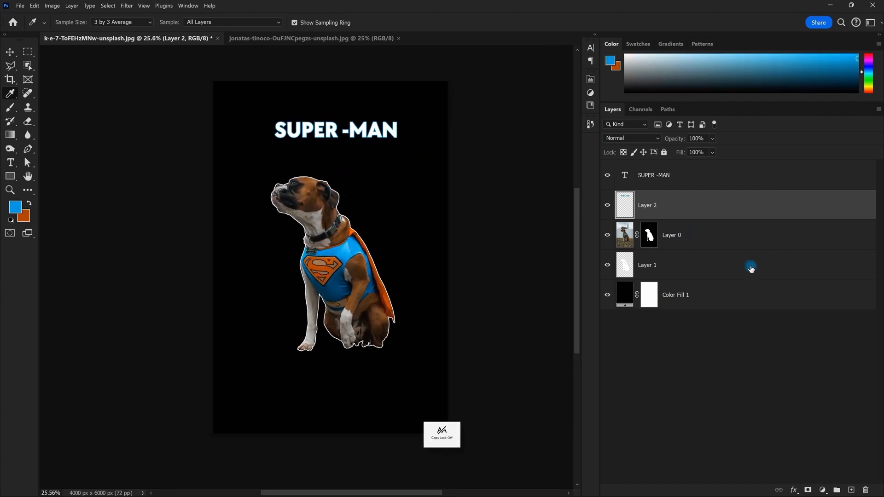
pyautogui.click(705, 238)
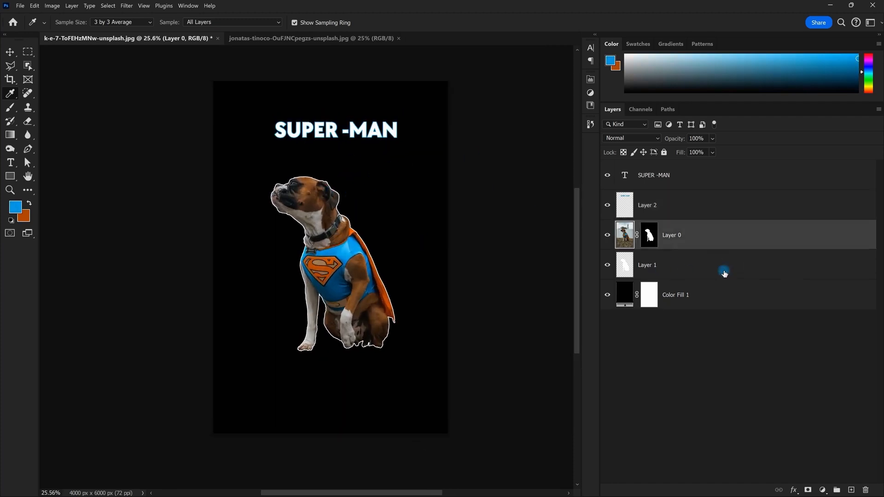
# Scale both dog layers to about 189% and move them lower in the poster
pyautogui.keyDown('ctrl'); pyautogui.click(659, 270); pyautogui.keyUp('ctrl')
pyautogui.moveTo(418, 252); pyautogui.dragTo(508, 277)
pyautogui.moveTo(382, 260); pyautogui.dragTo(393, 346)
pyautogui.moveTo(393, 346); pyautogui.dragTo(394, 346)
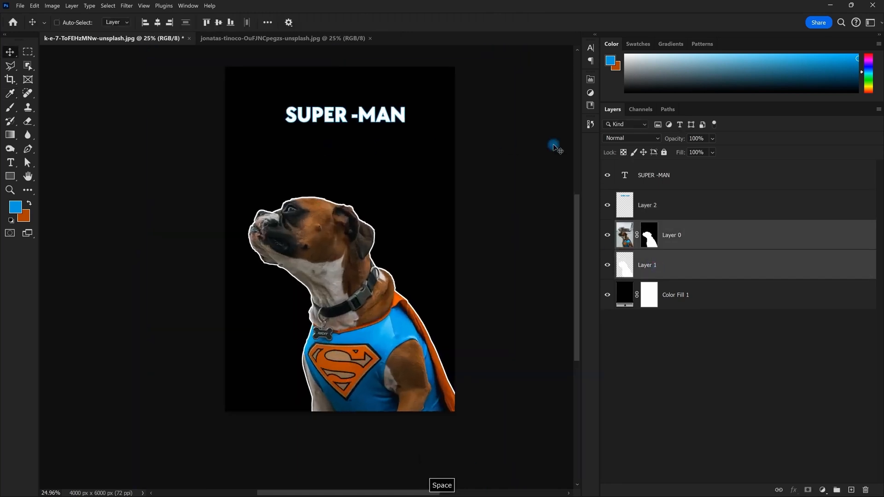
# Move the title text and its outline layer down together
pyautogui.click(677, 182)
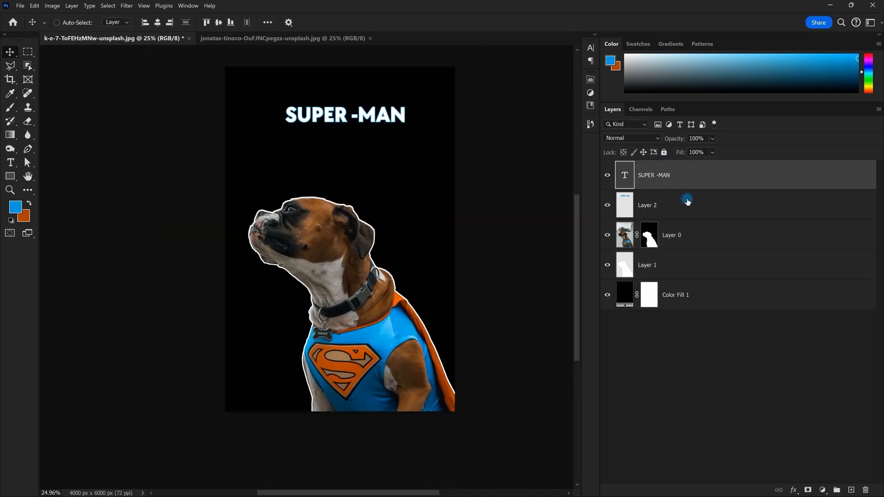
pyautogui.keyDown('ctrl'); pyautogui.click(677, 202); pyautogui.keyUp('ctrl')
pyautogui.moveTo(389, 121); pyautogui.dragTo(379, 148)
pyautogui.click(692, 188)
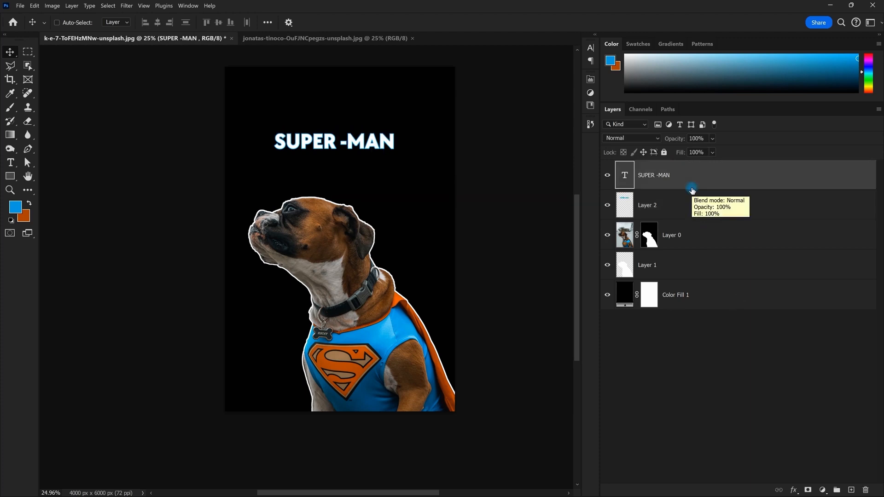
# Pan the poster, then the pexels-ozgomz-1755385.jpg city-ledge photo
pyautogui.scroll(-1, 338, 143)
pyautogui.scroll(2, 277, 148)
pyautogui.press('space')
pyautogui.moveTo(331, 121); pyautogui.dragTo(349, 129)
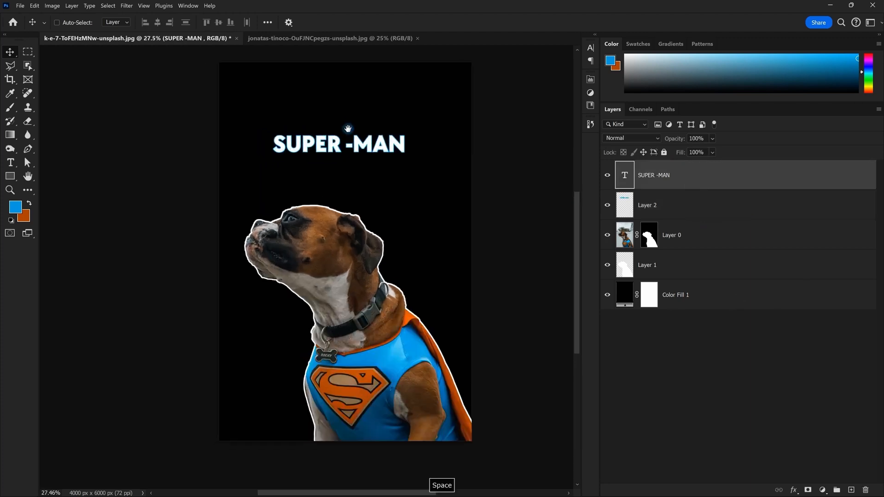
pyautogui.scroll(-1, 316, 192)
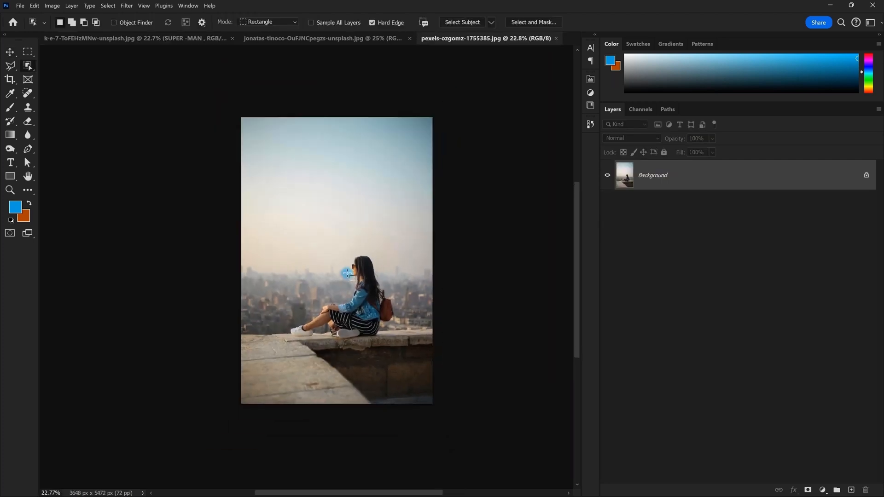
pyautogui.scroll(4, 348, 273)
pyautogui.press('space')
pyautogui.moveTo(375, 260); pyautogui.dragTo(368, 242)
pyautogui.scroll(-3, 304, 262)
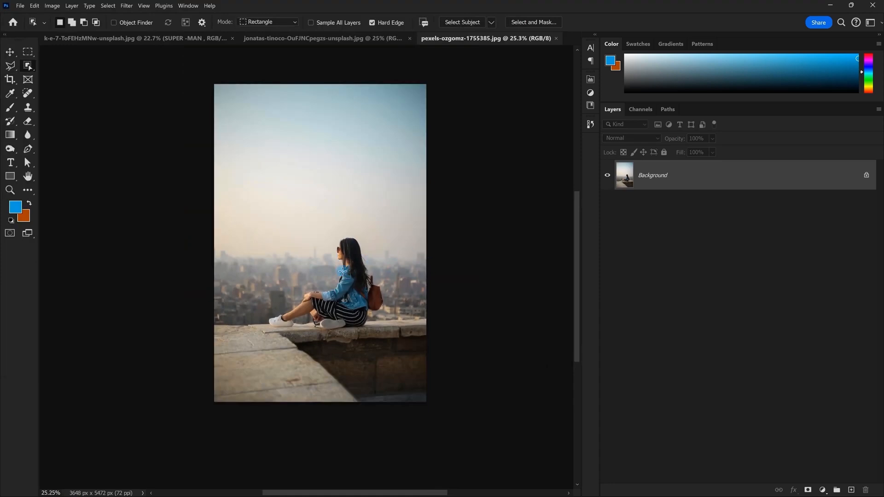
# Draw an Object Selection box around the seated woman to select her
pyautogui.moveTo(270, 208); pyautogui.dragTo(389, 349)
pyautogui.press('space')
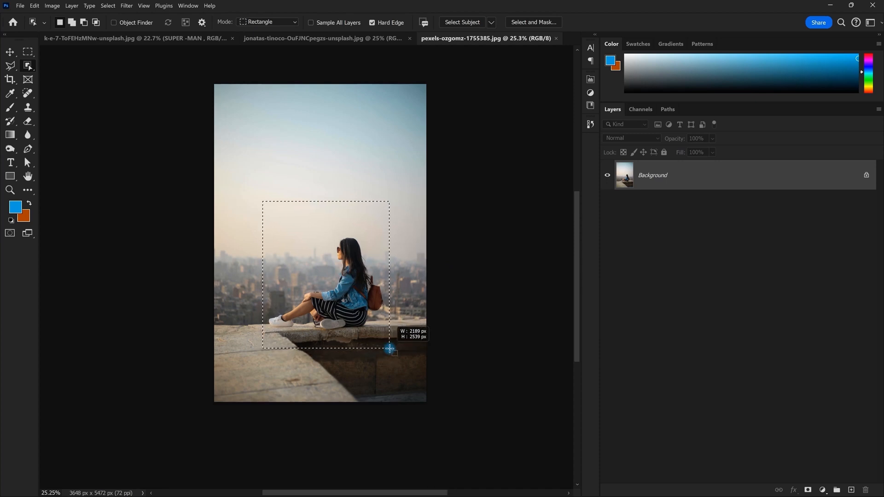
pyautogui.moveTo(390, 348); pyautogui.dragTo(390, 348)
pyautogui.scroll(9, 346, 314)
pyautogui.scroll(-4, 371, 258)
pyautogui.press('space')
pyautogui.moveTo(372, 253); pyautogui.dragTo(320, 263)
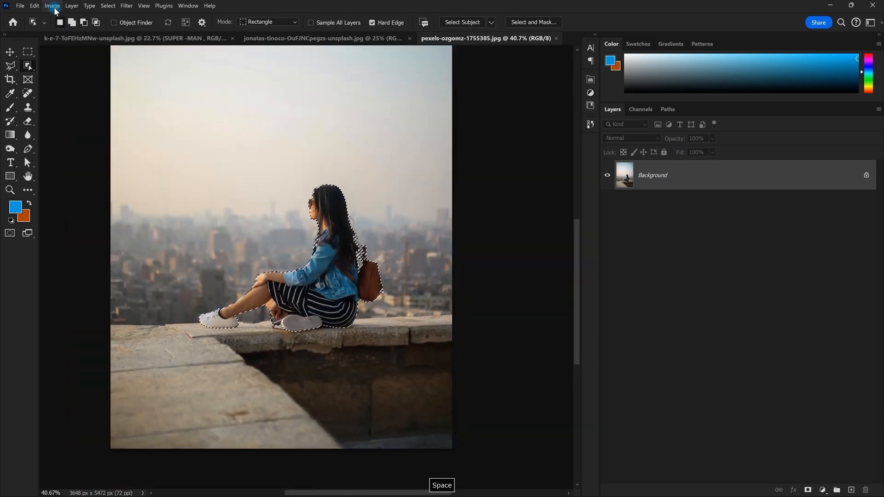
# Preview Content-Aware Fill on the selection, then cancel it
pyautogui.click(34, 5)
pyautogui.click(65, 158)
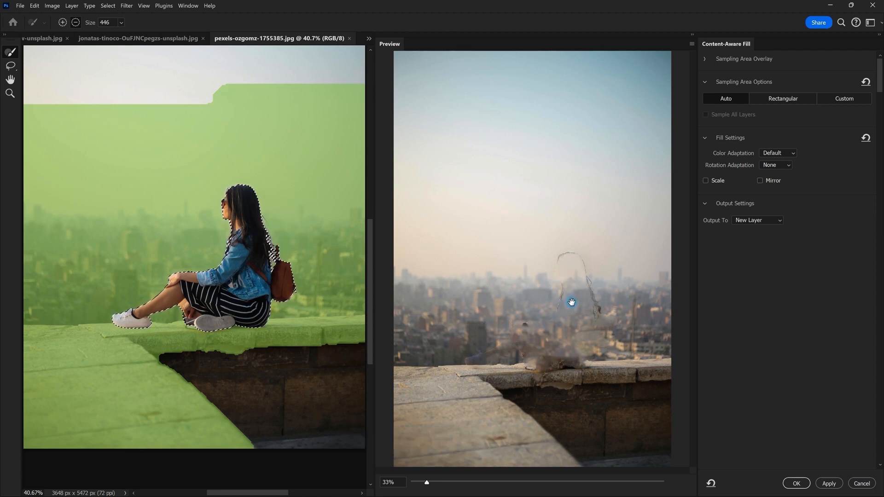
pyautogui.click(860, 483)
pyautogui.scroll(-3, 433, 296)
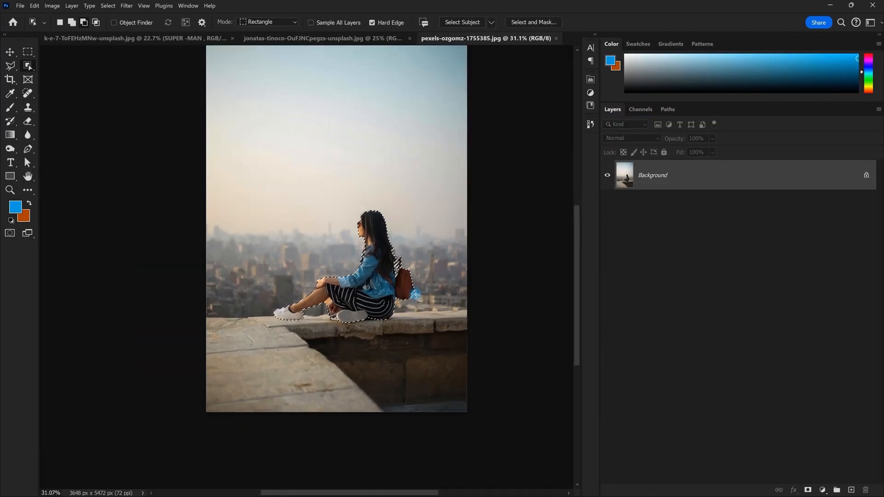
pyautogui.moveTo(391, 222); pyautogui.dragTo(374, 222)
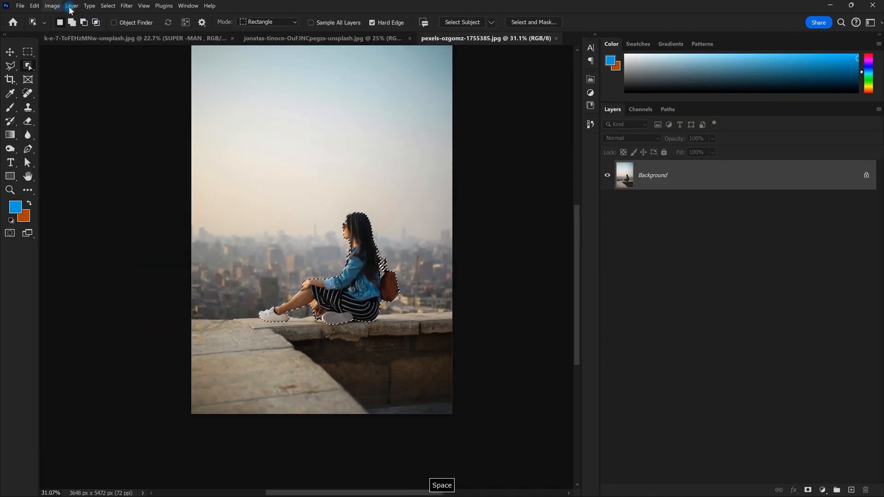
pyautogui.click(106, 6)
pyautogui.moveTo(138, 137)
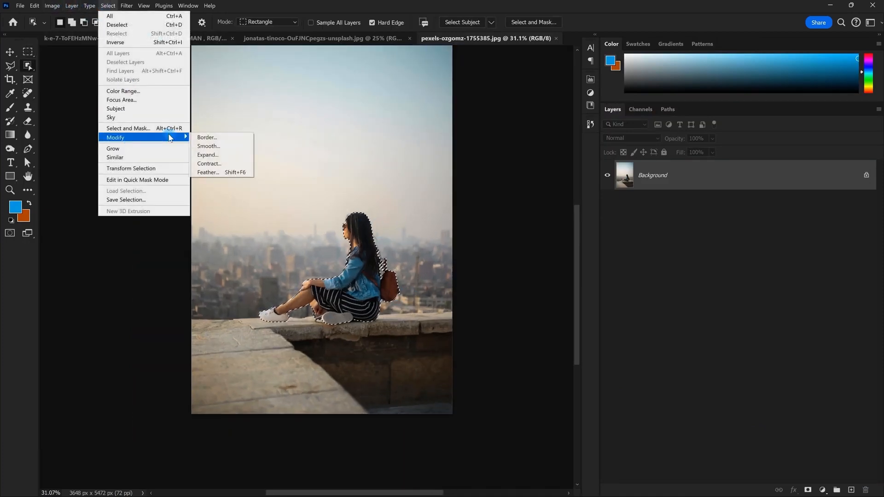
pyautogui.click(214, 155)
pyautogui.press('Return')
pyautogui.scroll(3, 364, 276)
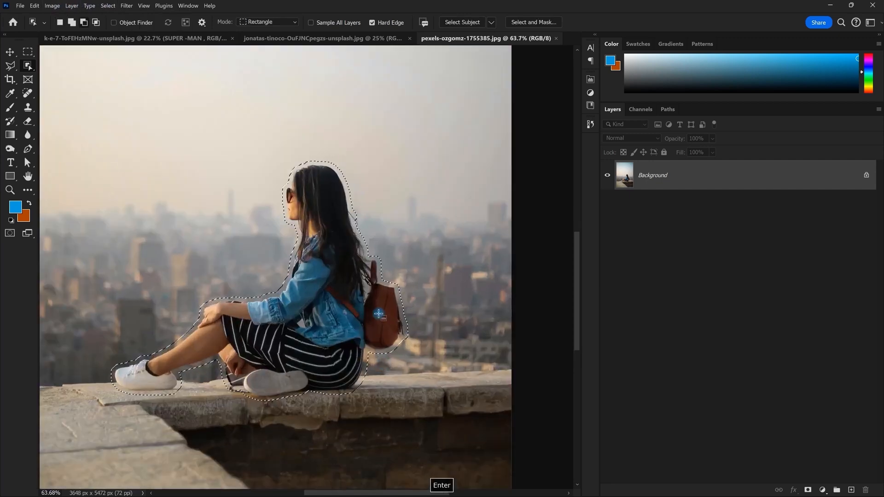
pyautogui.scroll(-6, 353, 258)
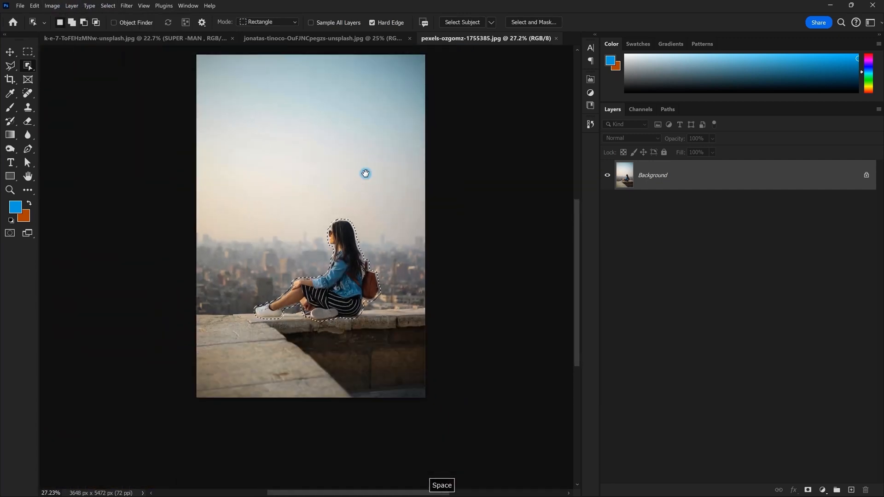
pyautogui.scroll(2, 355, 180)
pyautogui.click(34, 6)
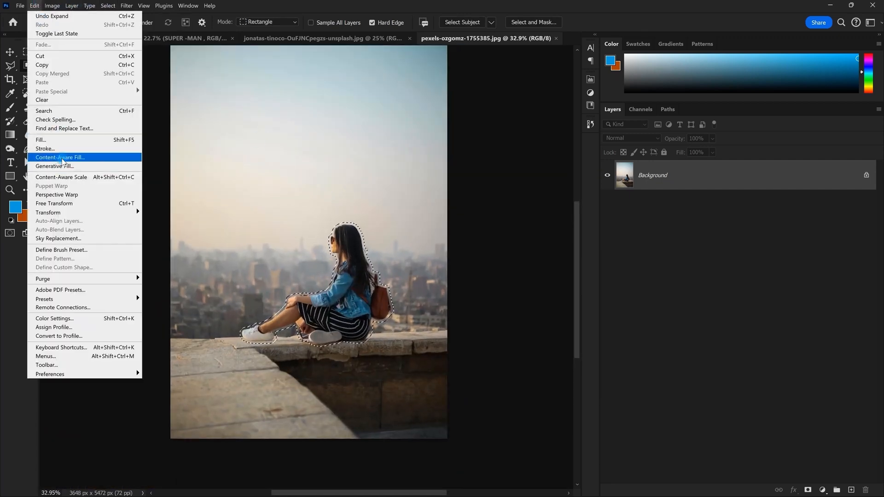
pyautogui.click(60, 157)
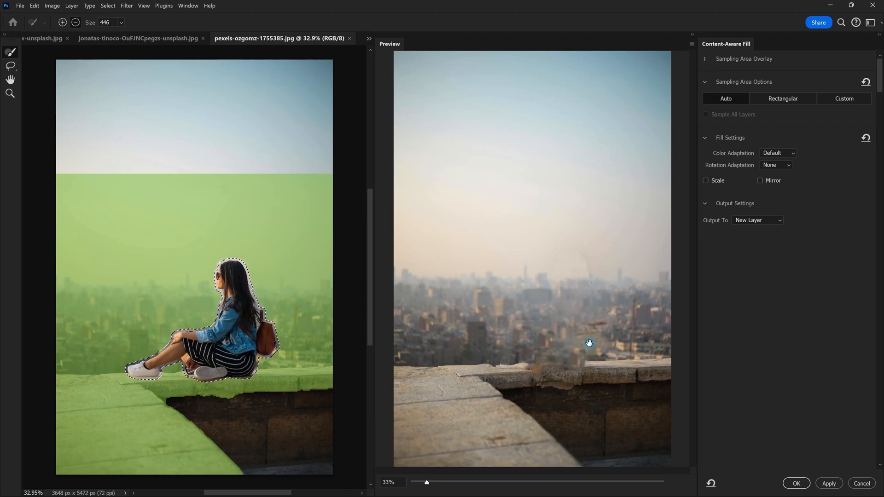
pyautogui.click(829, 482)
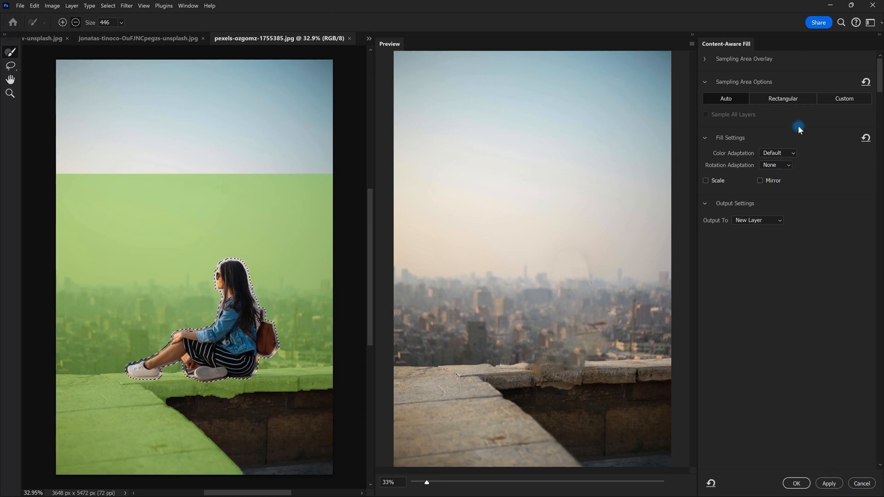
pyautogui.click(800, 96)
pyautogui.moveTo(281, 118)
pyautogui.mouseDown()
pyautogui.moveTo(163, 111)
pyautogui.moveTo(275, 157)
pyautogui.moveTo(282, 129)
pyautogui.moveTo(274, 123)
pyautogui.moveTo(191, 97)
pyautogui.moveTo(160, 106)
pyautogui.moveTo(118, 87)
pyautogui.moveTo(107, 131)
pyautogui.moveTo(183, 191)
pyautogui.moveTo(164, 189)
pyautogui.mouseUp()
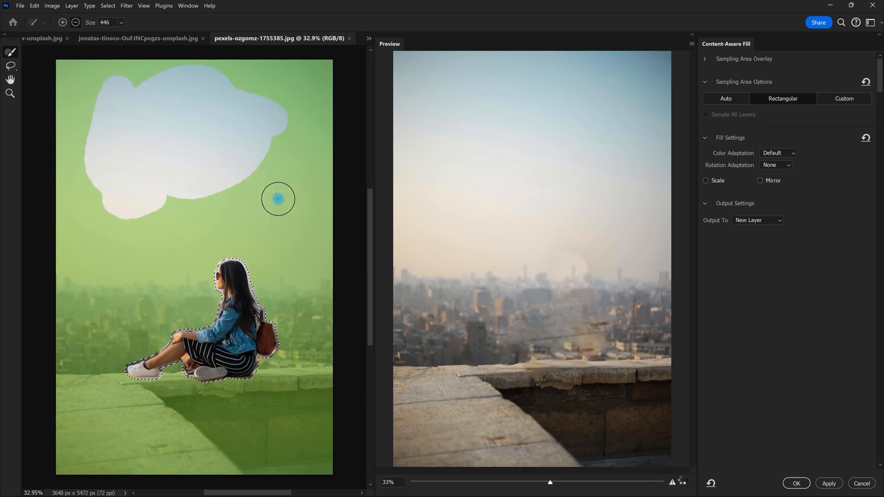
pyautogui.hotkey('ctrl', 'z')
pyautogui.hotkey('ctrl', 'z')
pyautogui.moveTo(135, 306); pyautogui.dragTo(94, 317)
pyautogui.hotkey('ctrl', 'z')
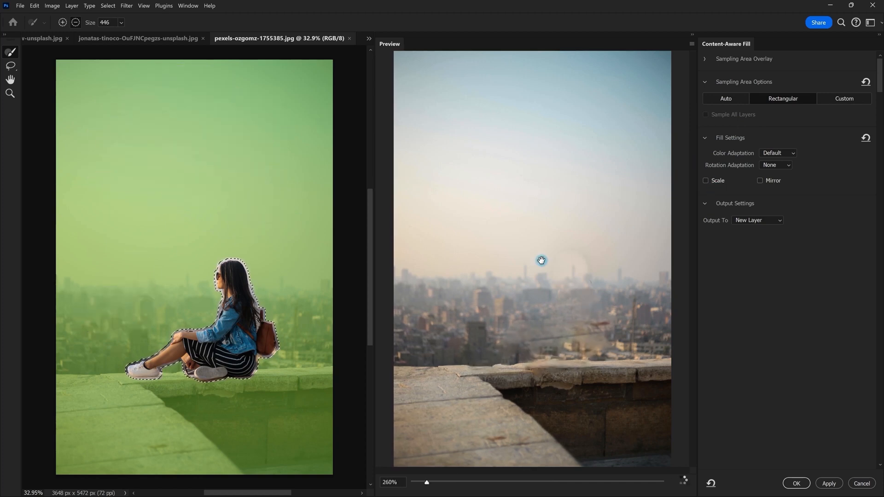
pyautogui.press('Escape')
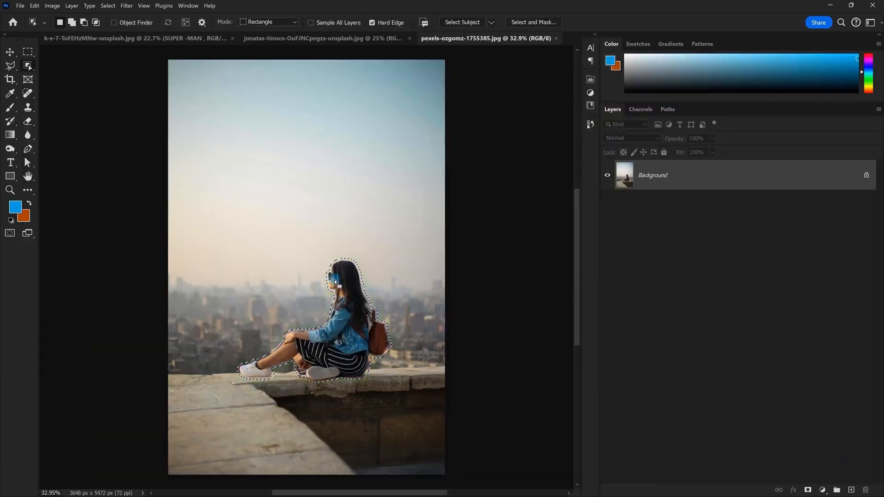
# Run Generative Fill with an empty prompt to erase the selected woman
pyautogui.click(34, 5)
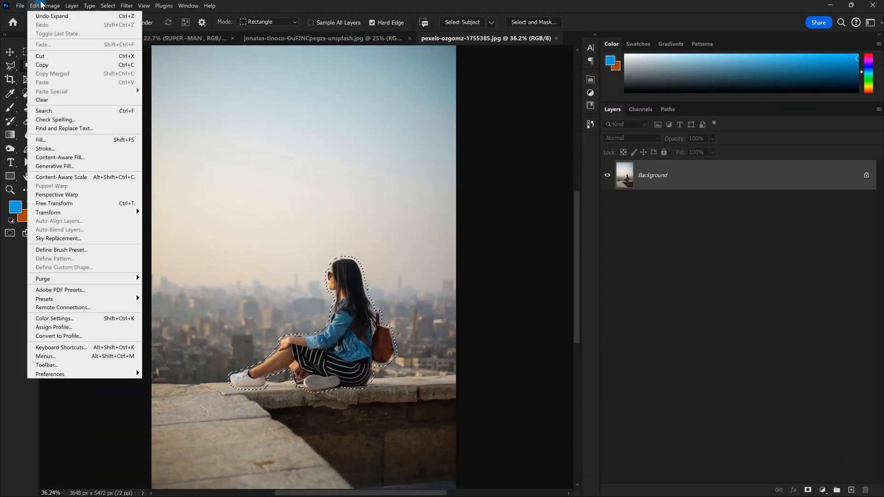
pyautogui.click(56, 166)
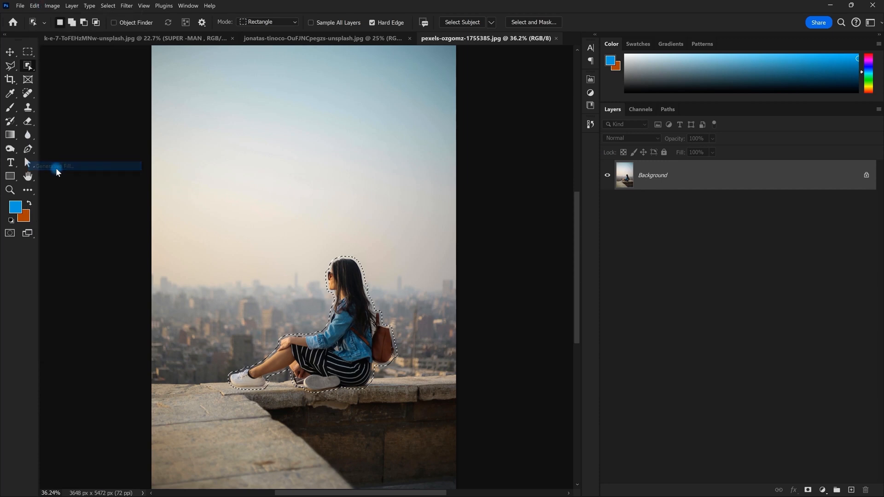
pyautogui.click(480, 197)
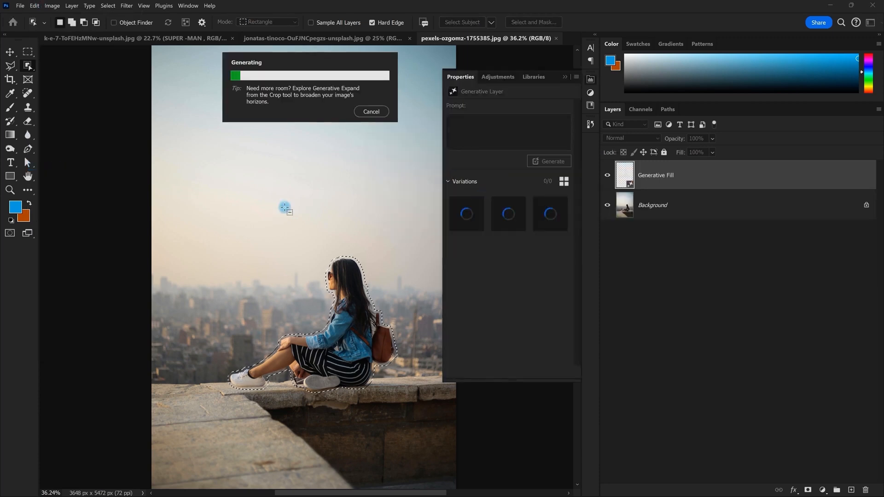
pyautogui.scroll(-4, 285, 208)
pyautogui.scroll(2, 285, 208)
pyautogui.press('space')
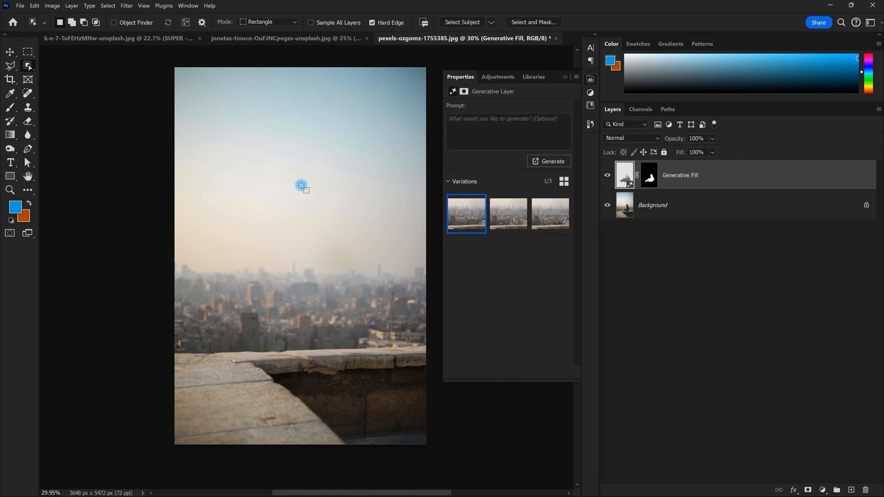
# Compare the three generated variations and keep the first one
pyautogui.click(507, 217)
pyautogui.scroll(2, 302, 331)
pyautogui.click(550, 213)
pyautogui.scroll(-3, 326, 300)
pyautogui.scroll(2, 325, 300)
pyautogui.click(464, 217)
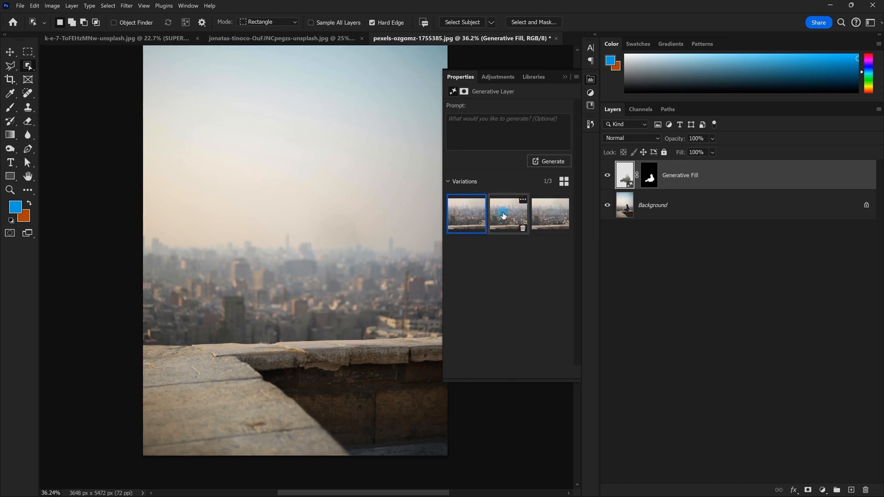
pyautogui.scroll(-3, 331, 341)
pyautogui.scroll(2, 360, 258)
pyautogui.press('space')
pyautogui.moveTo(360, 258); pyautogui.dragTo(355, 269)
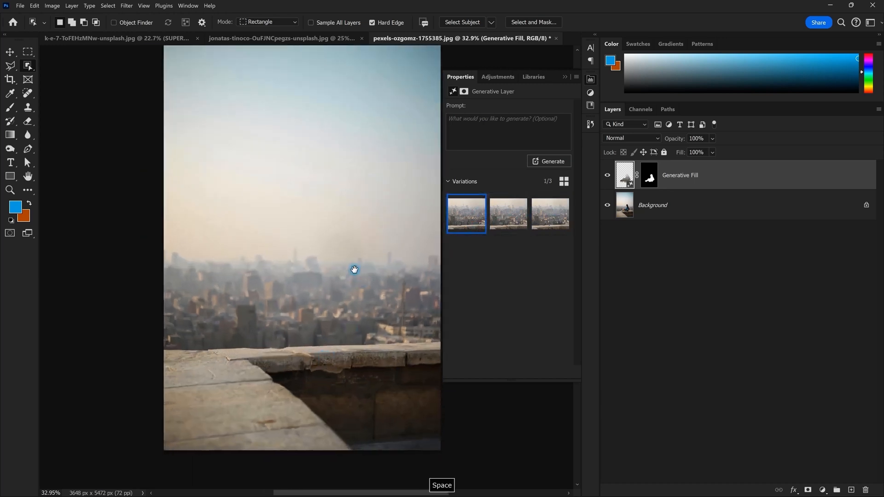
# Close Properties and hide the Generative Fill layer so the woman reappears
pyautogui.click(565, 77)
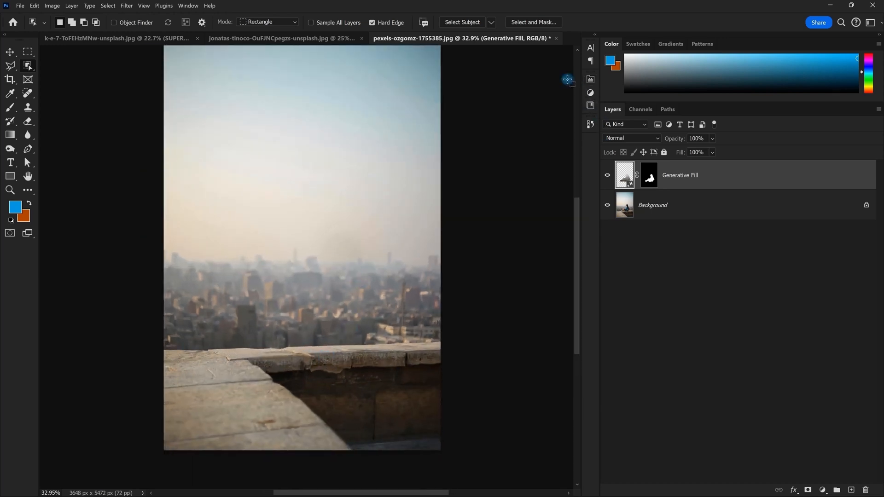
pyautogui.click(674, 204)
pyautogui.click(608, 175)
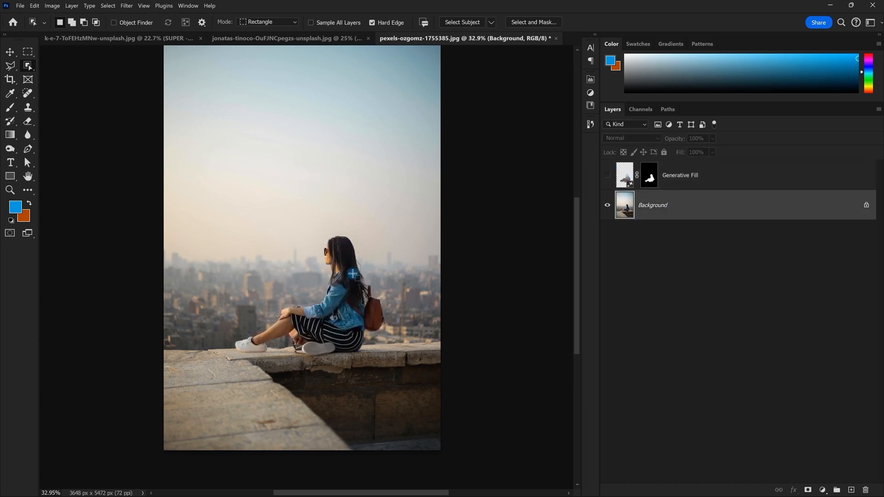
pyautogui.scroll(1, 403, 271)
# Copy the woman to a layer above Generative Fill, then raise and enlarge her
pyautogui.moveTo(199, 175); pyautogui.dragTo(411, 386)
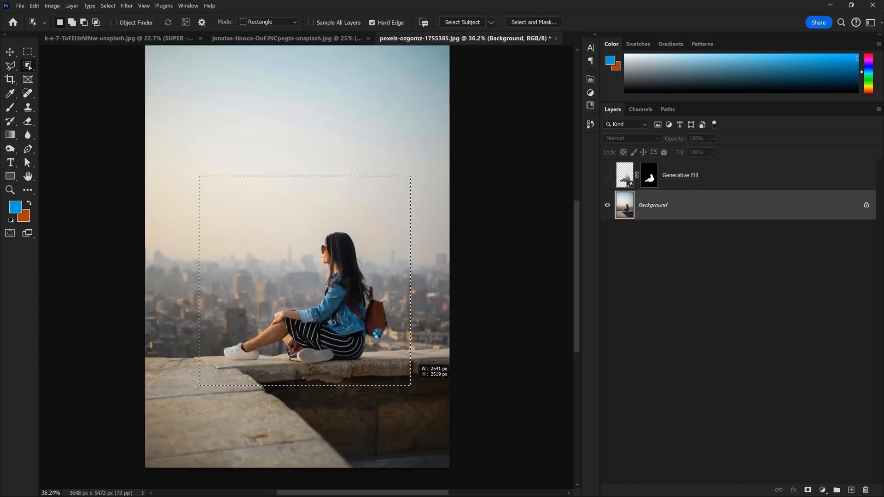
pyautogui.hotkey('ctrl', 'j')
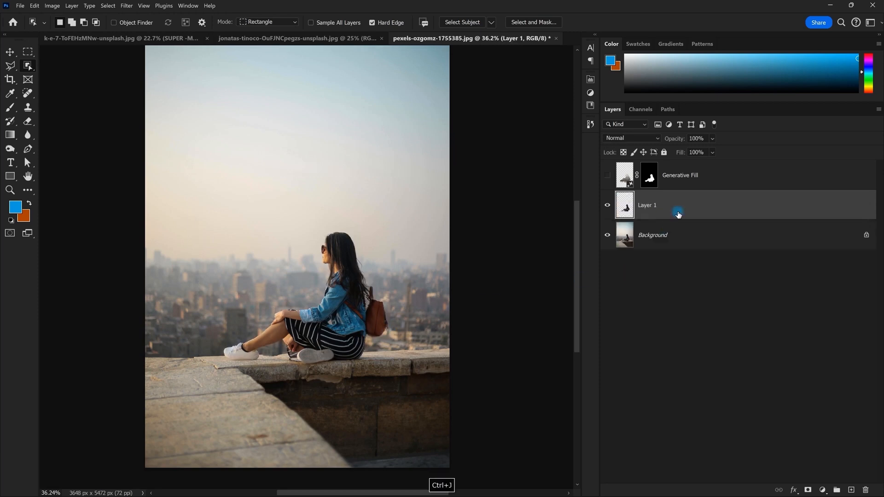
pyautogui.moveTo(678, 214); pyautogui.dragTo(705, 174)
pyautogui.scroll(-2, 369, 277)
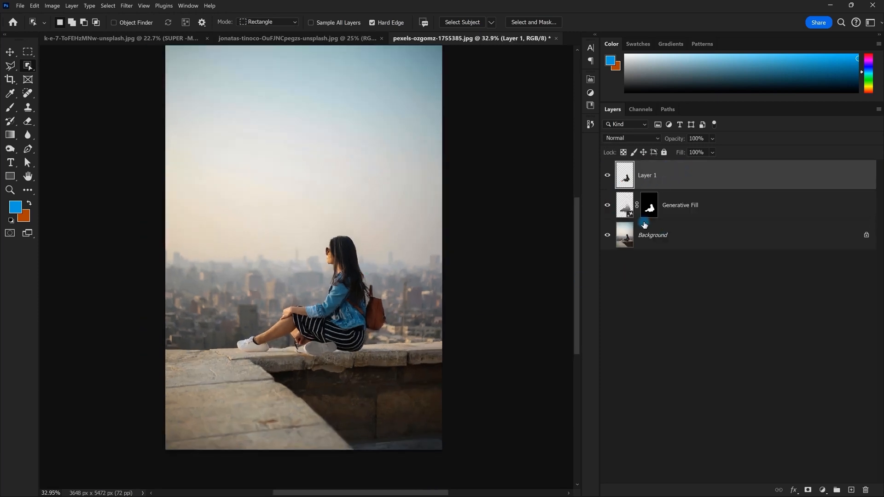
pyautogui.press('v')
pyautogui.moveTo(335, 295)
pyautogui.mouseDown()
pyautogui.moveTo(340, 223)
pyautogui.moveTo(337, 283)
pyautogui.mouseUp()
pyautogui.hotkey('ctrl', 't')
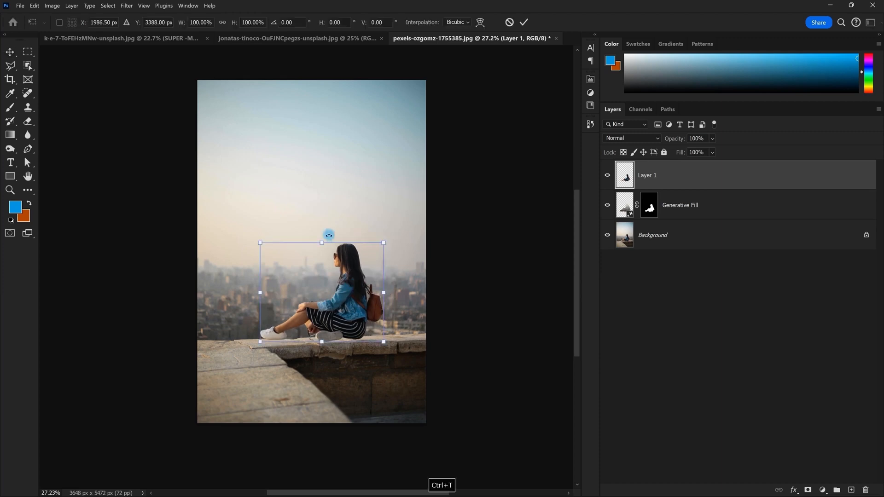
pyautogui.moveTo(326, 235); pyautogui.dragTo(328, 190)
pyautogui.moveTo(351, 252); pyautogui.dragTo(358, 260)
# Undo the transform, move and copy until the woman layer is gone
pyautogui.hotkey('ctrl', 'z')
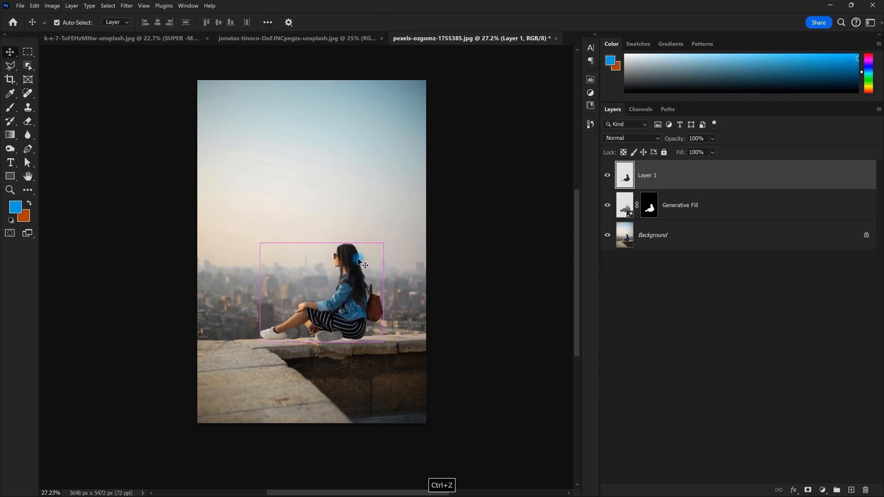
pyautogui.hotkey('ctrl', 'z')
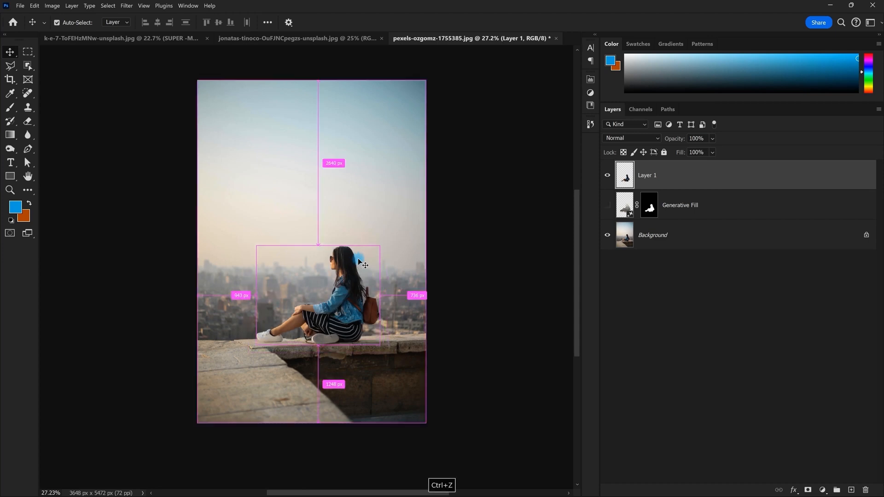
pyautogui.hotkey('ctrl', 'z')
pyautogui.hotkey('ctrl', 'z')
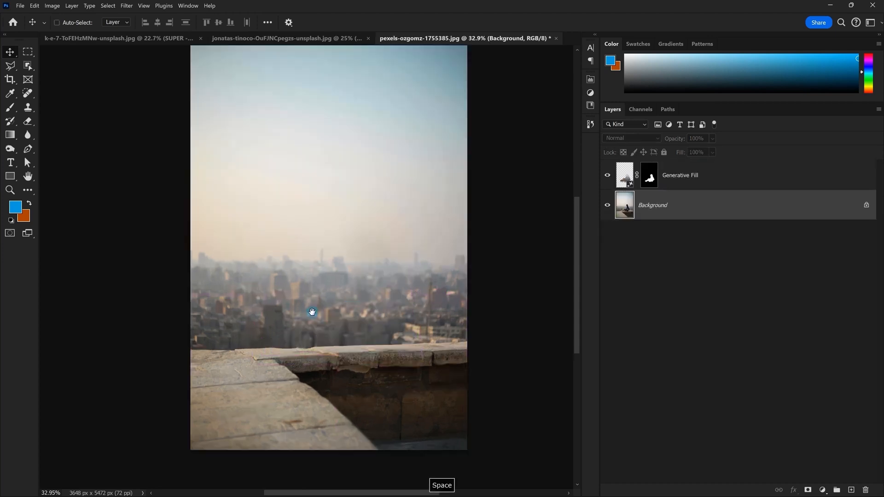
pyautogui.moveTo(309, 309); pyautogui.dragTo(313, 315)
pyautogui.scroll(-2, 313, 315)
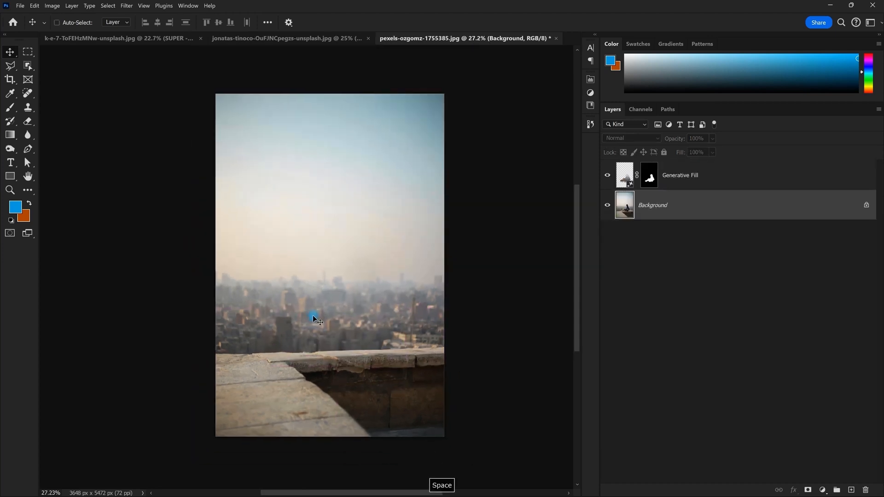
# On the Generative Fill layer, marquee-select the area just above the ledge
pyautogui.click(722, 184)
pyautogui.click(28, 51)
pyautogui.moveTo(263, 243); pyautogui.dragTo(419, 354)
# Generate 'A bucket full of water' there and choose the blue bucket variation
pyautogui.click(35, 6)
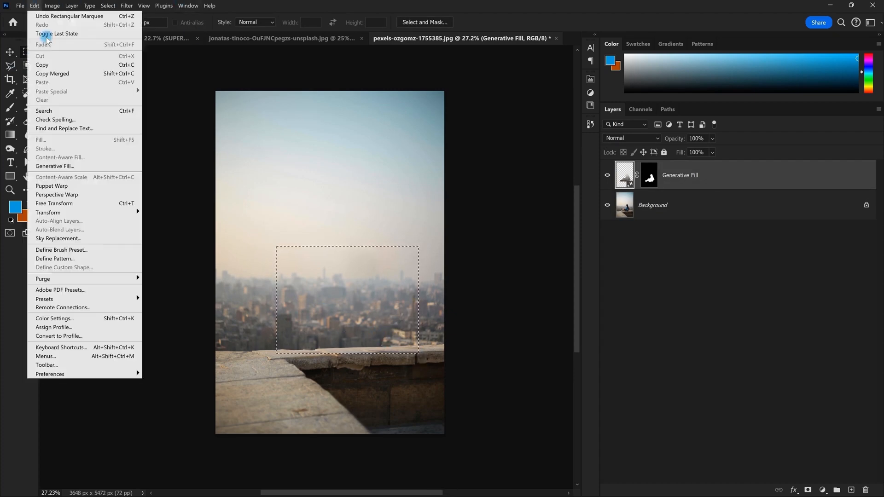
pyautogui.click(78, 166)
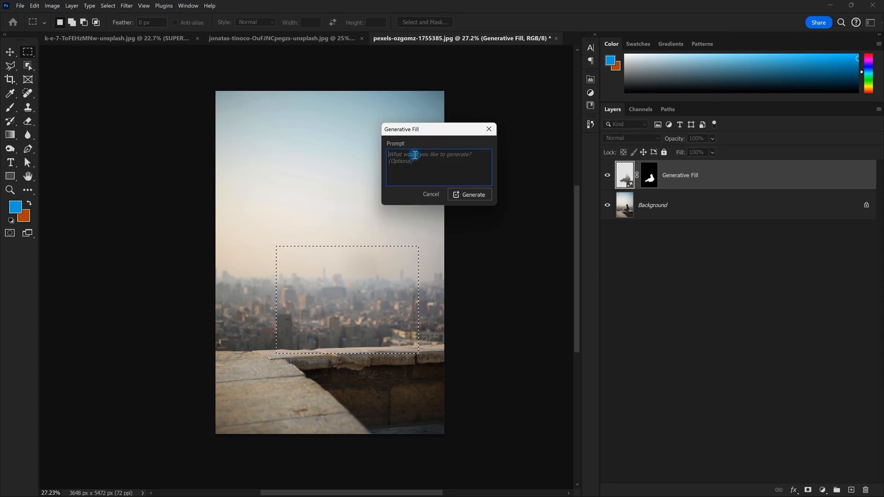
pyautogui.write('A')
pyautogui.press('BackSpace')
pyautogui.write('bucket full of water')
pyautogui.click(471, 195)
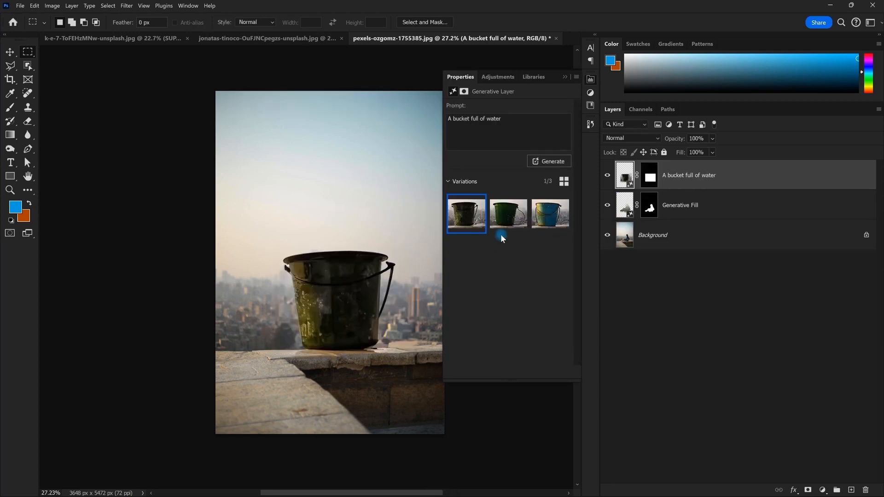
pyautogui.click(505, 224)
pyautogui.click(552, 218)
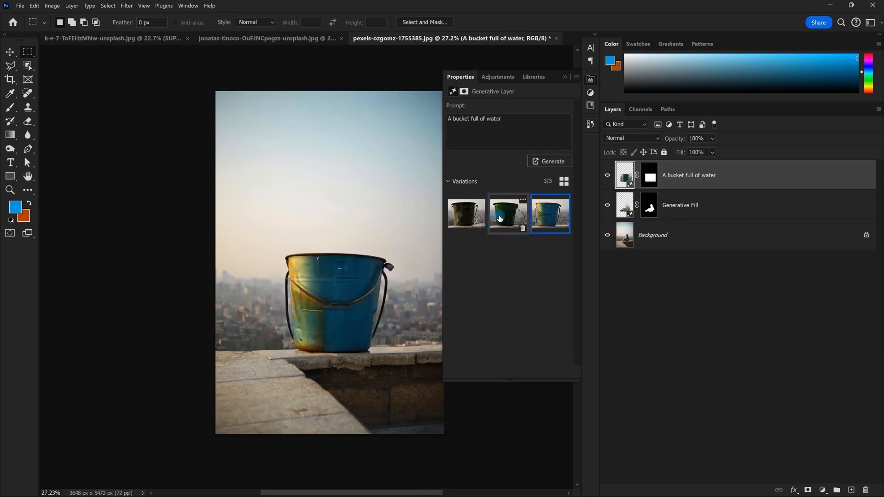
pyautogui.scroll(-1, 346, 278)
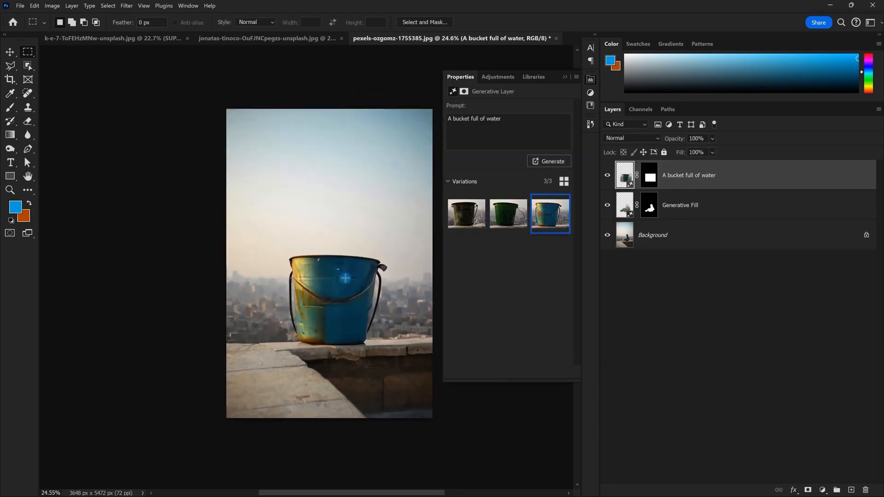